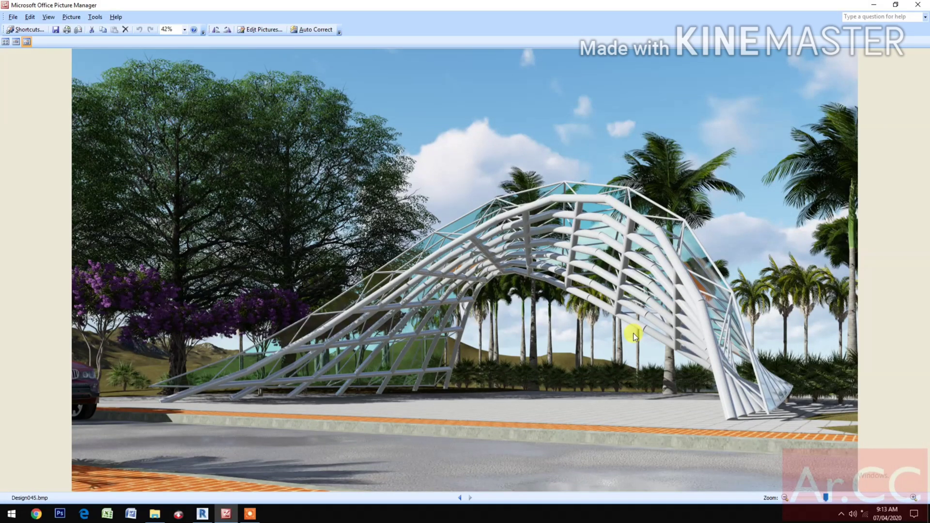
Switch from Picture Manager to Revit 2020 using its taskbar icon
{"action": "left_click", "coordinate": [204, 515]}
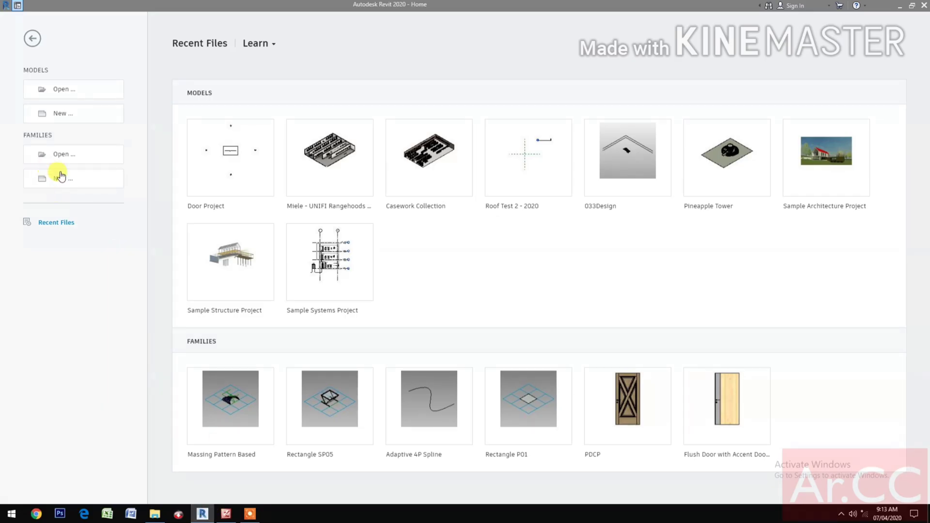
Create a new family from the Metric Generic Model Pattern Based.rft template
{"action": "left_click", "coordinate": [71, 180]}
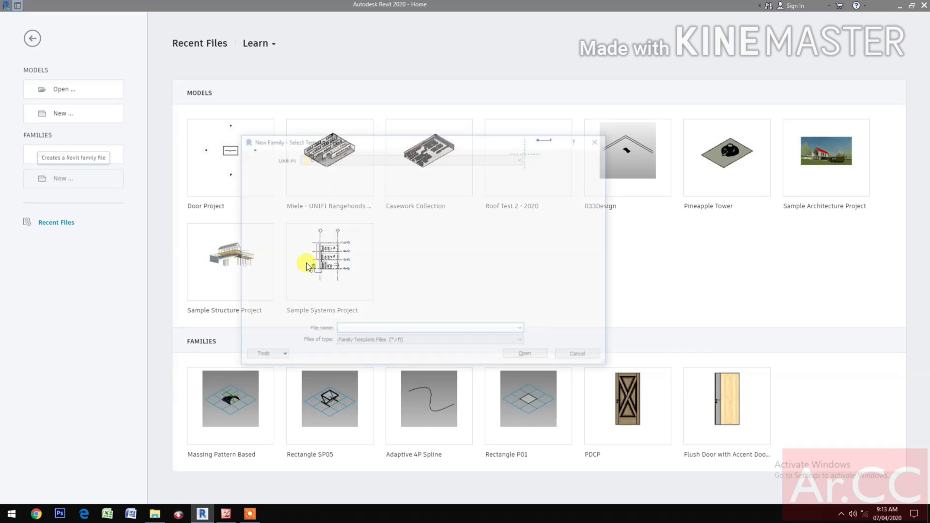
{"action": "scroll", "coordinate": [332, 274], "scroll_direction": "down", "scroll_amount": 3}
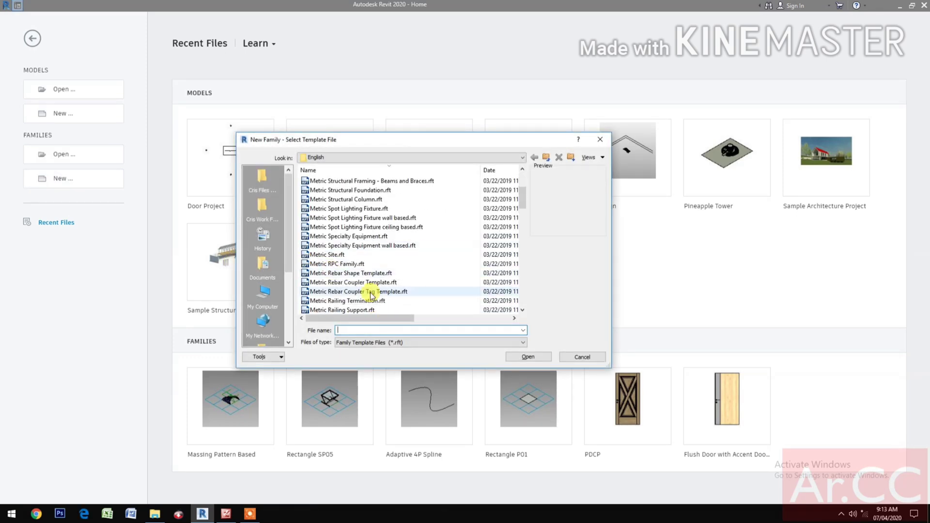
{"action": "scroll", "coordinate": [372, 291], "scroll_direction": "down", "scroll_amount": 6}
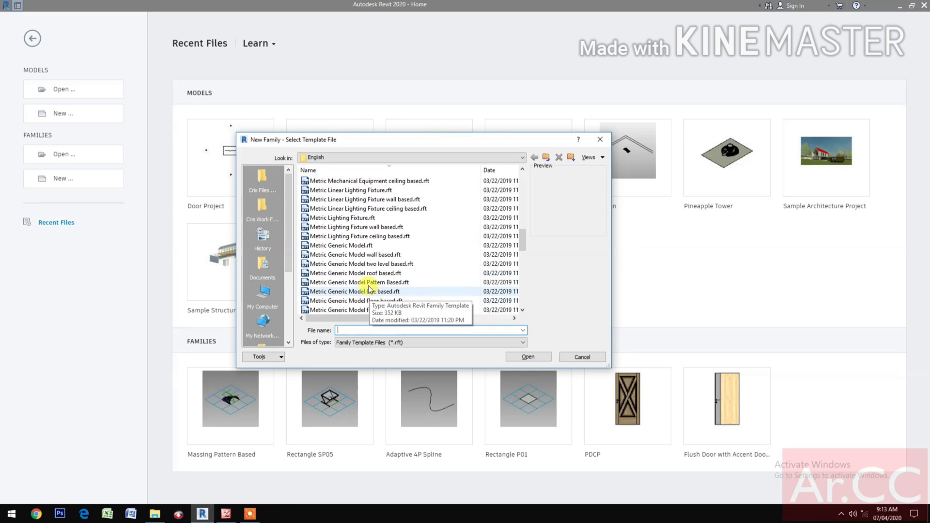
{"action": "left_click", "coordinate": [369, 282]}
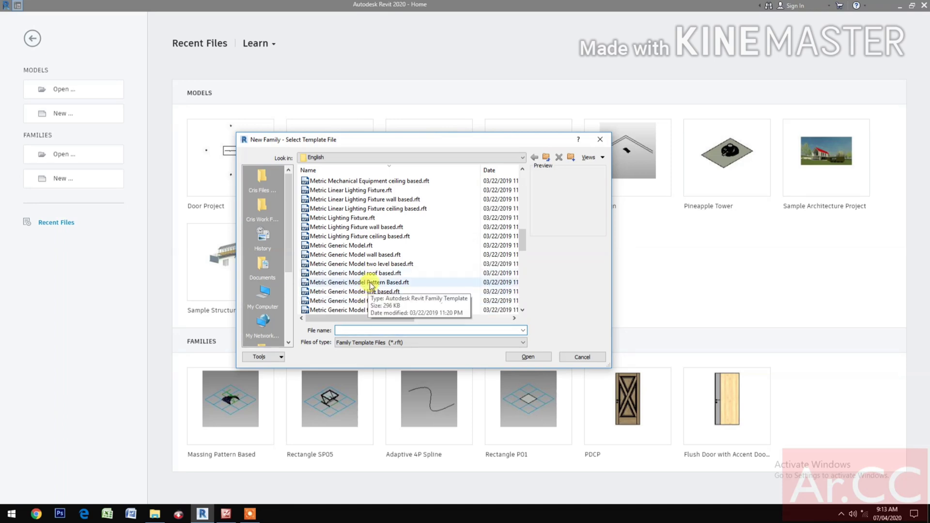
{"action": "left_click", "coordinate": [521, 358]}
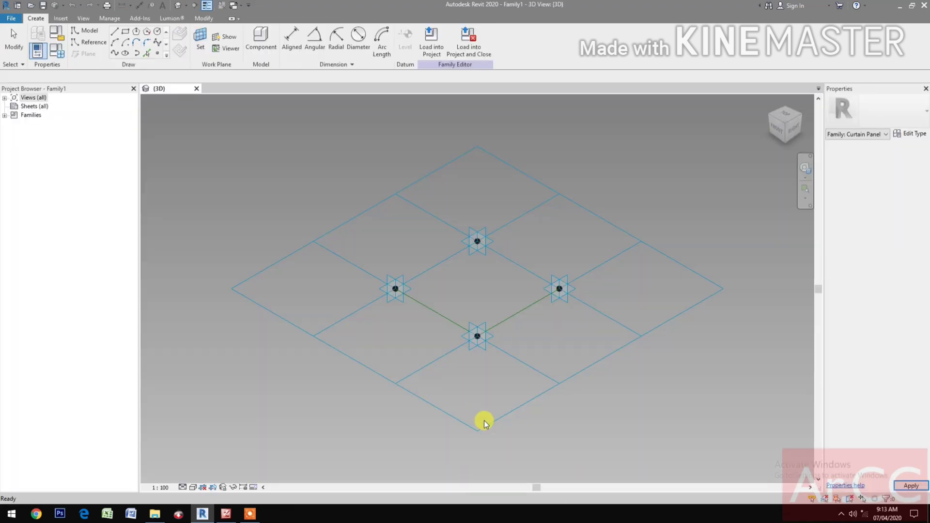
Set the rectangle tile pattern grid's horizontal and vertical spacing to 15000 each
{"action": "left_click", "coordinate": [488, 426]}
{"action": "left_click", "coordinate": [488, 426]}
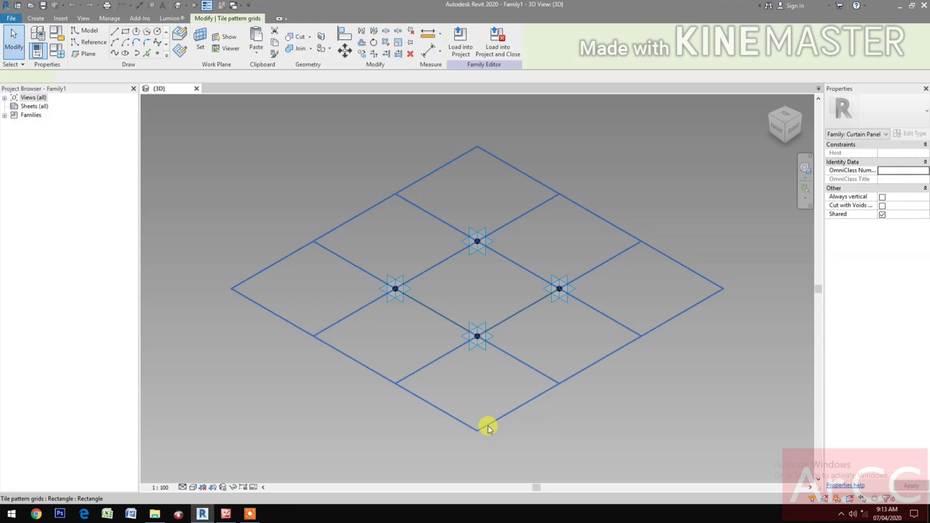
{"action": "left_click", "coordinate": [904, 152]}
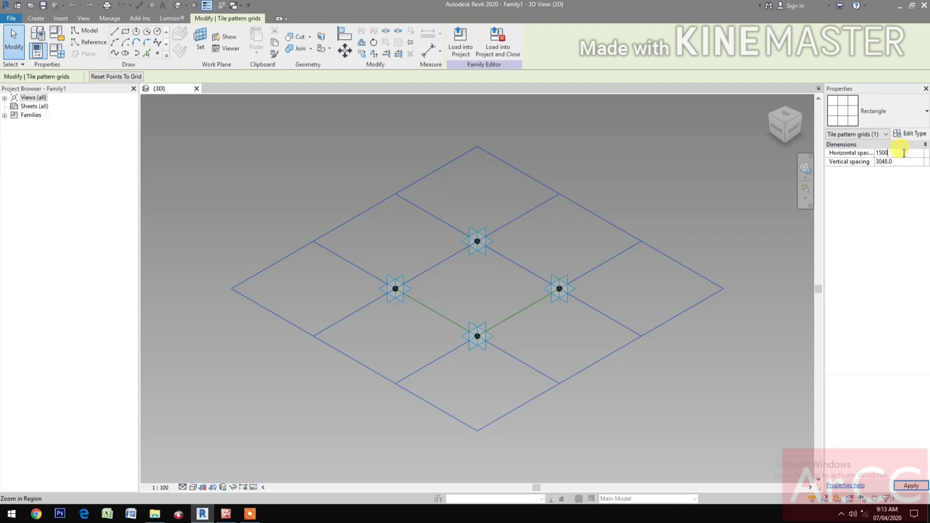
{"action": "left_click", "coordinate": [900, 162]}
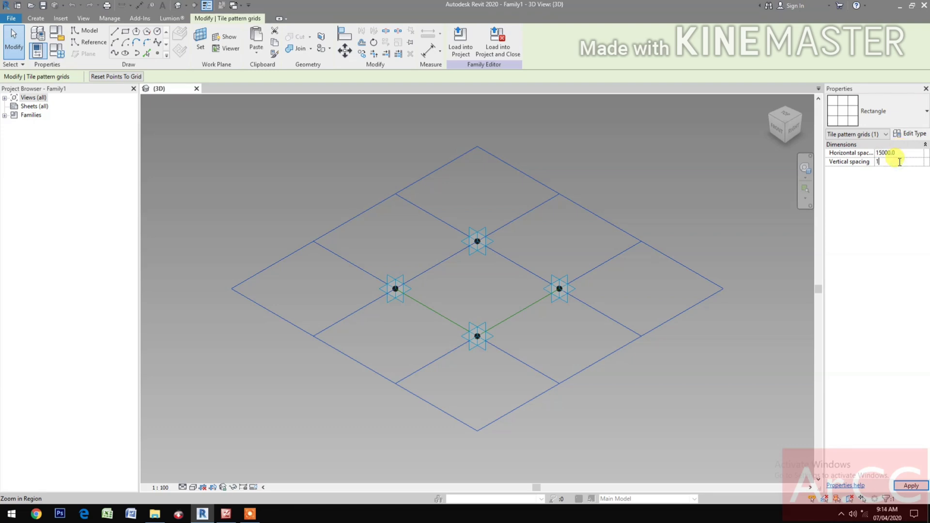
{"action": "type", "text": "15000"}
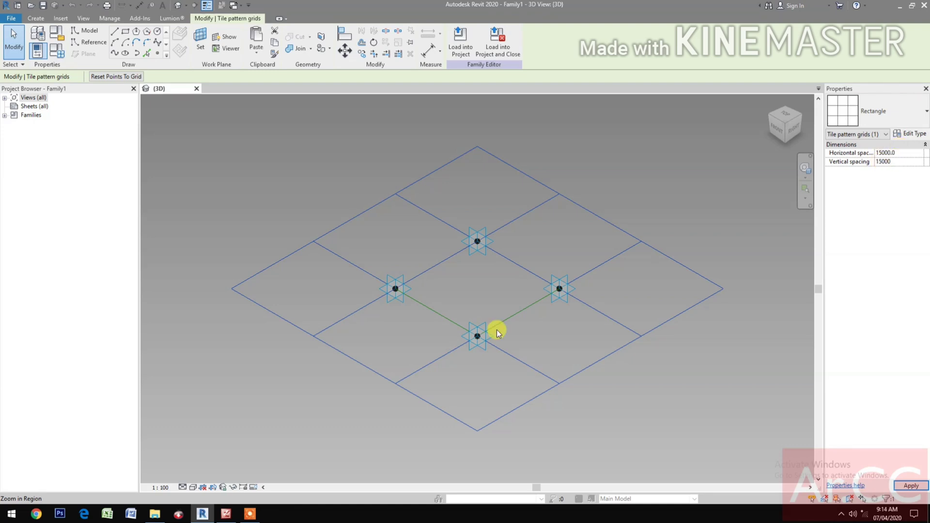
{"action": "scroll", "coordinate": [499, 410], "scroll_direction": "down", "scroll_amount": 4}
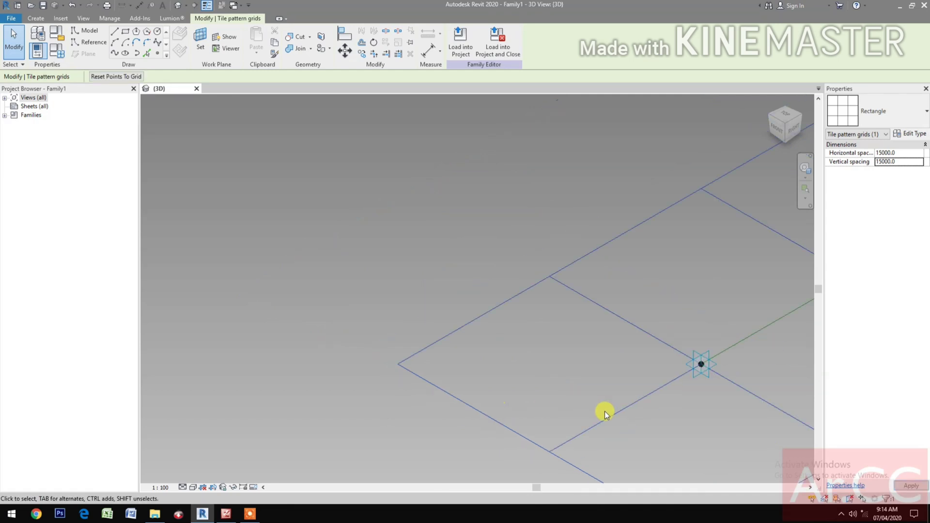
{"action": "middle_click_drag", "start_coordinate": [490, 392], "coordinate": [491, 380]}
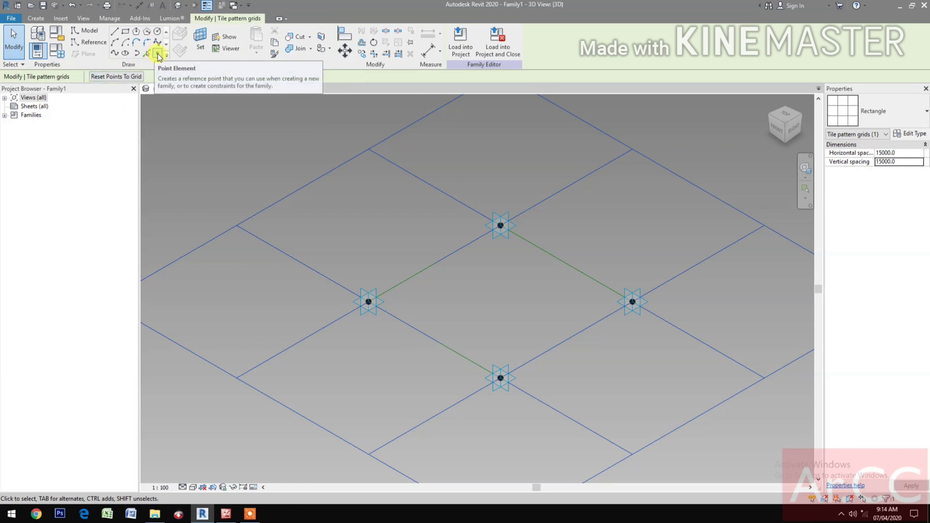
Start placing reference points on work planes, using the first and left placement points as planes
{"action": "left_click", "coordinate": [158, 55]}
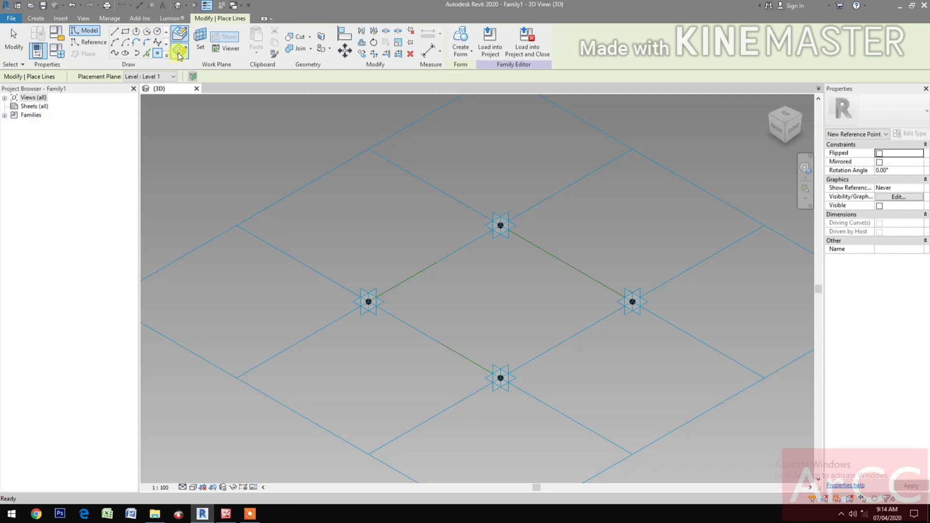
{"action": "left_click", "coordinate": [179, 52]}
{"action": "left_click", "coordinate": [200, 41]}
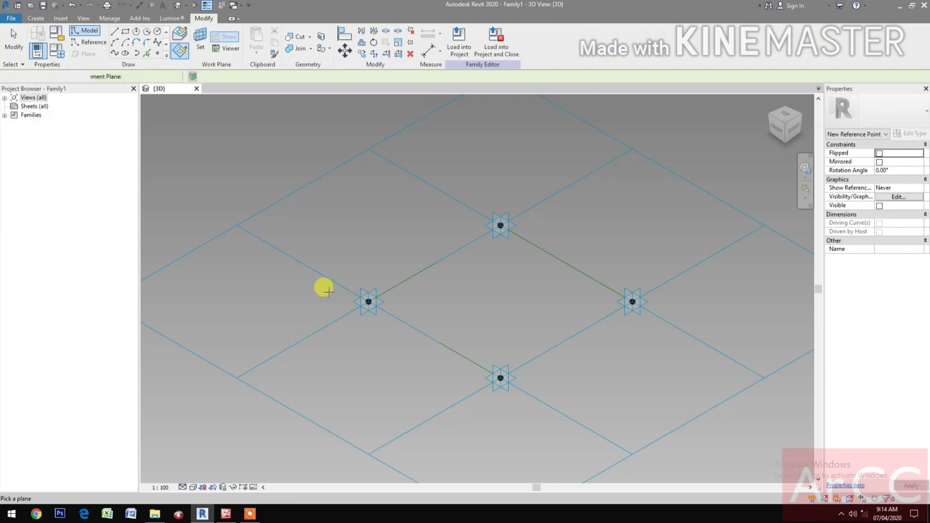
{"action": "left_click", "coordinate": [353, 297]}
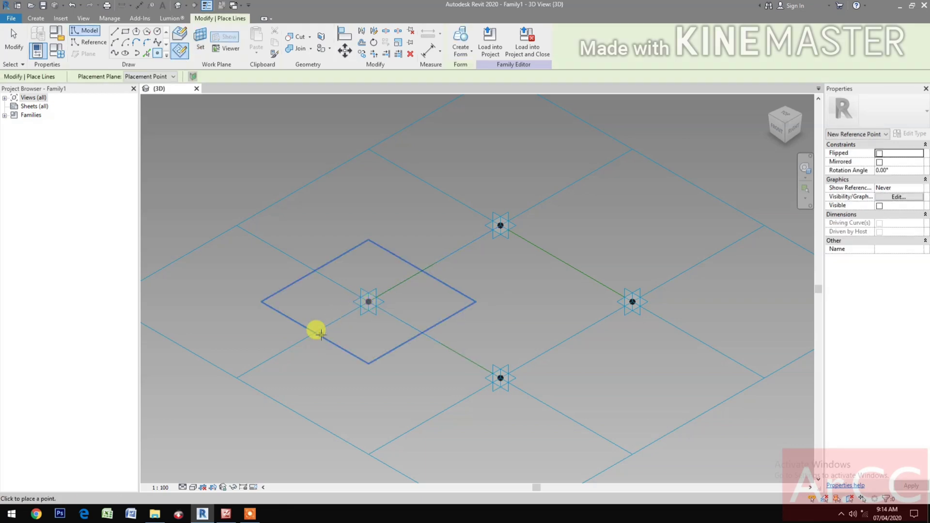
{"action": "left_click", "coordinate": [198, 42]}
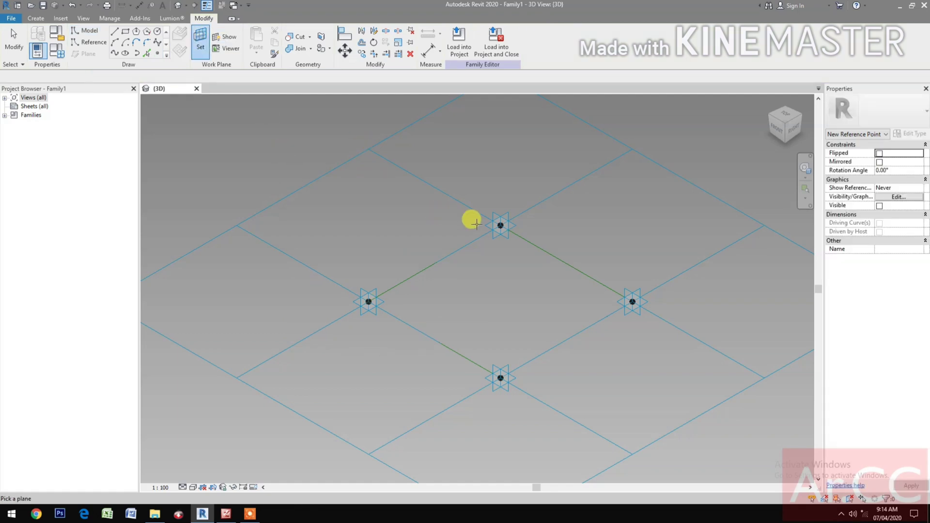
{"action": "left_click", "coordinate": [488, 225]}
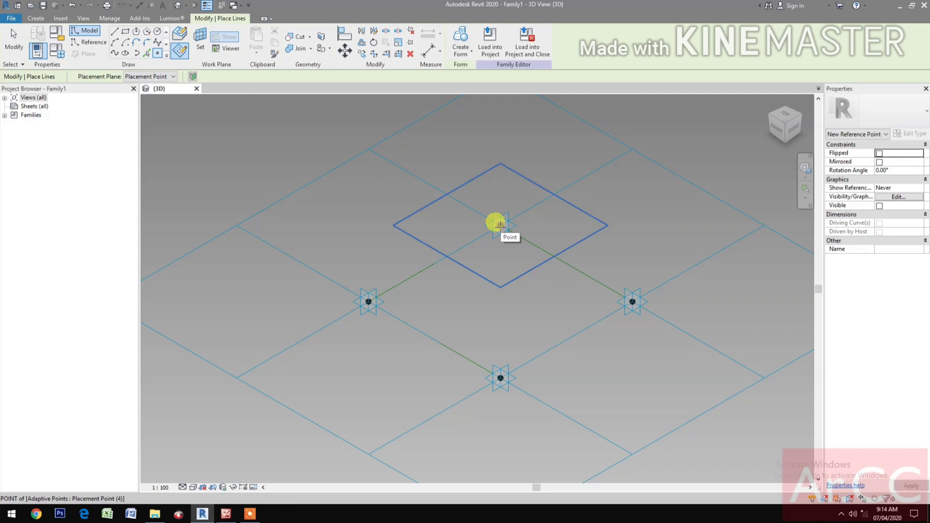
Place reference points on the right and bottom placement points, then select all panel elements
{"action": "left_click", "coordinate": [201, 38]}
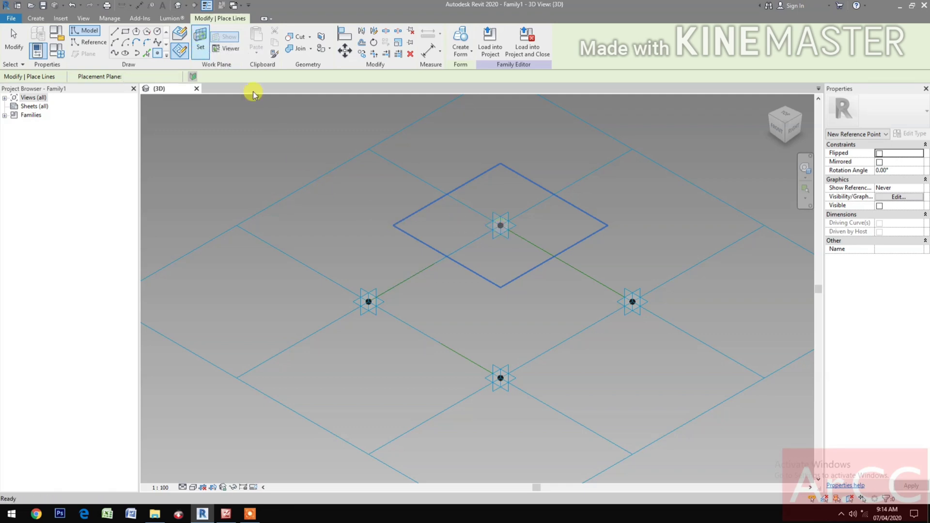
{"action": "left_click", "coordinate": [618, 297]}
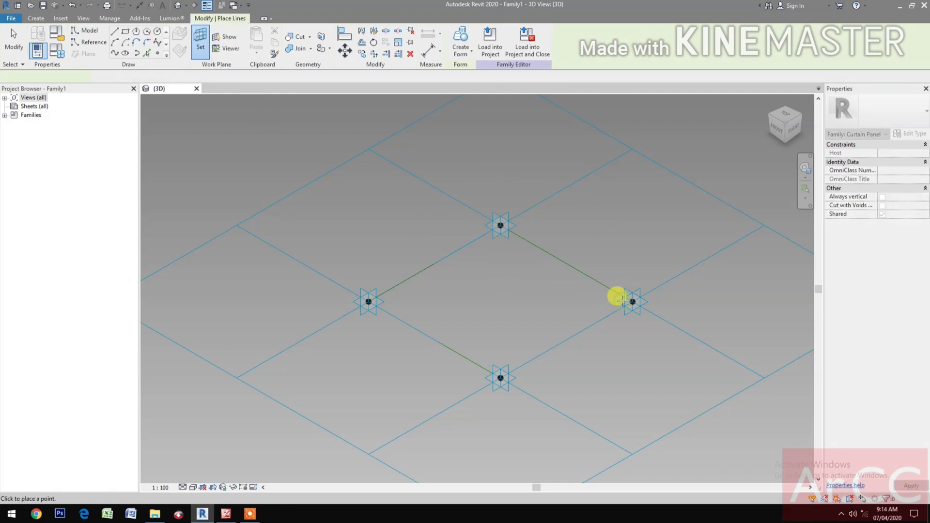
{"action": "left_click", "coordinate": [623, 301]}
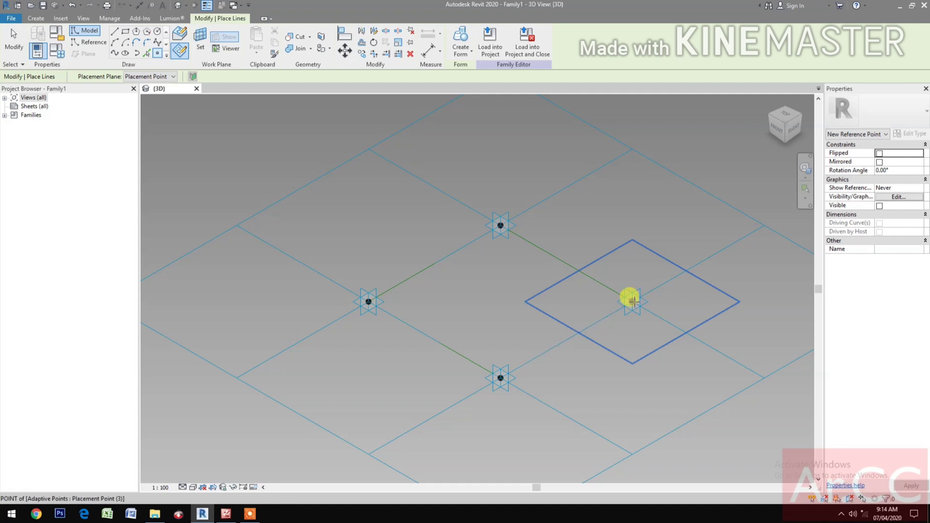
{"action": "left_click", "coordinate": [198, 35]}
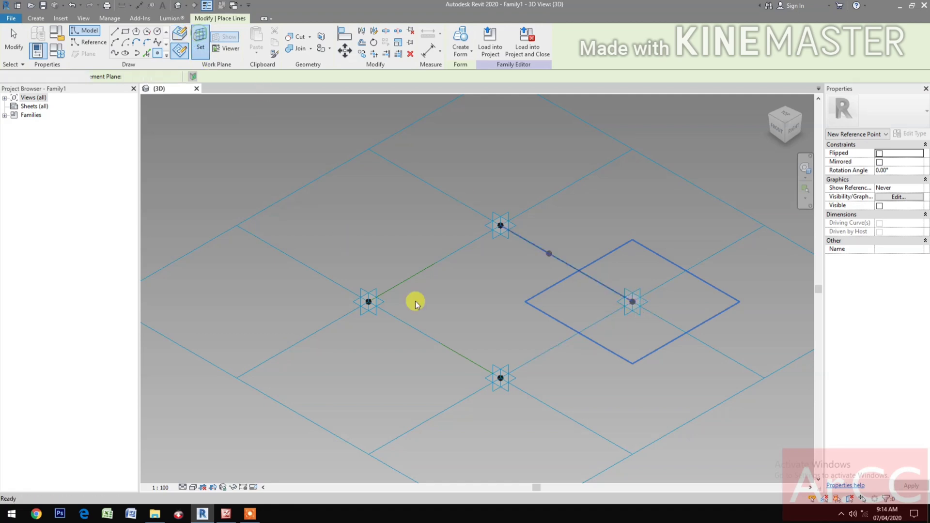
{"action": "left_click", "coordinate": [497, 377]}
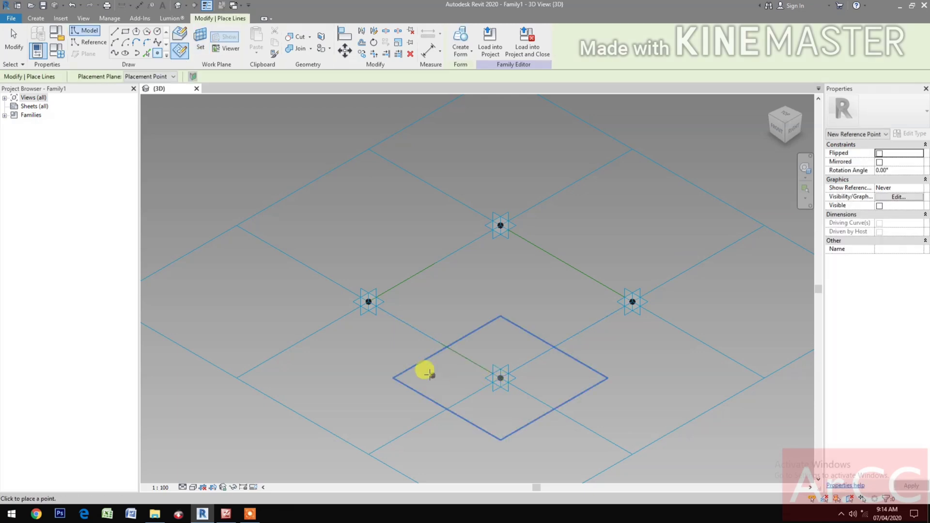
{"action": "left_click", "coordinate": [430, 374]}
{"action": "key", "text": "Escape"}
{"action": "key", "text": "Escape"}
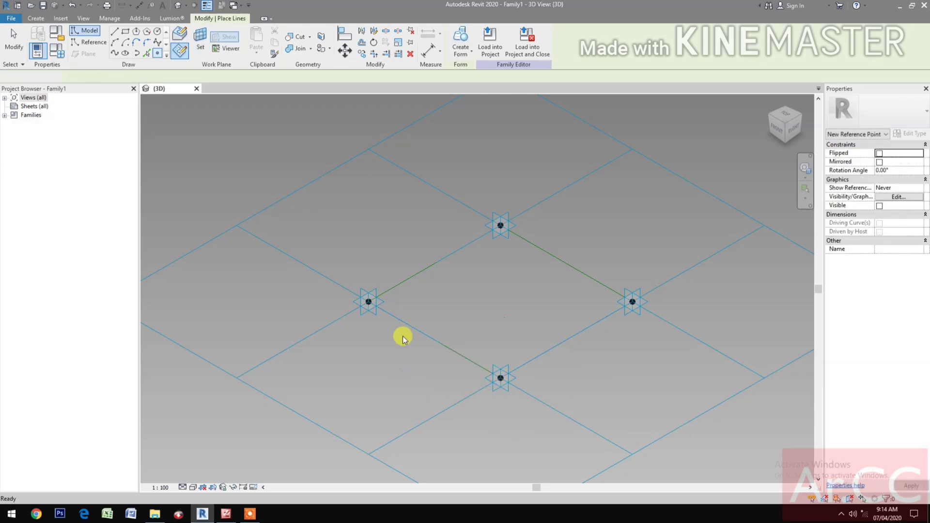
{"action": "left_click_drag", "start_coordinate": [264, 164], "coordinate": [707, 431]}
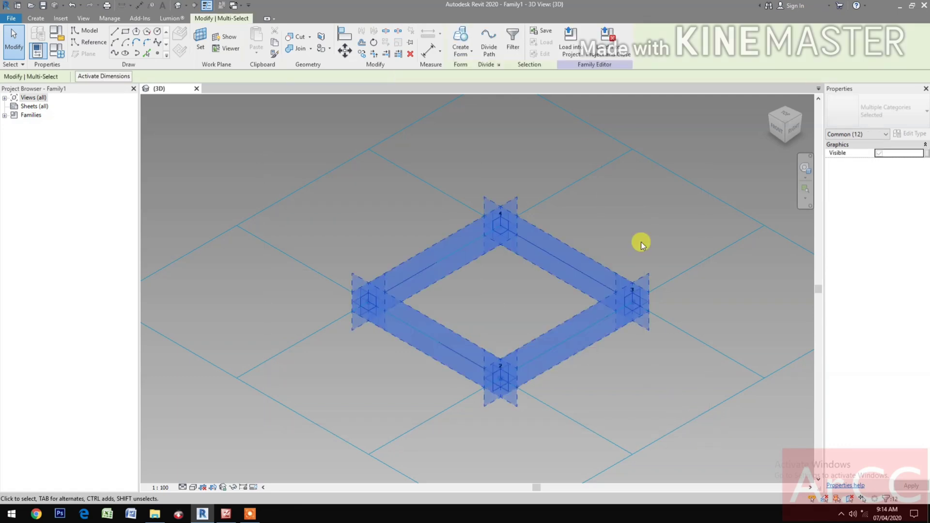
Filter the selection down to only the four reference points
{"action": "left_click", "coordinate": [512, 47]}
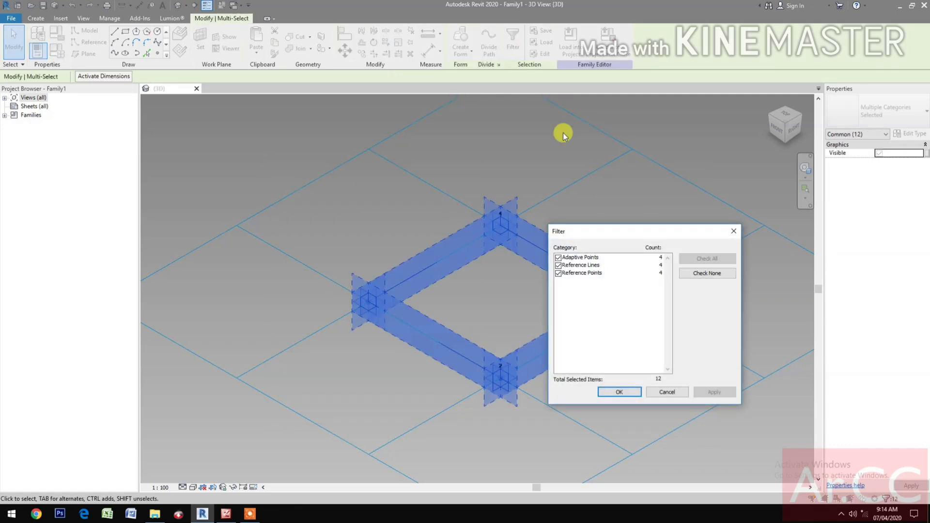
{"action": "left_click", "coordinate": [711, 272]}
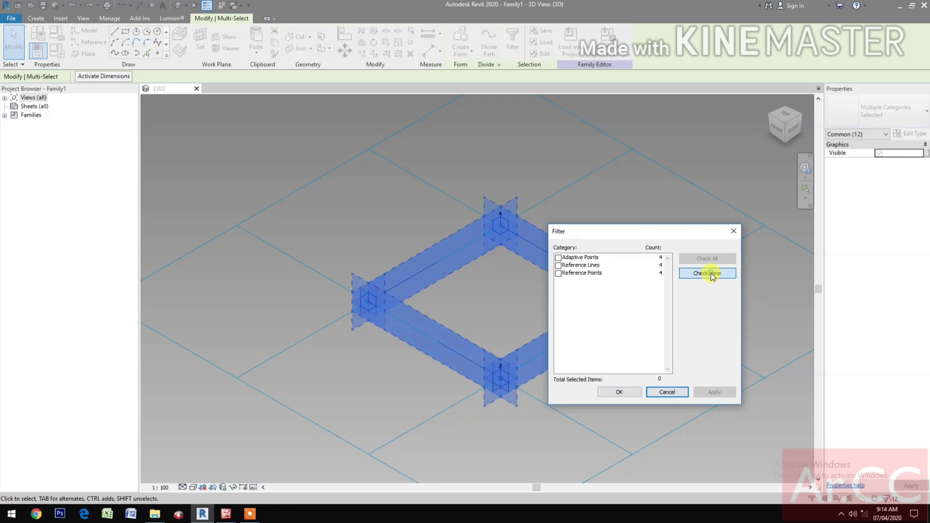
{"action": "left_click", "coordinate": [559, 273]}
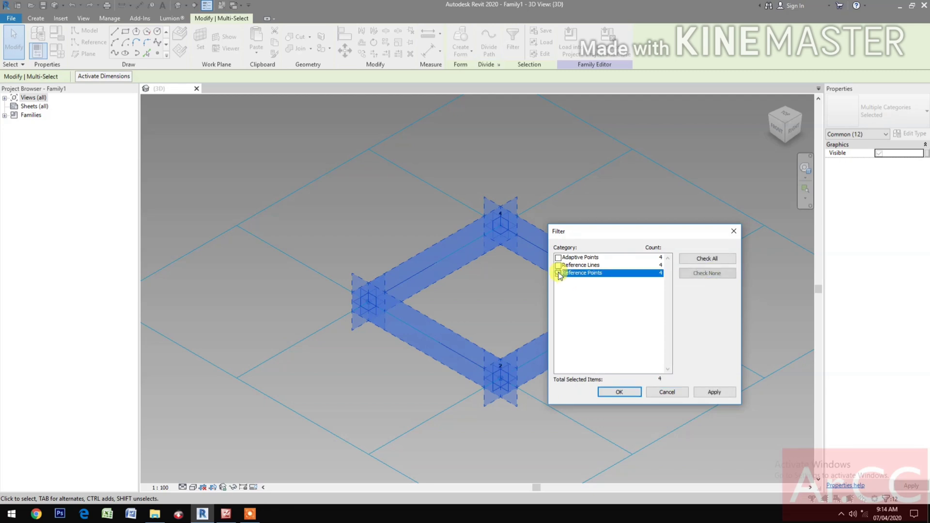
{"action": "left_click", "coordinate": [621, 393]}
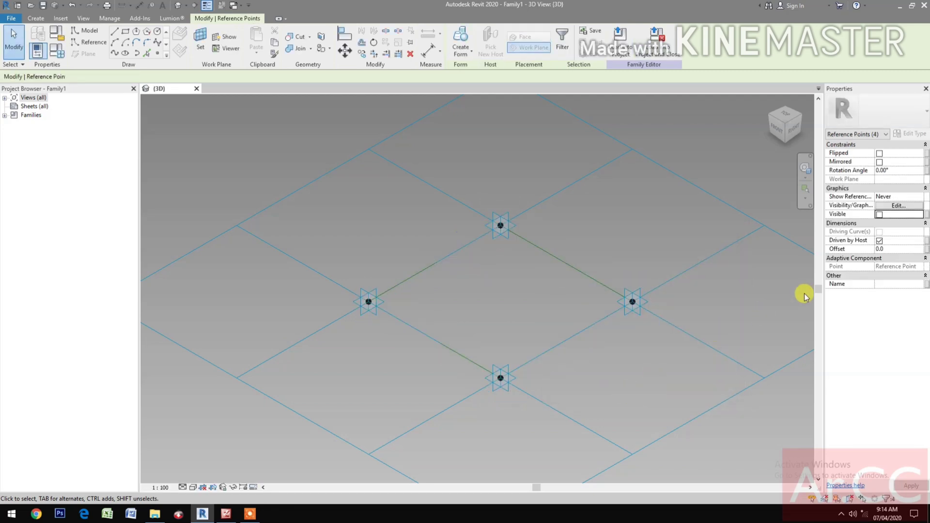
Associate the points' Offset with a new family parameter named 'Offset'
{"action": "left_click", "coordinate": [925, 249]}
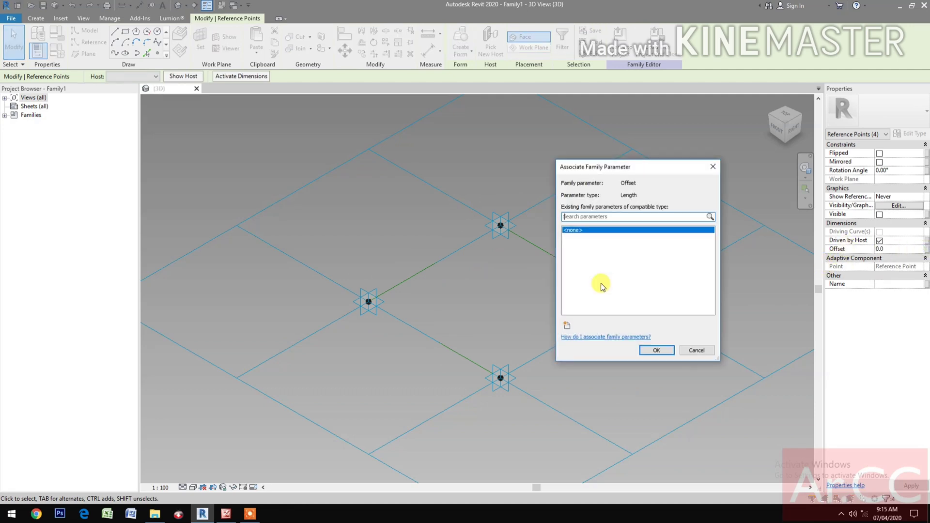
{"action": "left_click", "coordinate": [568, 325]}
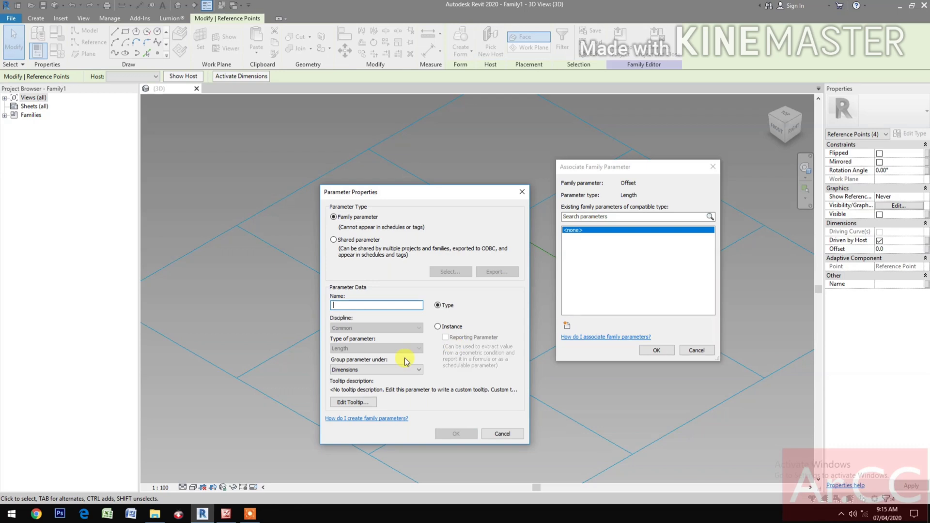
{"action": "type", "text": "Offset"}
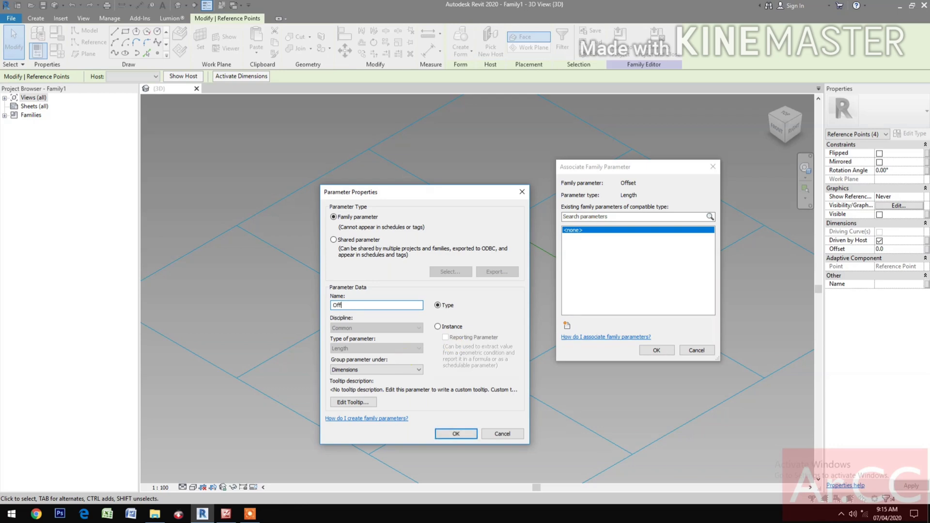
{"action": "left_click", "coordinate": [456, 434]}
{"action": "left_click", "coordinate": [656, 350]}
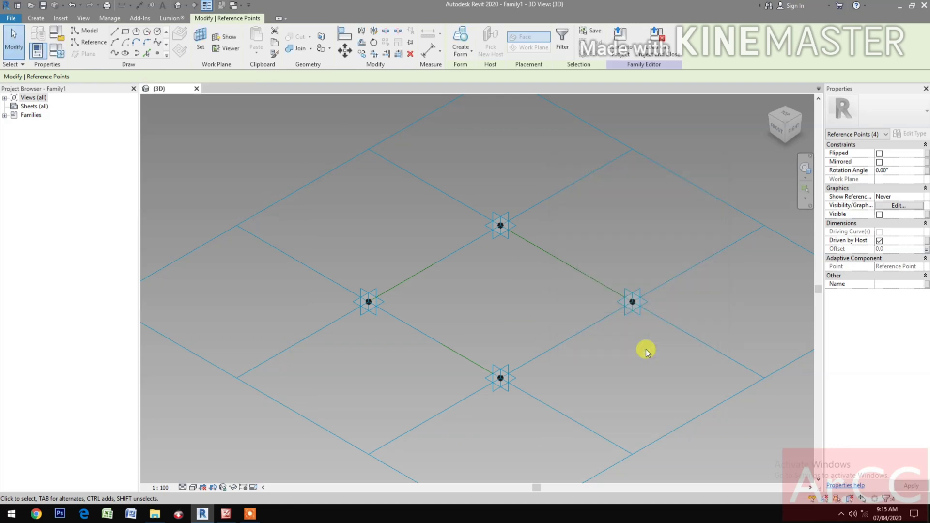
Set the Offset family parameter to 8000 in Family Types, then select the raised points
{"action": "left_click", "coordinate": [59, 50]}
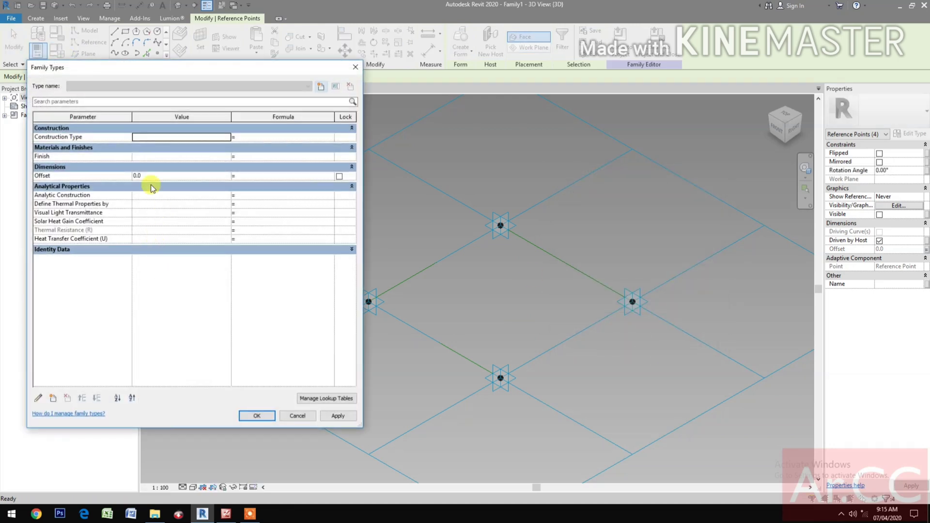
{"action": "left_click", "coordinate": [168, 175]}
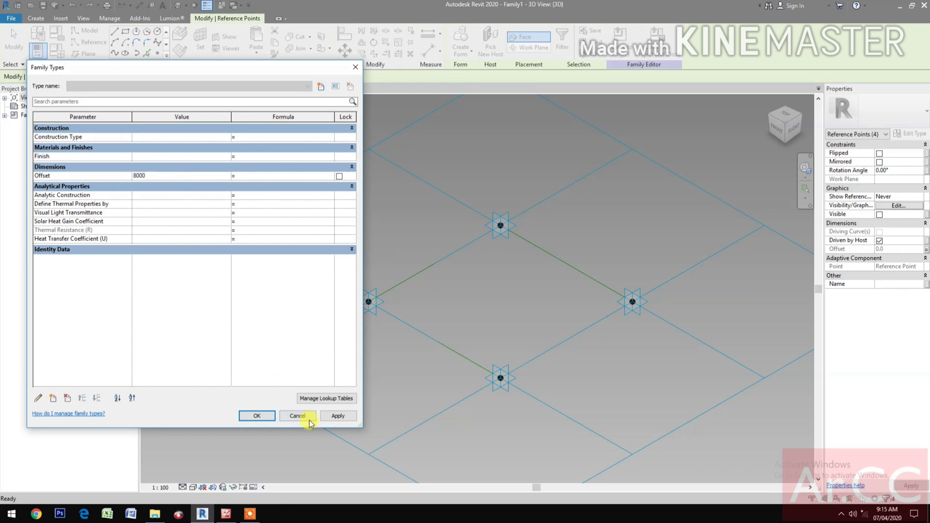
{"action": "left_click", "coordinate": [332, 417]}
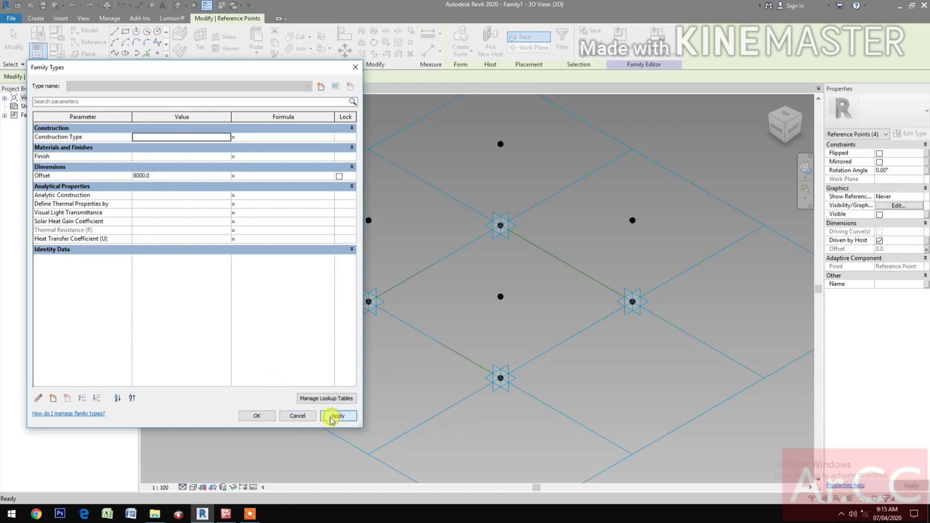
{"action": "left_click", "coordinate": [258, 416]}
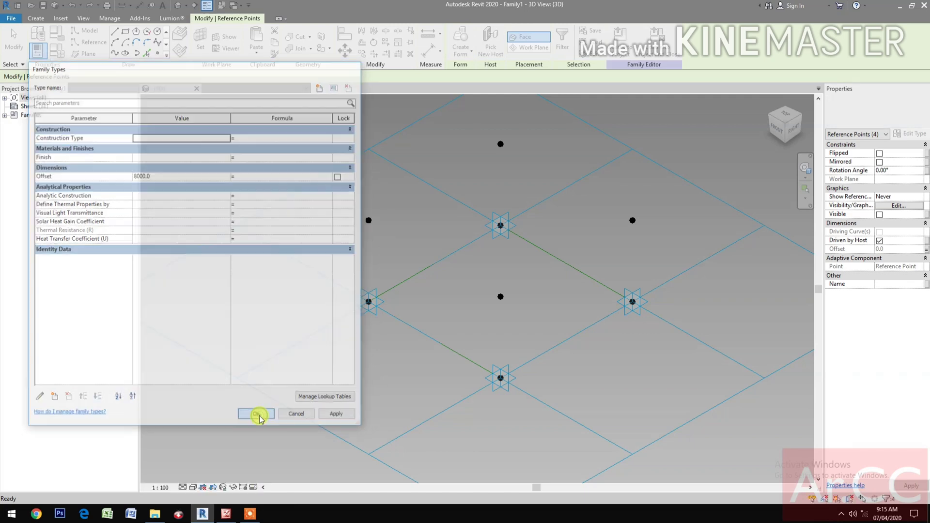
{"action": "left_click", "coordinate": [432, 349]}
{"action": "middle_click_drag", "start_coordinate": [400, 394], "coordinate": [405, 406]}
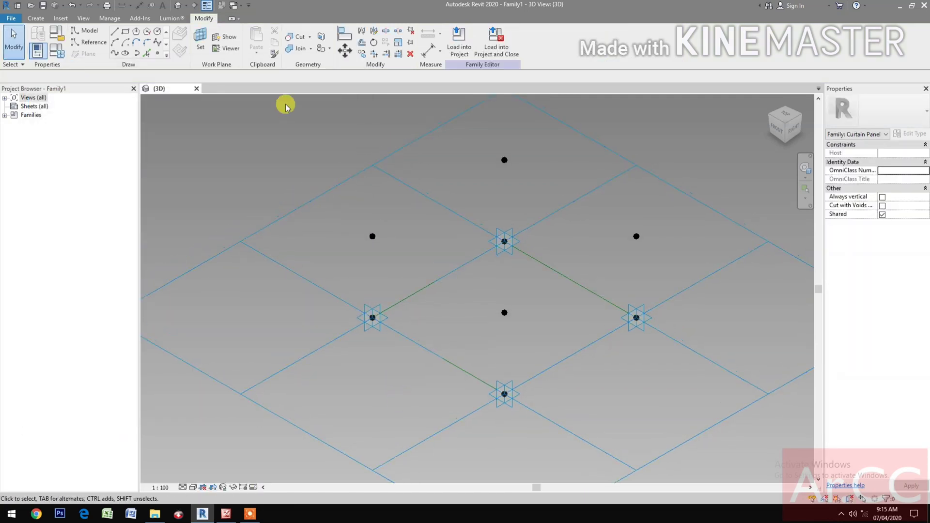
{"action": "left_click_drag", "start_coordinate": [293, 119], "coordinate": [541, 237]}
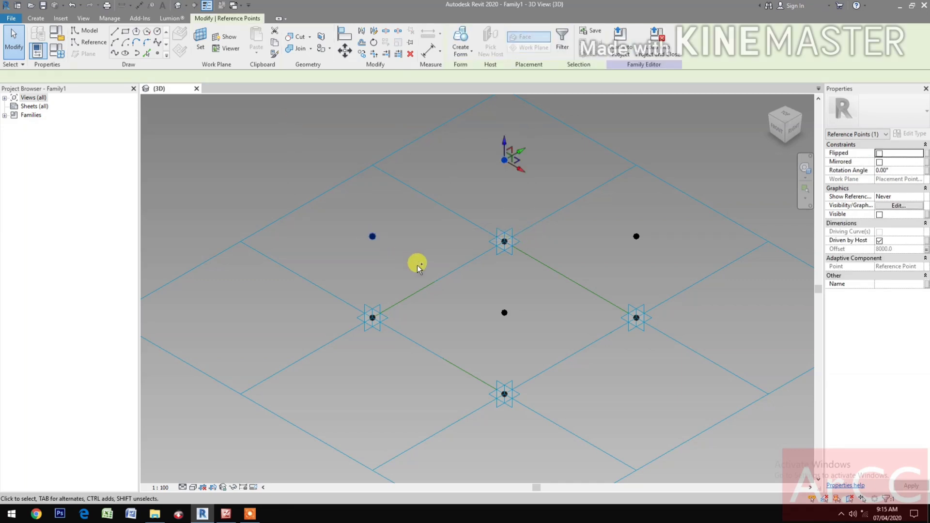
Join the left and centre-right pairs of raised points with splines made into reference lines
{"action": "left_click", "coordinate": [115, 54]}
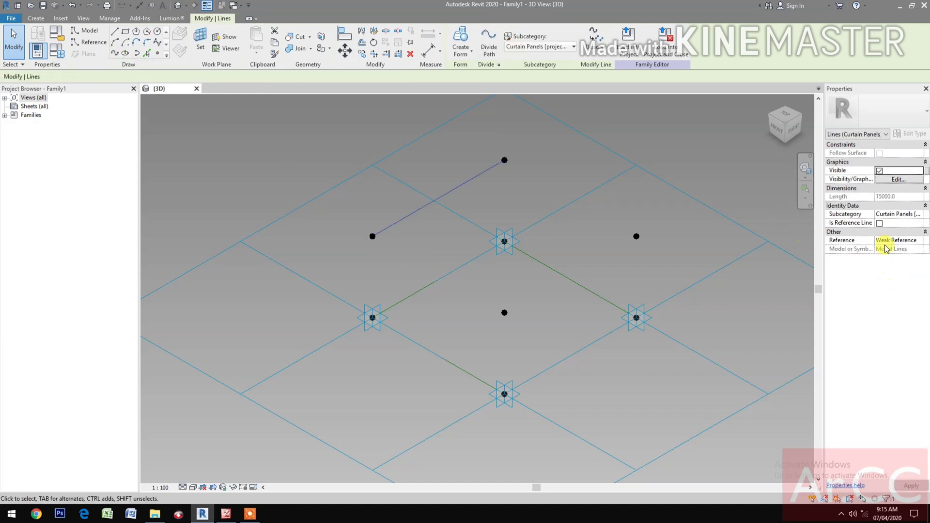
{"action": "left_click", "coordinate": [879, 223]}
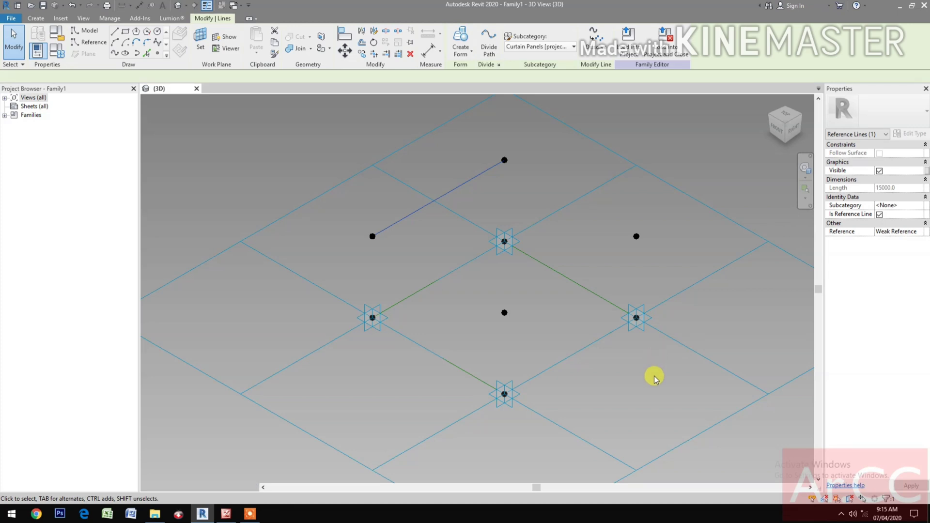
{"action": "left_click", "coordinate": [548, 379]}
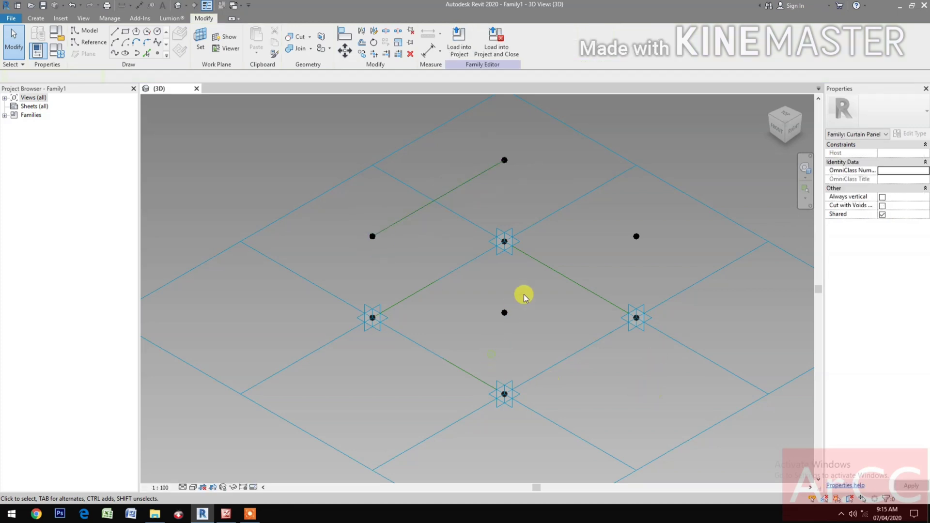
{"action": "left_click_drag", "start_coordinate": [527, 293], "coordinate": [529, 293]}
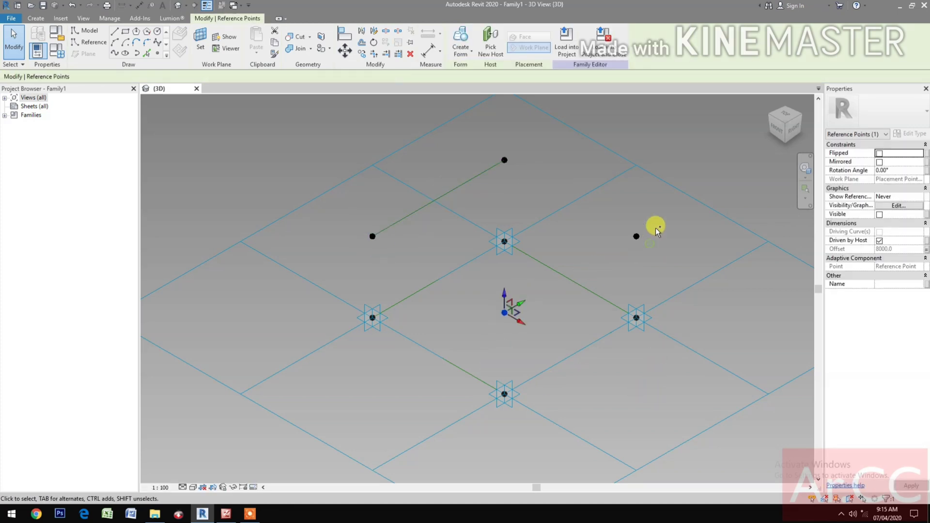
{"action": "left_click_drag", "start_coordinate": [641, 229], "coordinate": [621, 252]}
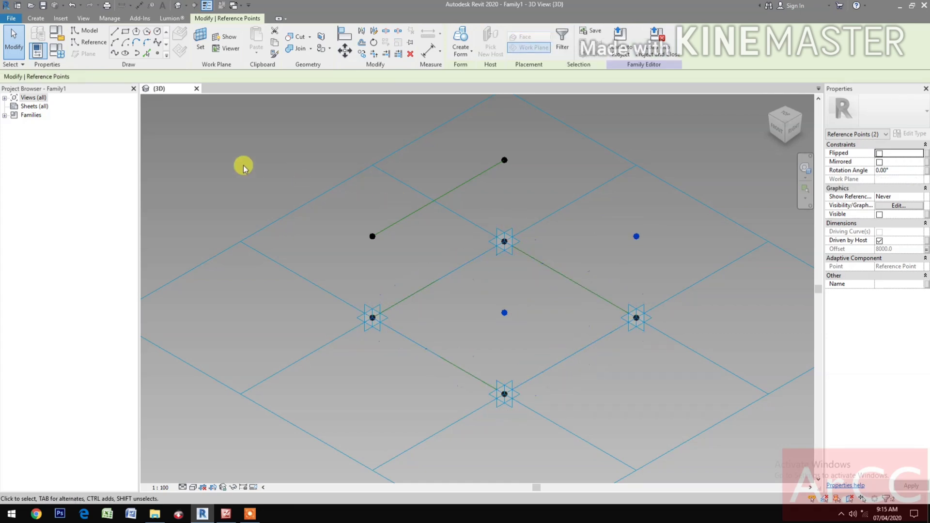
{"action": "left_click", "coordinate": [115, 53]}
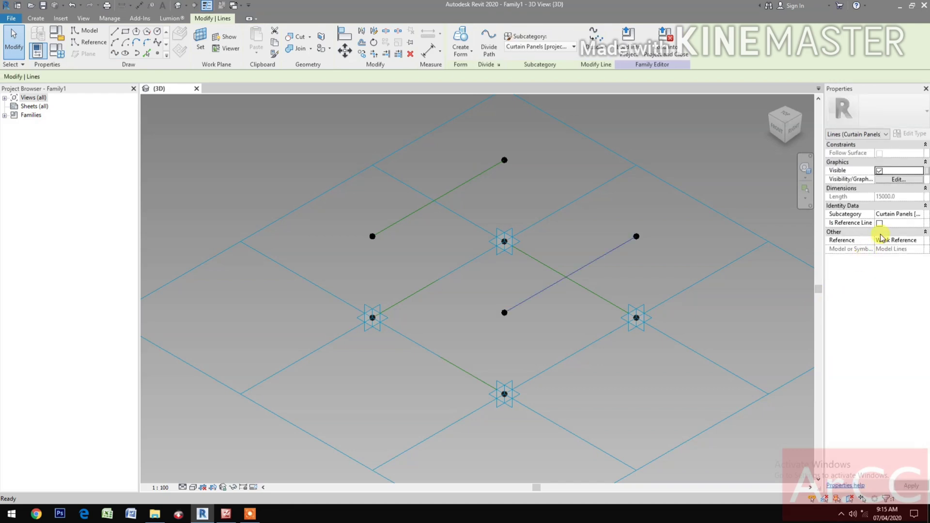
{"action": "left_click", "coordinate": [880, 224]}
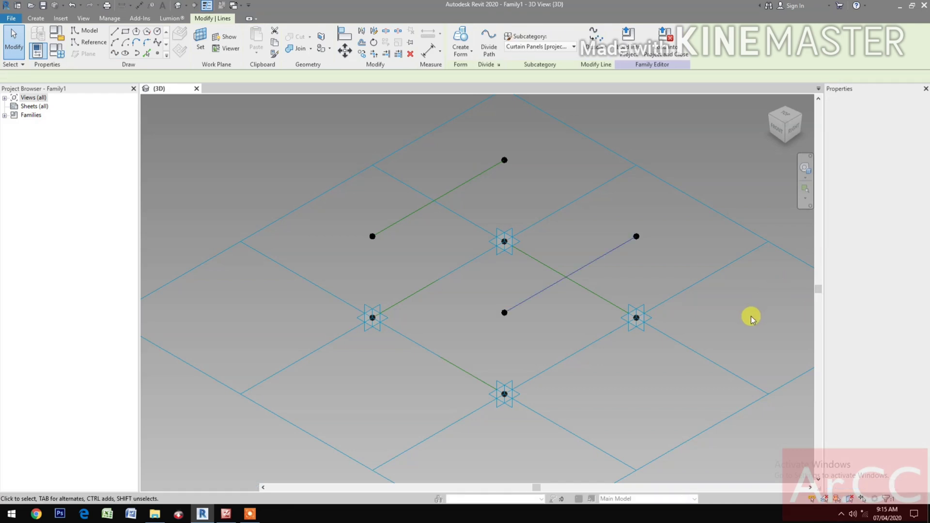
{"action": "left_click", "coordinate": [158, 54]}
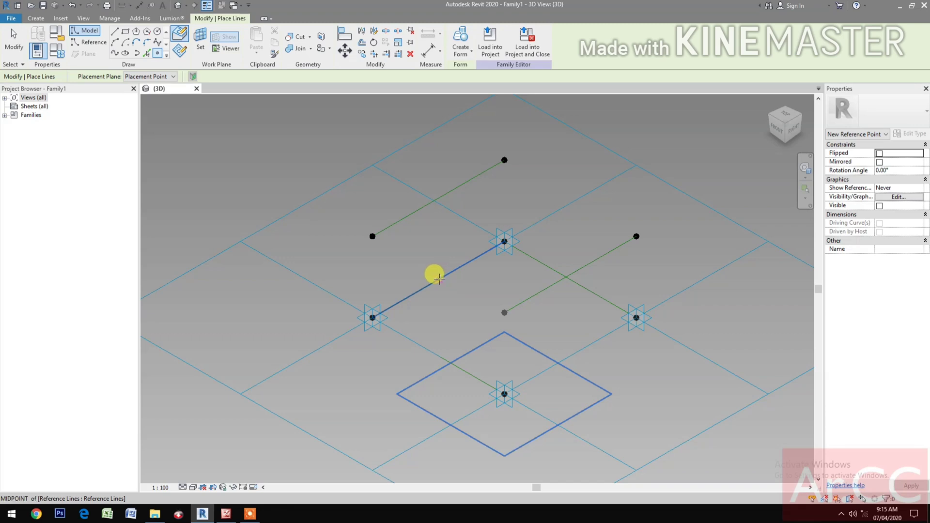
Place reference points at the midpoints of the left, upper, right and lower-right lines
{"action": "left_click", "coordinate": [438, 279]}
{"action": "left_click", "coordinate": [438, 197]}
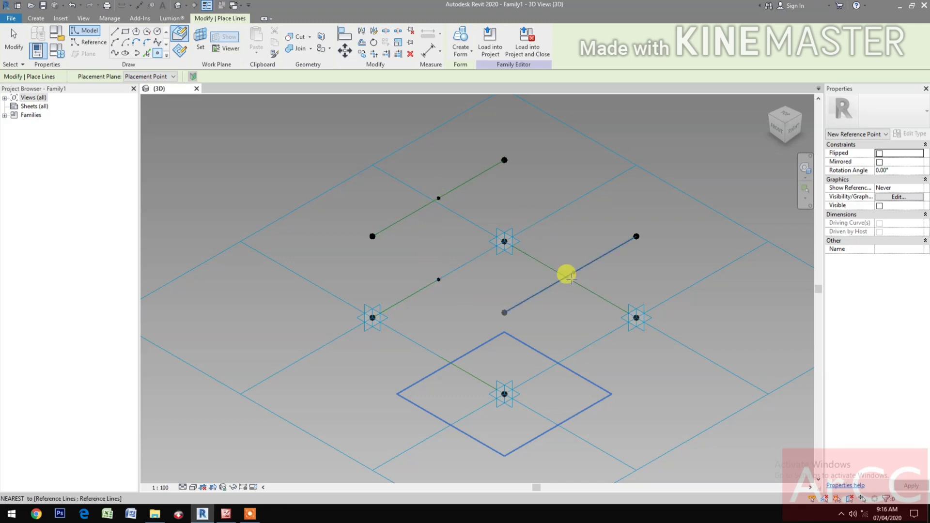
{"action": "left_click", "coordinate": [570, 273]}
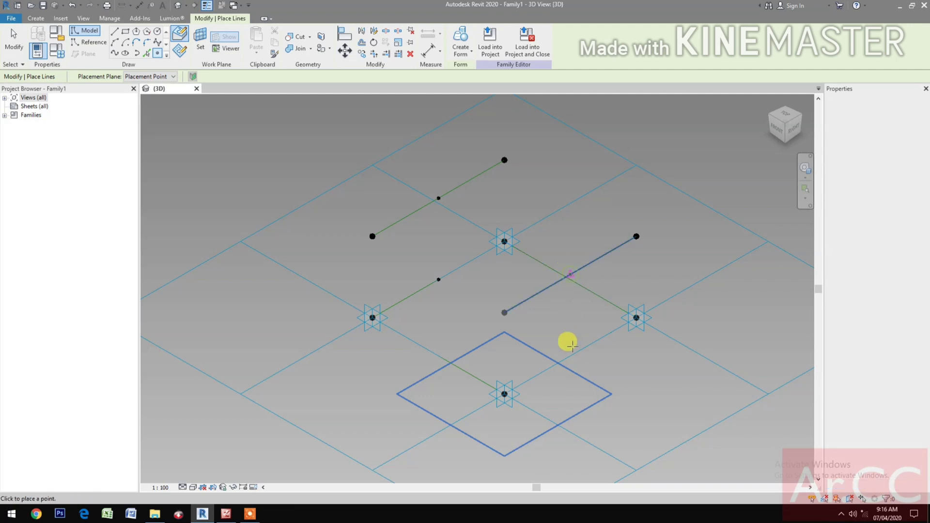
{"action": "left_click", "coordinate": [570, 355]}
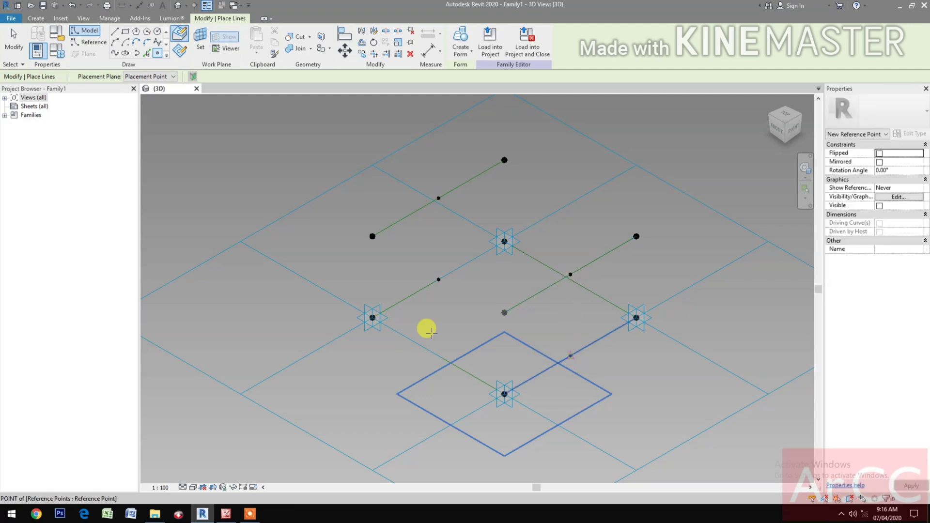
{"action": "key", "text": "Escape"}
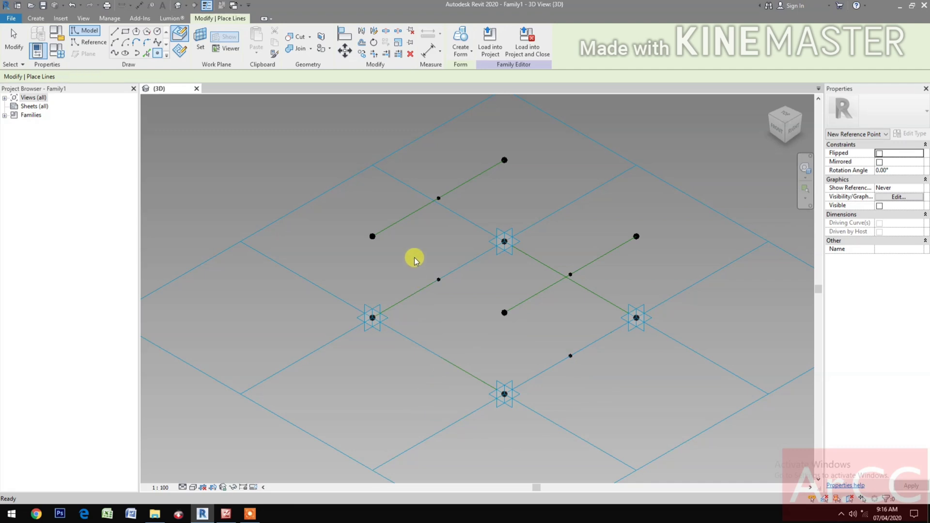
Join the midpoint pairs crosswise with two splines set as reference lines
{"action": "left_click_drag", "start_coordinate": [413, 255], "coordinate": [452, 297]}
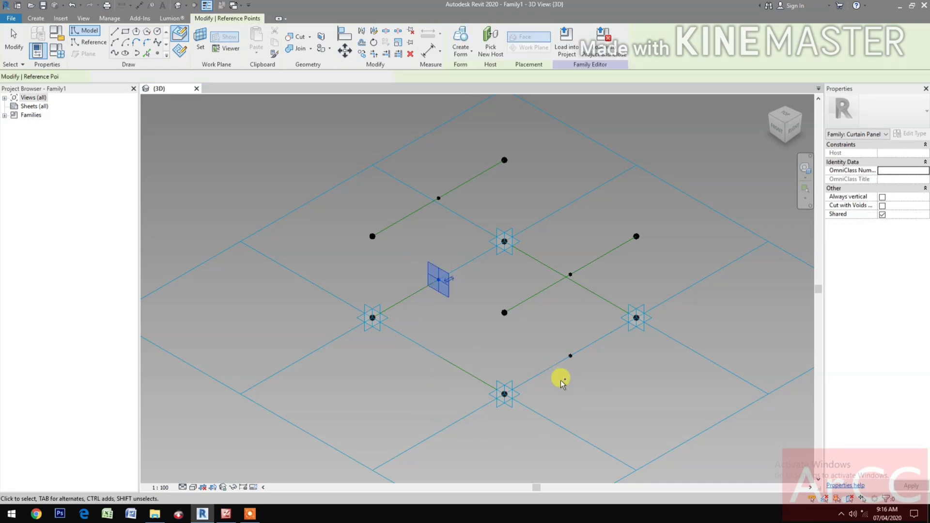
{"action": "left_click", "coordinate": [118, 53]}
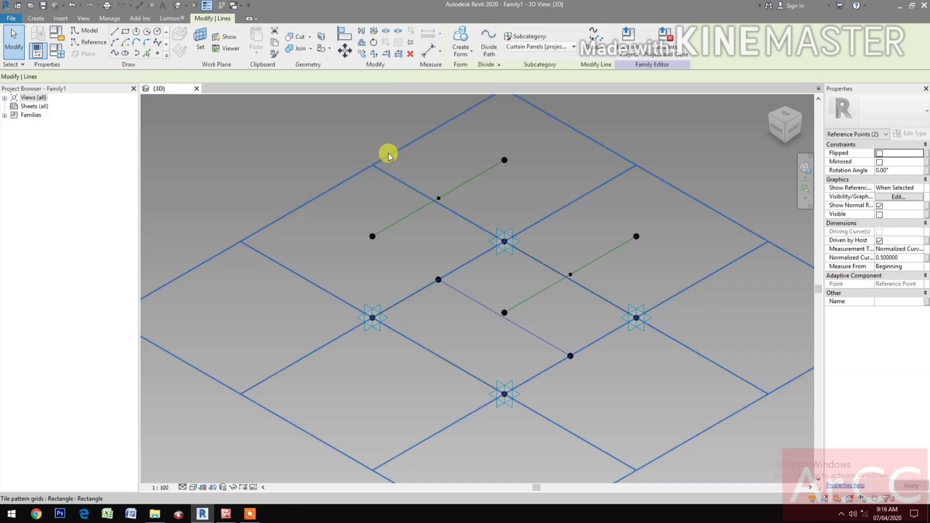
{"action": "left_click", "coordinate": [878, 223]}
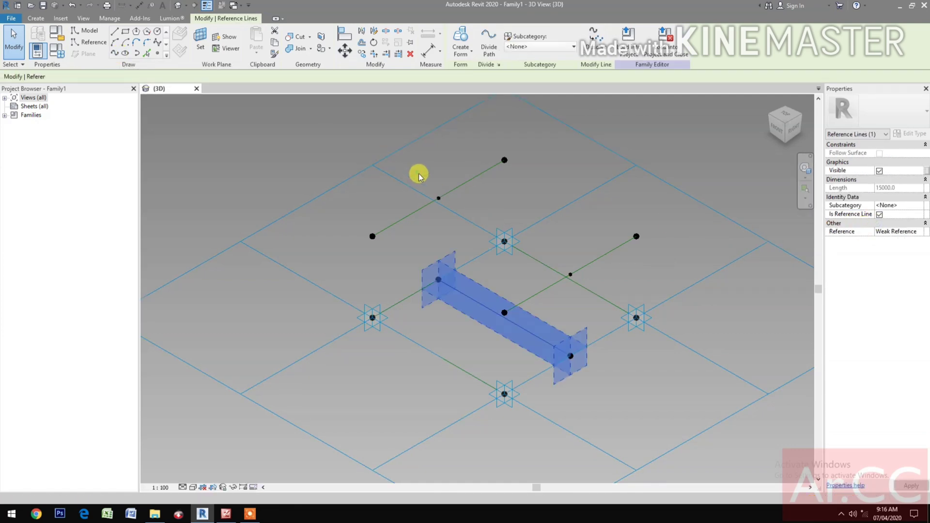
{"action": "key", "text": "ctrl+z"}
{"action": "left_click_drag", "start_coordinate": [419, 167], "coordinate": [450, 213]}
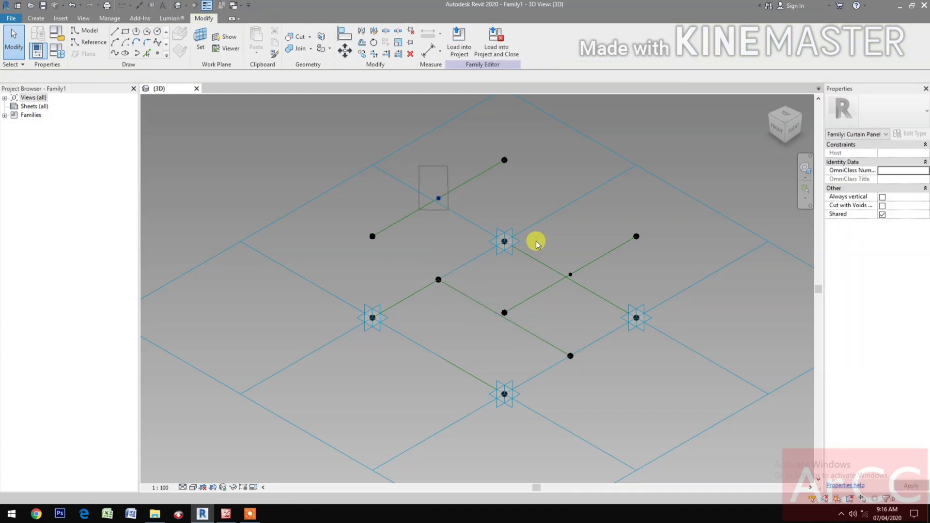
{"action": "left_click_drag", "start_coordinate": [548, 246], "coordinate": [581, 286]}
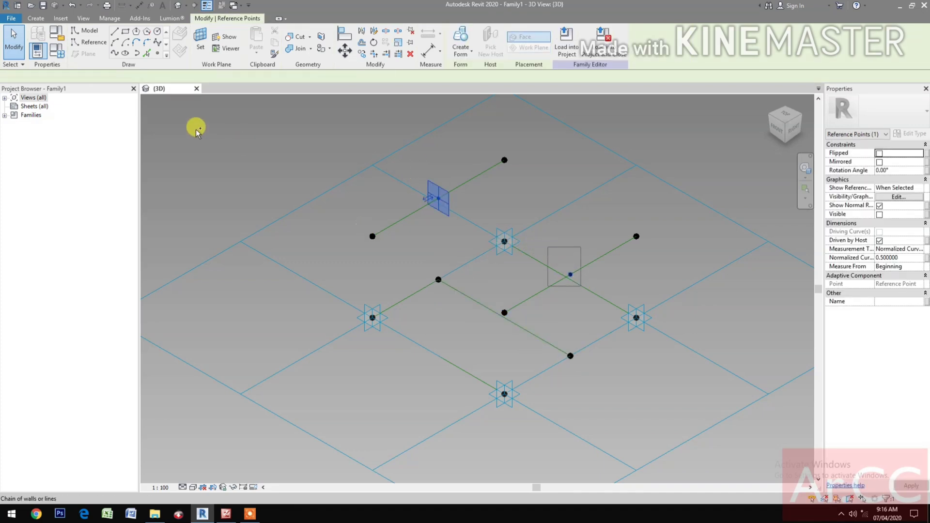
{"action": "left_click", "coordinate": [115, 55]}
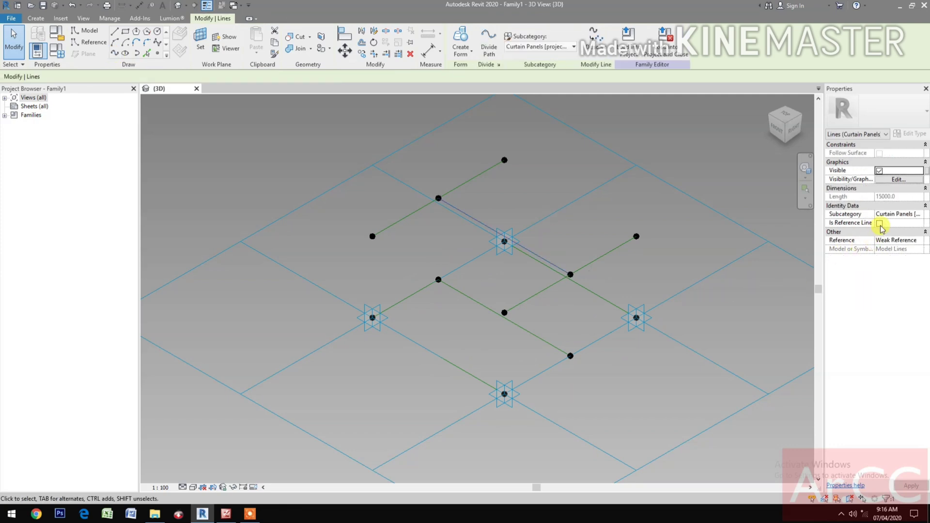
{"action": "left_click", "coordinate": [880, 224]}
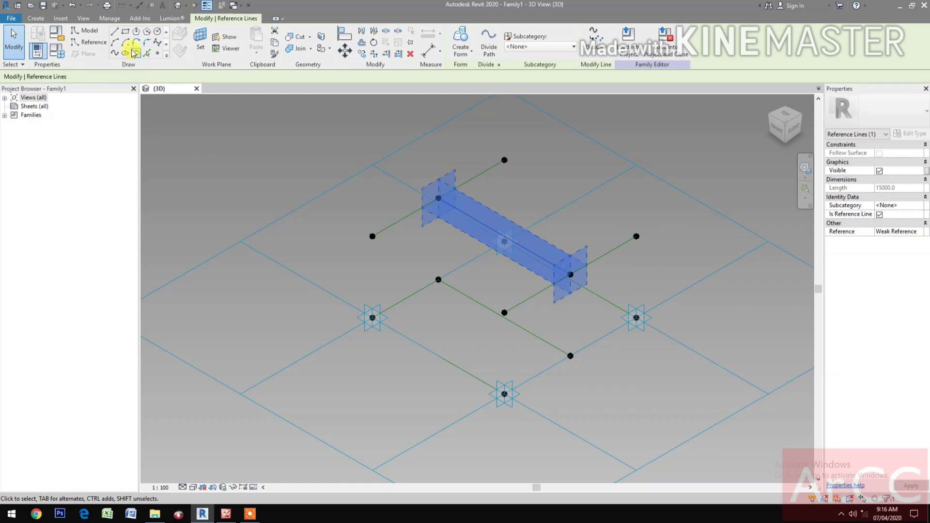
{"action": "left_click", "coordinate": [156, 57]}
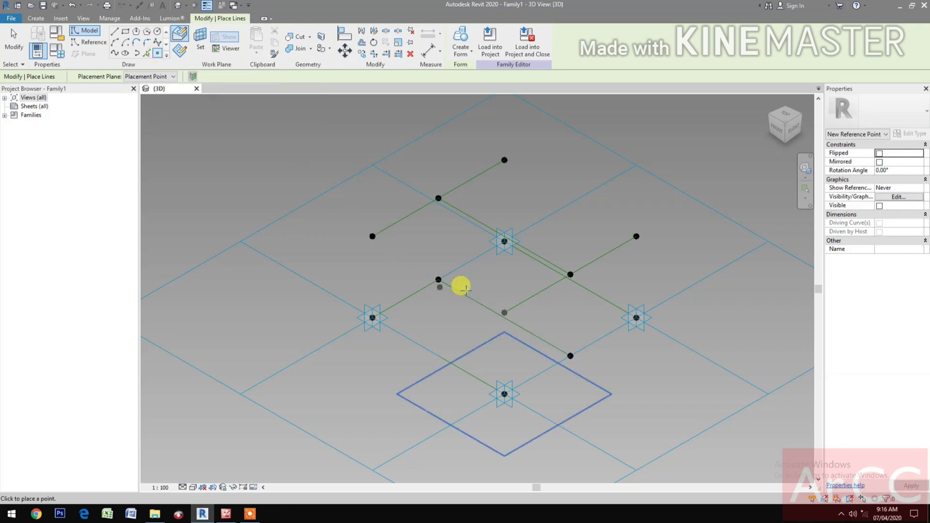
Place reference points at the midpoints of the lower and upper crossing reference lines
{"action": "left_click", "coordinate": [502, 314]}
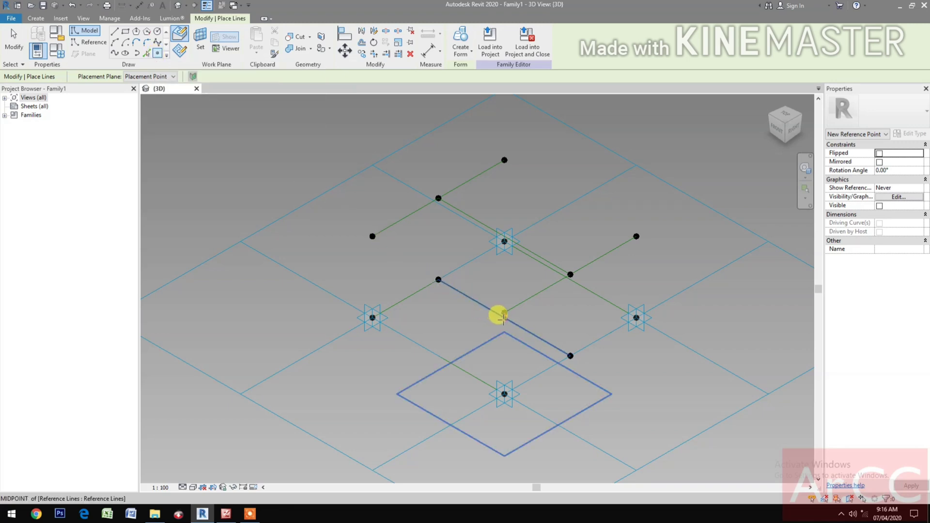
{"action": "left_click", "coordinate": [504, 236]}
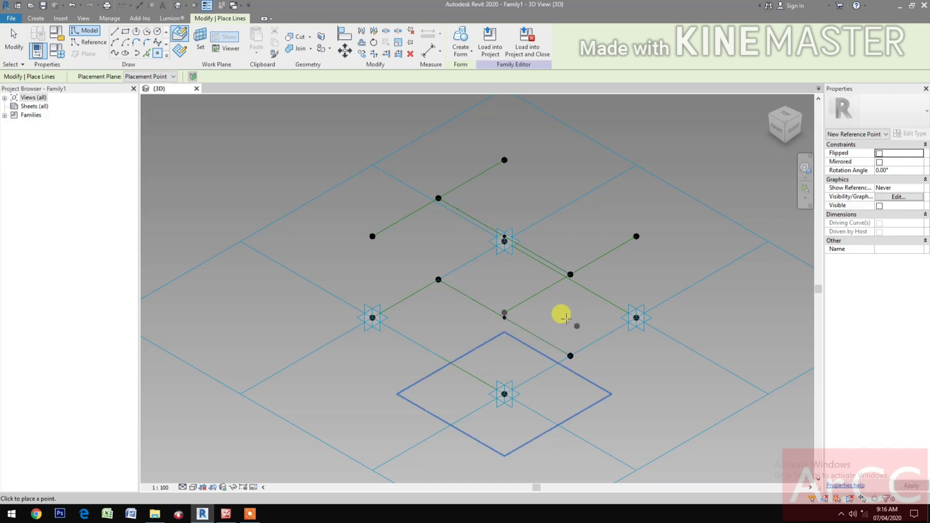
{"action": "key", "text": "Escape"}
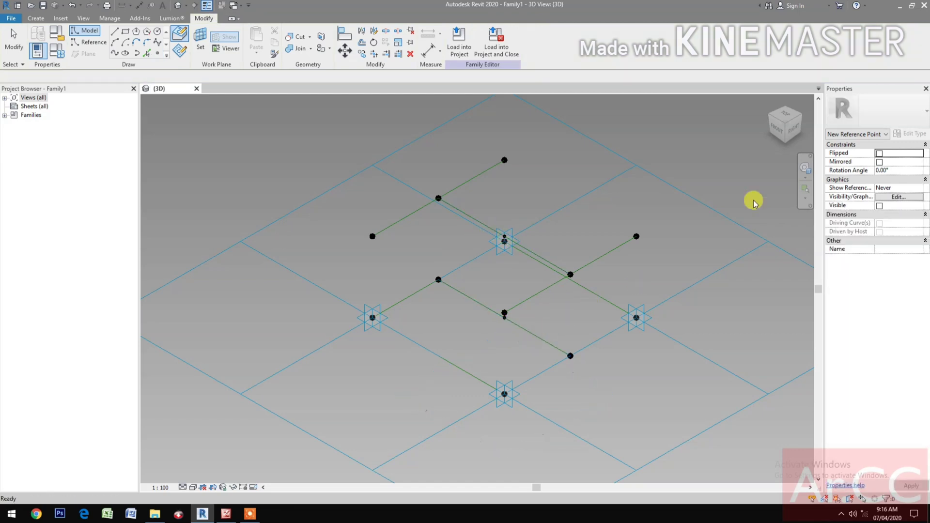
Tilt the 3D view slightly and window-select the two central midpoint points
{"action": "left_click", "coordinate": [805, 168]}
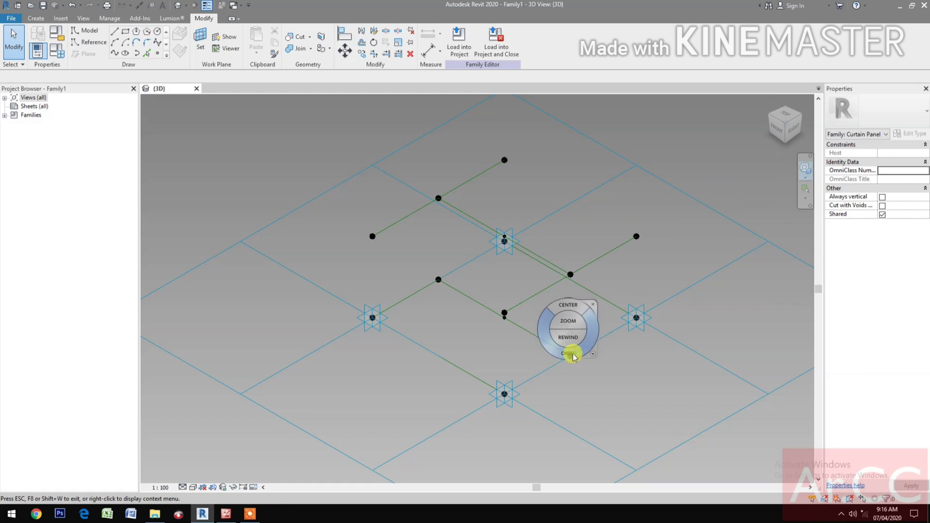
{"action": "left_click_drag", "start_coordinate": [565, 350], "coordinate": [558, 359]}
{"action": "left_click_drag", "start_coordinate": [553, 358], "coordinate": [551, 357]}
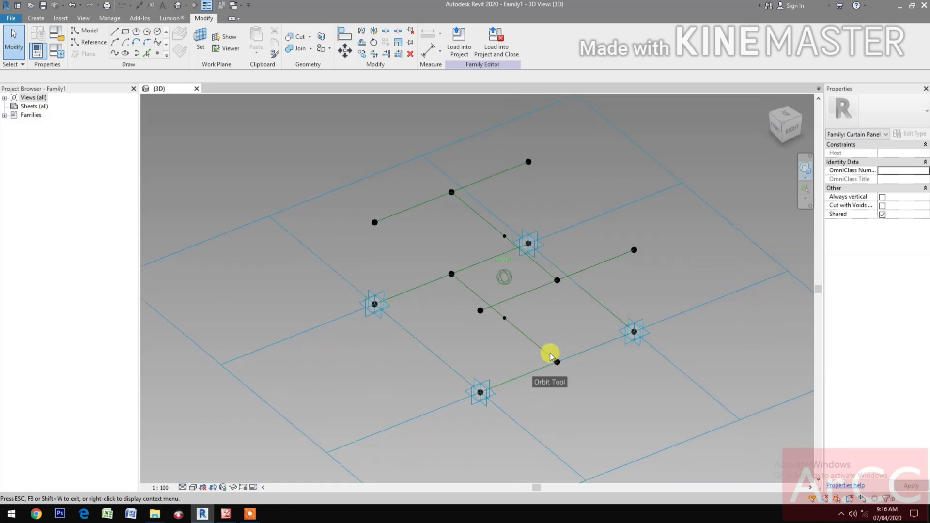
{"action": "key", "text": "Escape"}
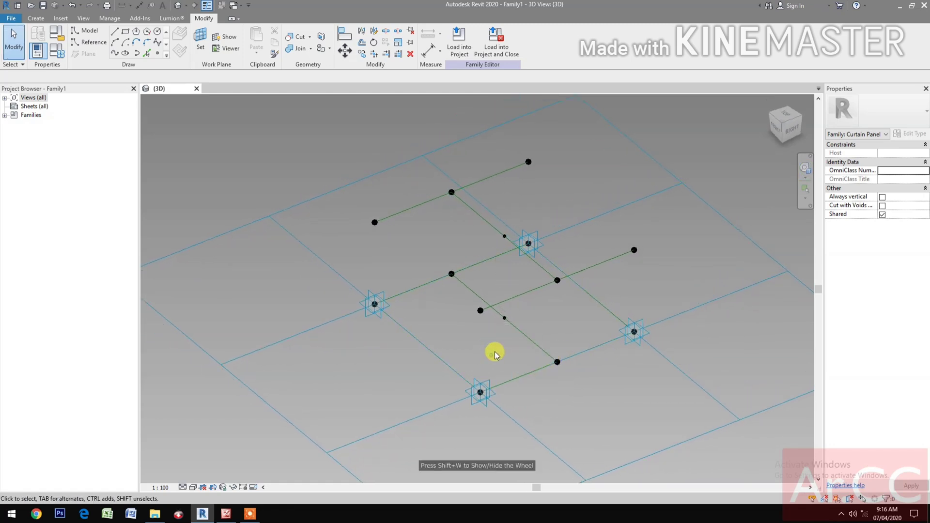
{"action": "left_click_drag", "start_coordinate": [491, 355], "coordinate": [509, 219]}
{"action": "left_click_drag", "start_coordinate": [493, 257], "coordinate": [372, 190]}
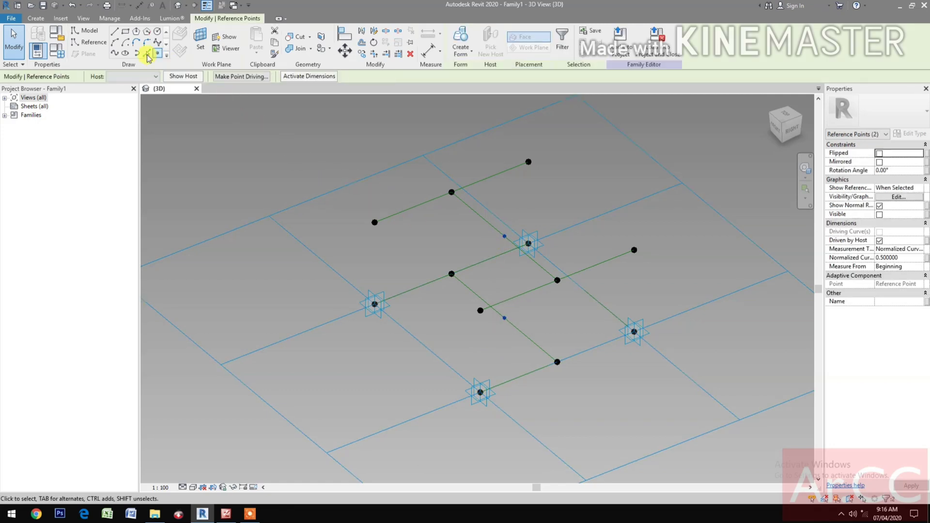
Connect the two central midpoint points with a line converted to a reference line
{"action": "left_click", "coordinate": [116, 52]}
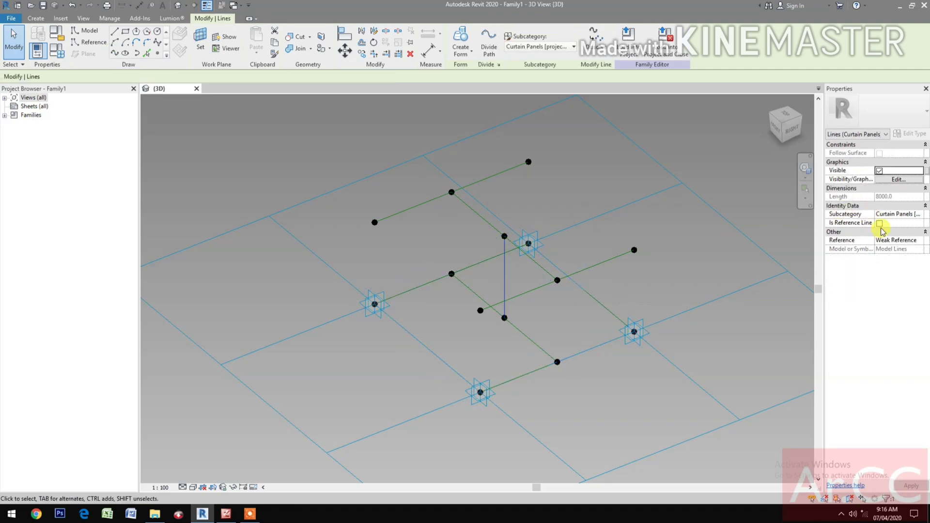
{"action": "left_click", "coordinate": [880, 224]}
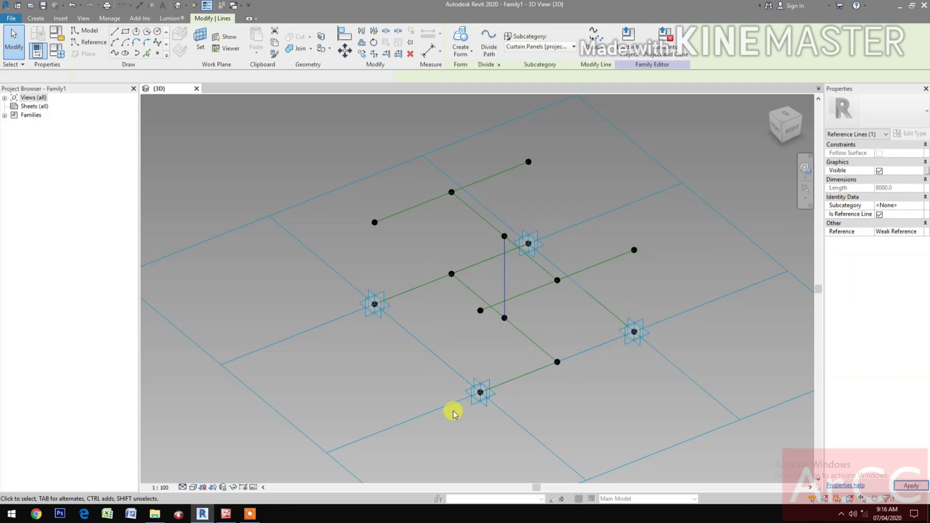
{"action": "left_click", "coordinate": [158, 53]}
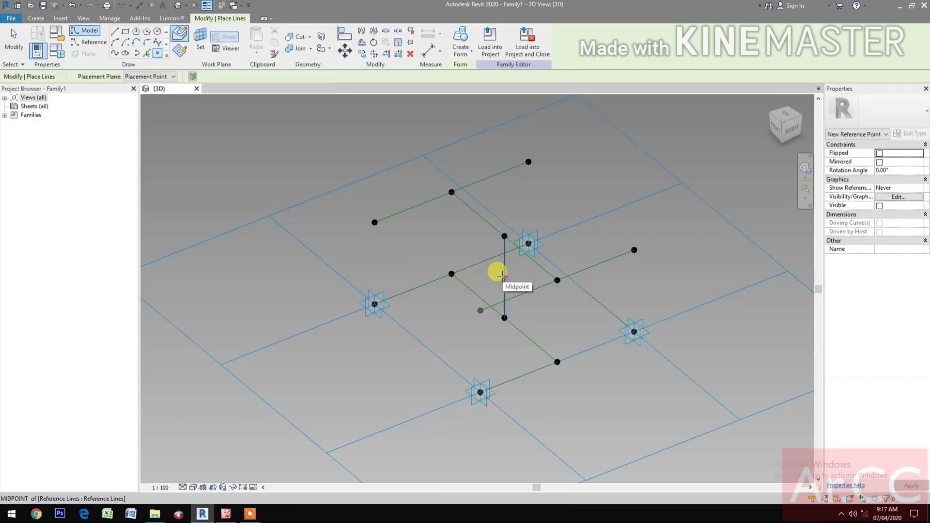
Add a midpoint point on the vertical line and a reference line from the upper-left endpoint to its lower end
{"action": "left_click", "coordinate": [502, 276]}
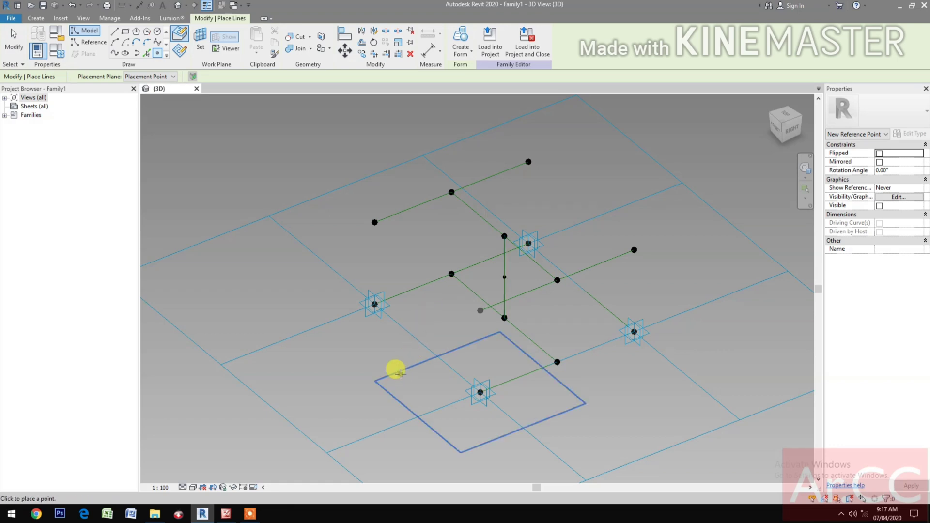
{"action": "key", "text": "Escape"}
{"action": "key", "text": "Escape"}
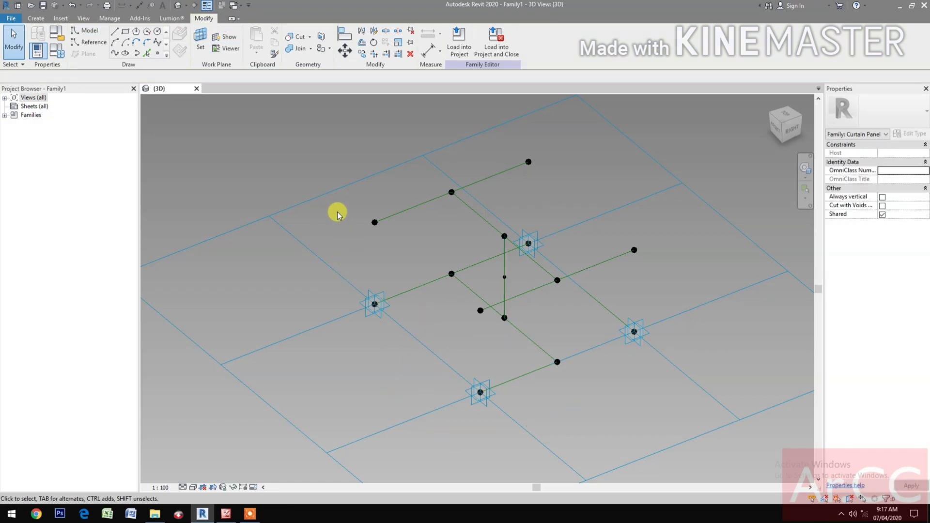
{"action": "left_click_drag", "start_coordinate": [343, 210], "coordinate": [387, 245]}
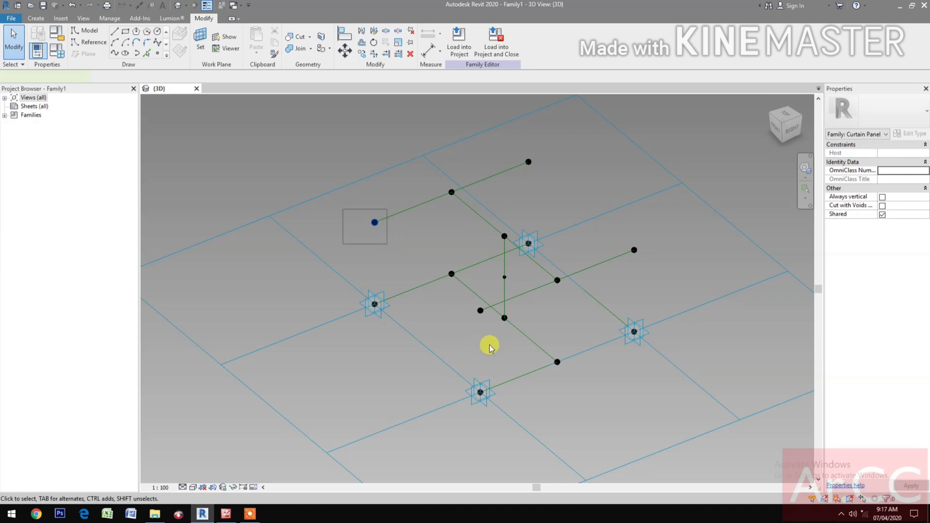
{"action": "left_click_drag", "start_coordinate": [490, 344], "coordinate": [515, 315]}
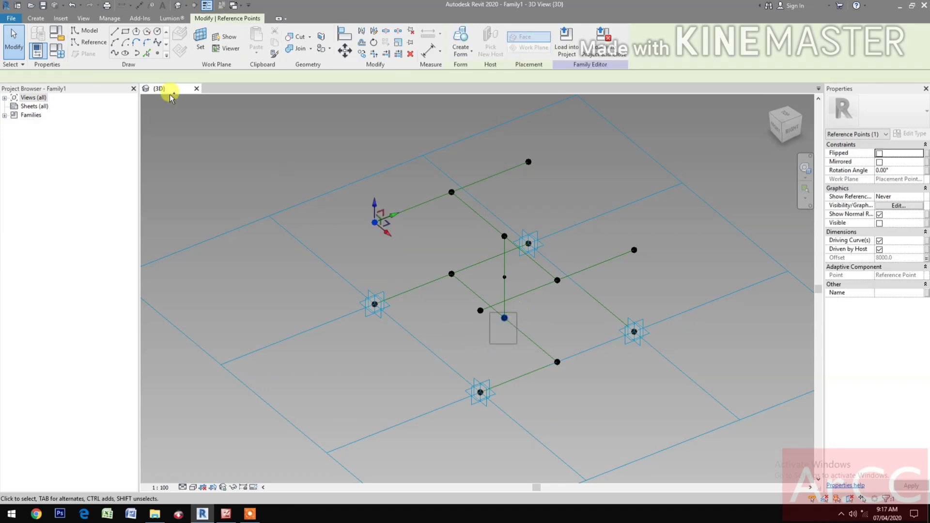
{"action": "key", "text": "s"}
{"action": "key", "text": "p"}
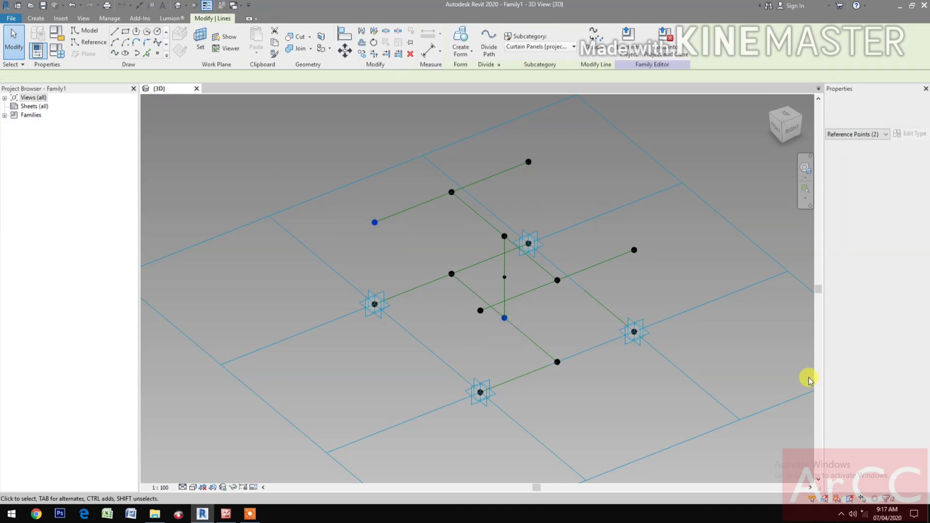
{"action": "left_click", "coordinate": [880, 224]}
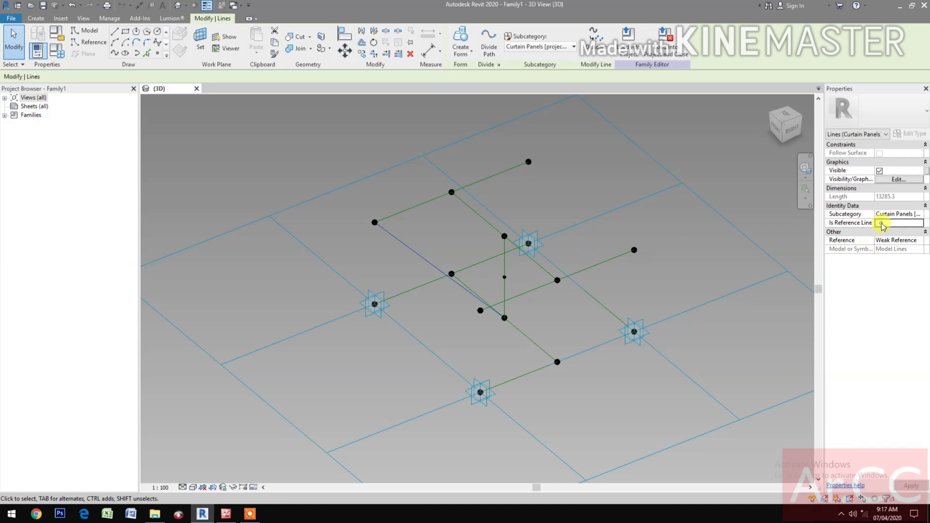
Join the nearby point to the vertical line's lower end with a short reference line
{"action": "left_click", "coordinate": [480, 364]}
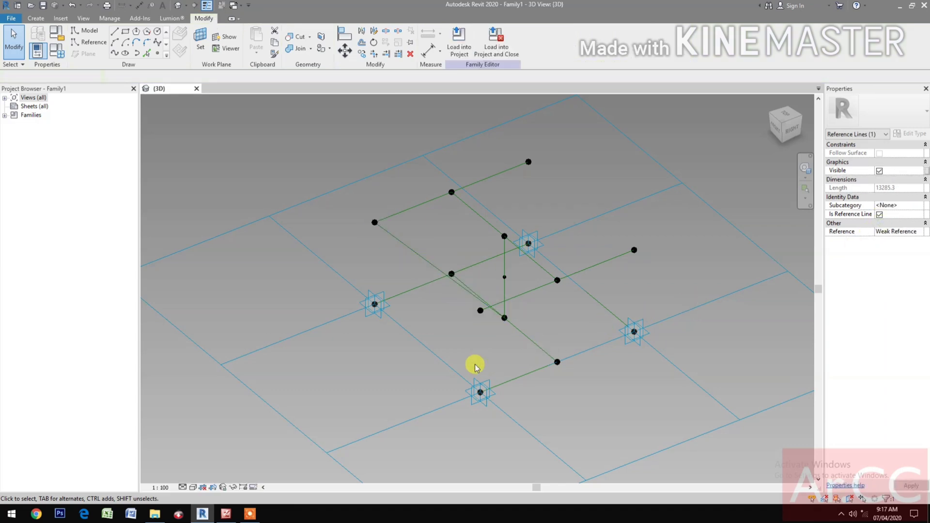
{"action": "left_click", "coordinate": [488, 305]}
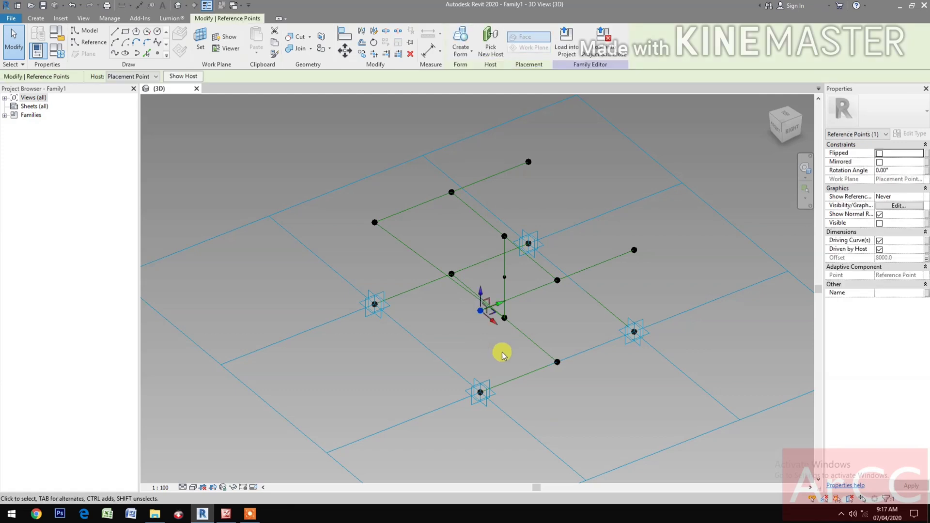
{"action": "left_click_drag", "start_coordinate": [494, 364], "coordinate": [521, 333]}
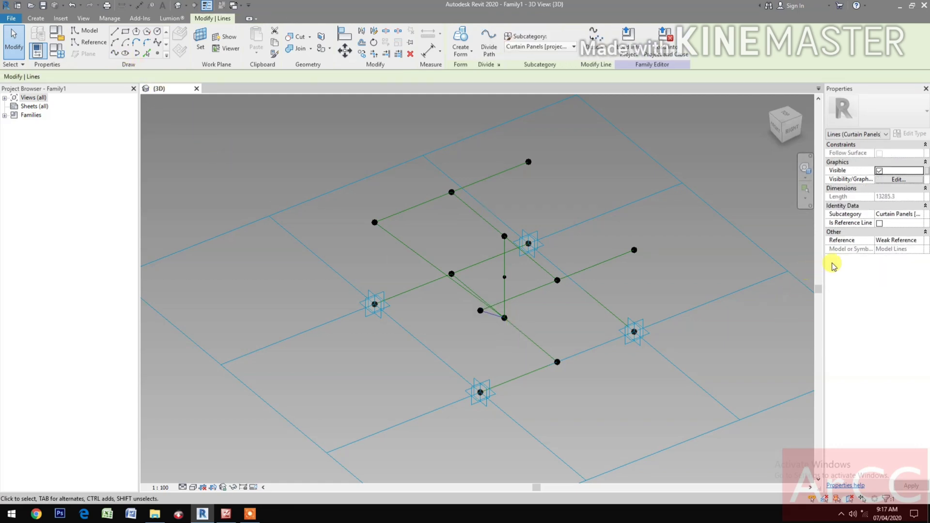
{"action": "left_click", "coordinate": [879, 223]}
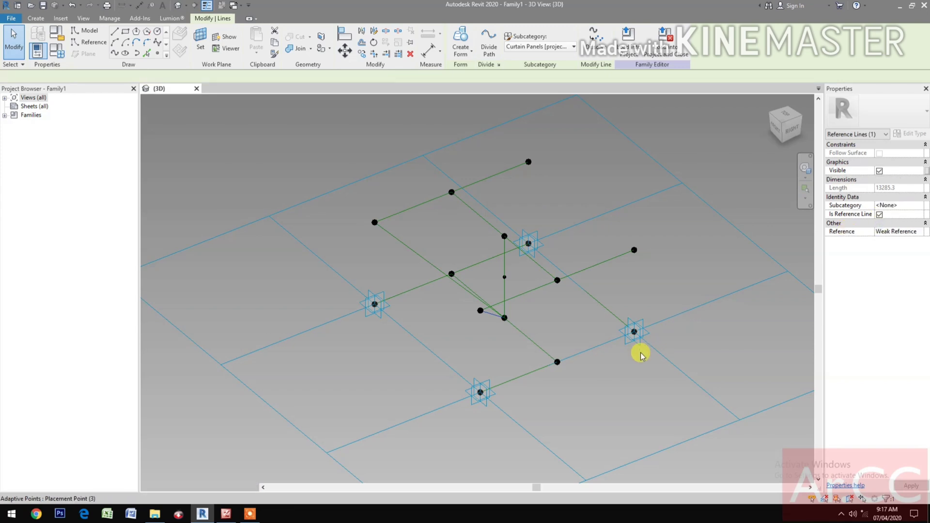
Draw a spline reference line from the vertical line's top to the lower-right line's midpoint
{"action": "left_click", "coordinate": [649, 403]}
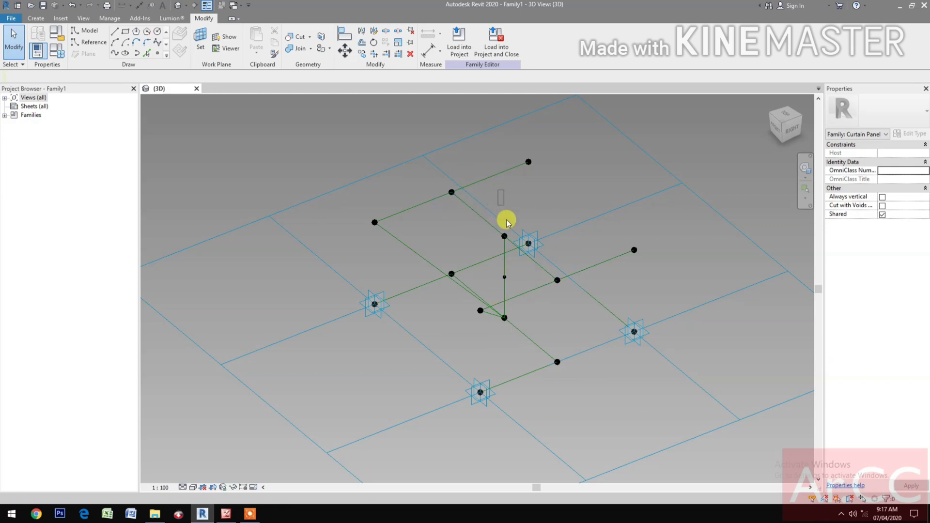
{"action": "left_click", "coordinate": [546, 394]}
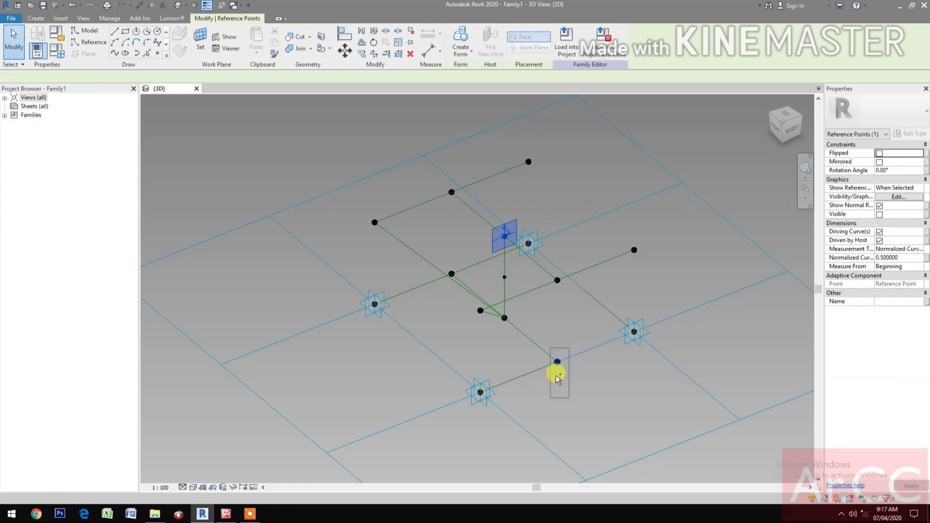
{"action": "left_click", "coordinate": [556, 375], "text": "ctrl"}
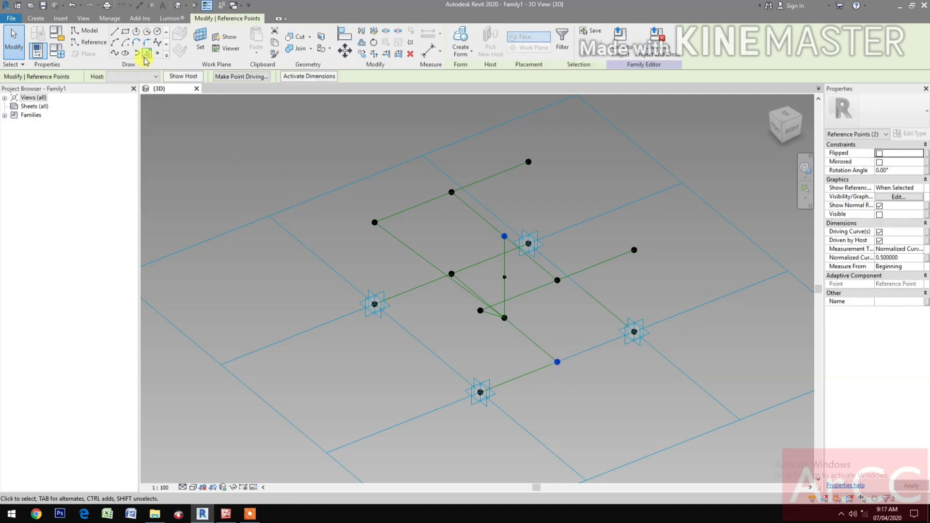
{"action": "left_click", "coordinate": [116, 54]}
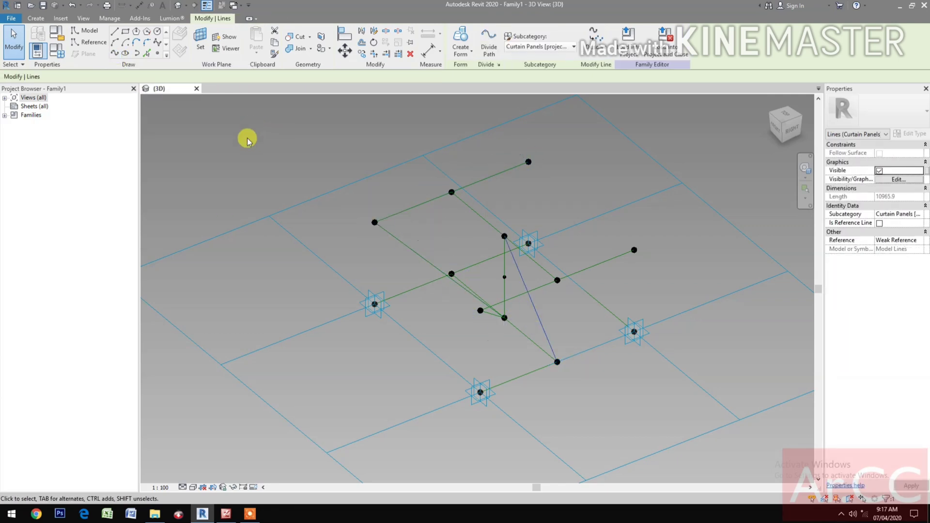
{"action": "left_click", "coordinate": [879, 223]}
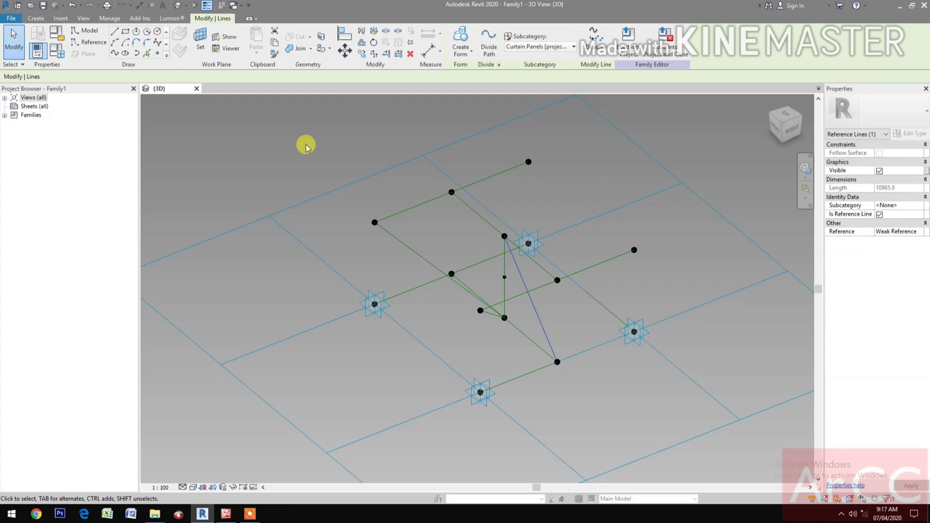
Place points on the new reference line and another line's midpoint, then select the first
{"action": "left_click", "coordinate": [157, 53]}
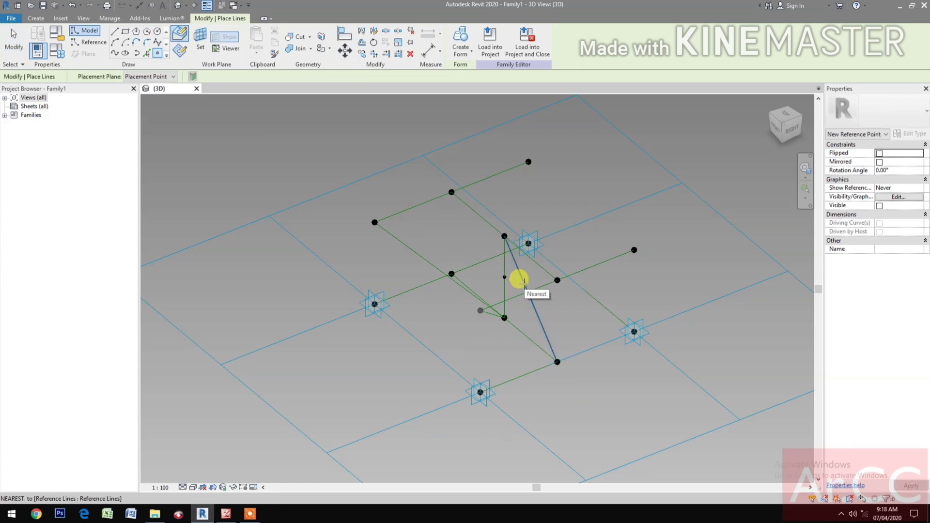
{"action": "left_click", "coordinate": [525, 284]}
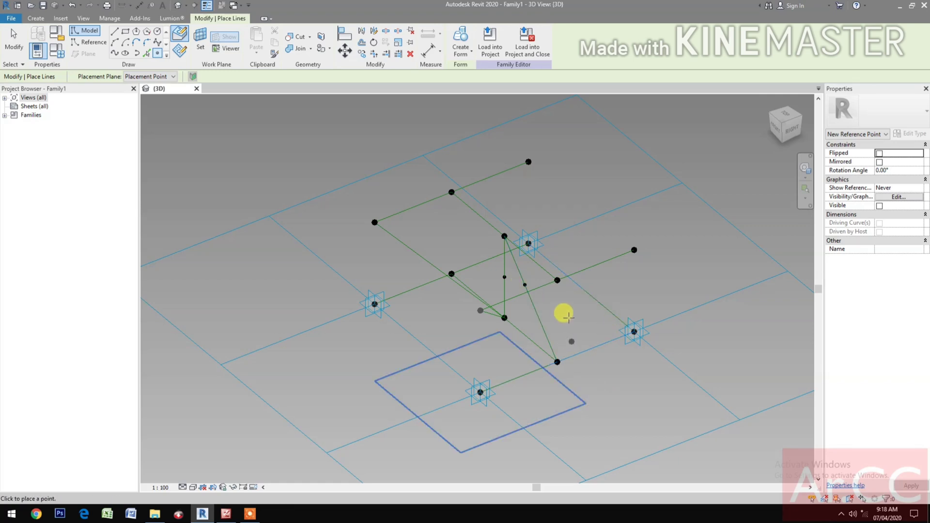
{"action": "left_click", "coordinate": [582, 290]}
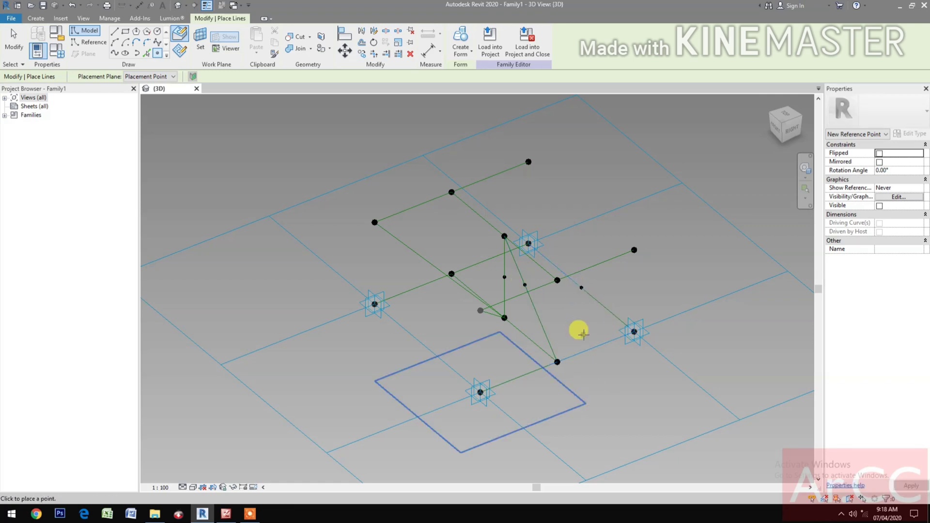
{"action": "key", "text": "Escape"}
{"action": "key", "text": "Escape"}
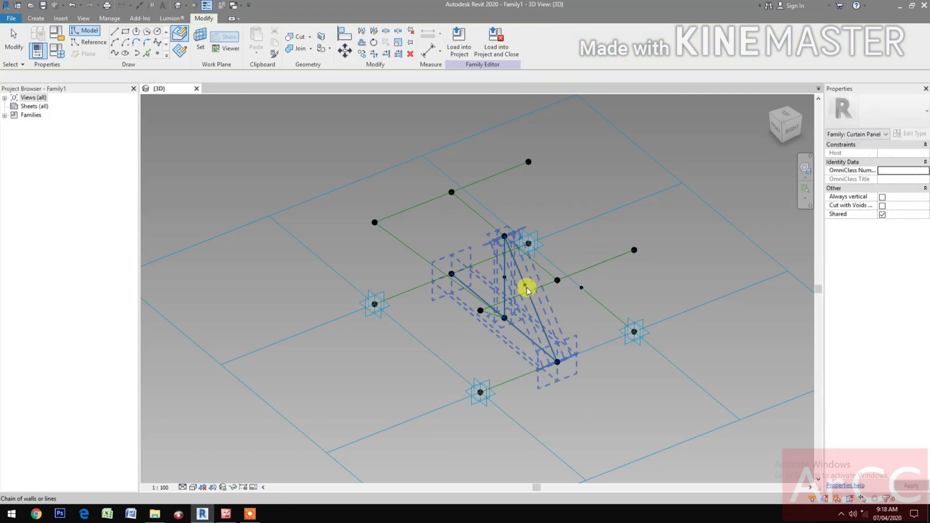
{"action": "left_click", "coordinate": [526, 289]}
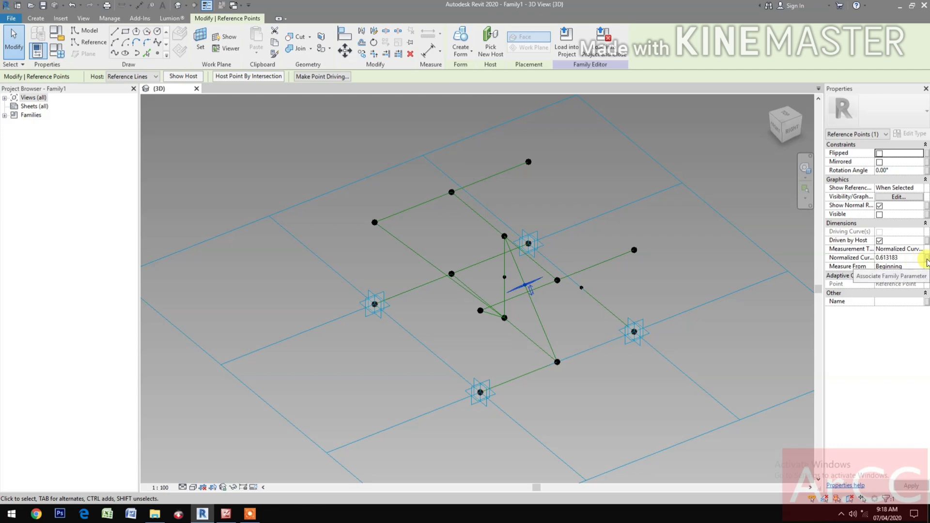
Drive the first hosted point's Normalized Curve Parameter with a new family parameter NCP1
{"action": "left_click", "coordinate": [925, 258]}
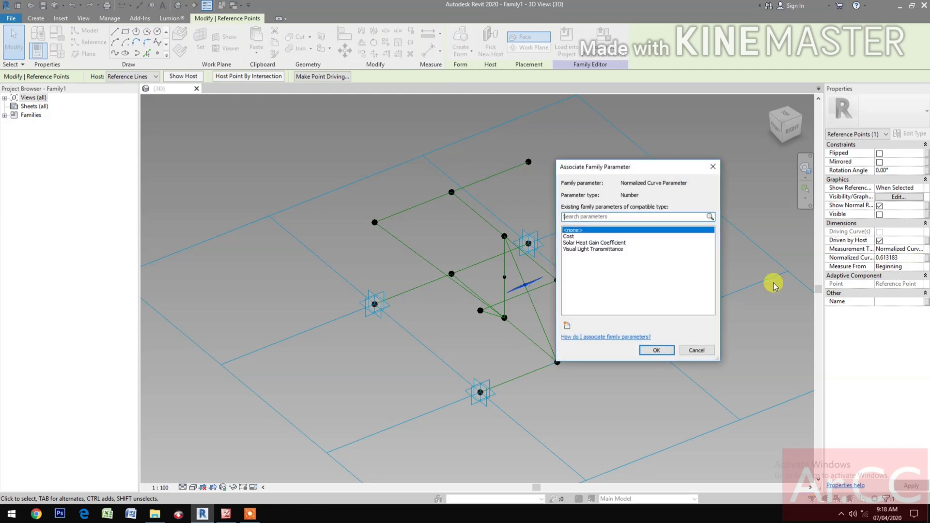
{"action": "left_click", "coordinate": [567, 326]}
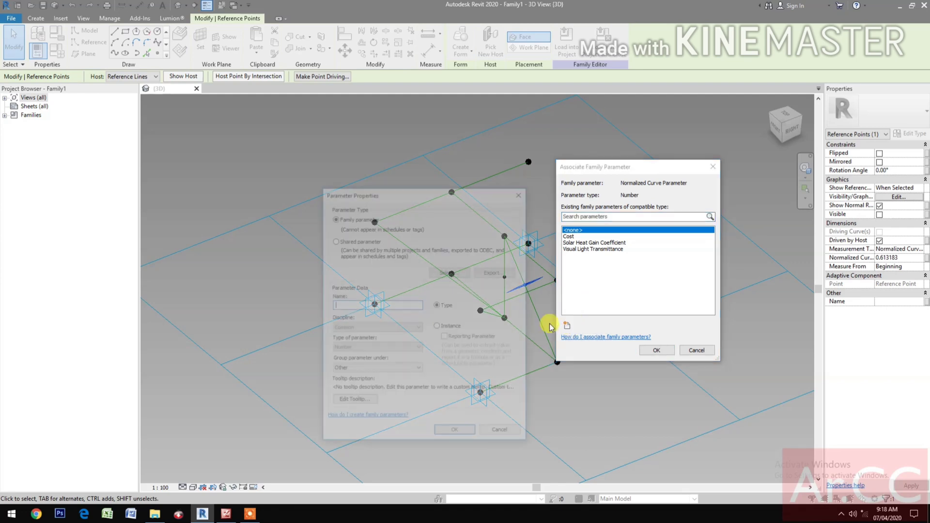
{"action": "type", "text": "N"}
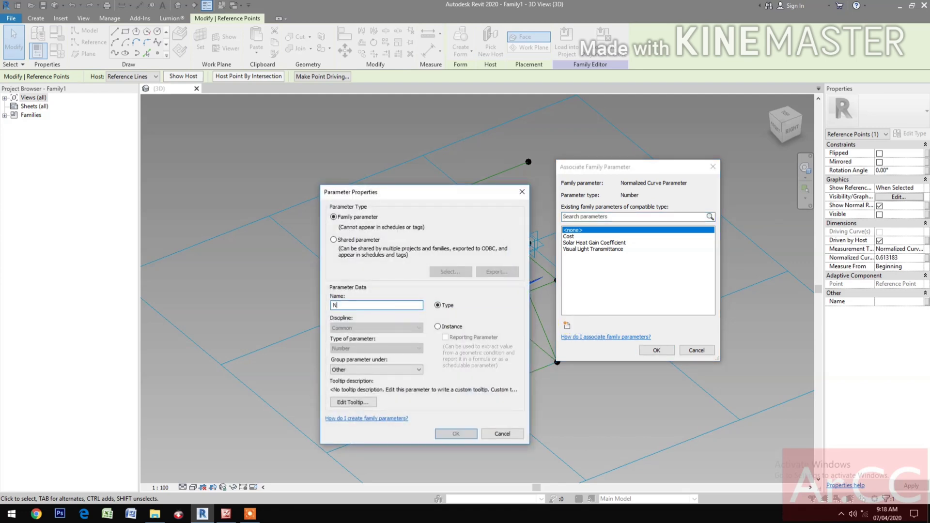
{"action": "type", "text": "CP1"}
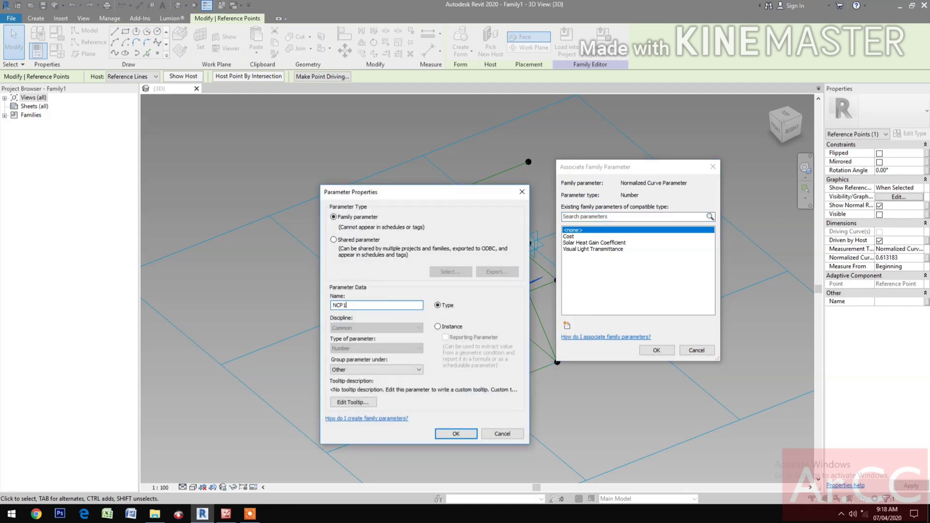
{"action": "left_click", "coordinate": [443, 435]}
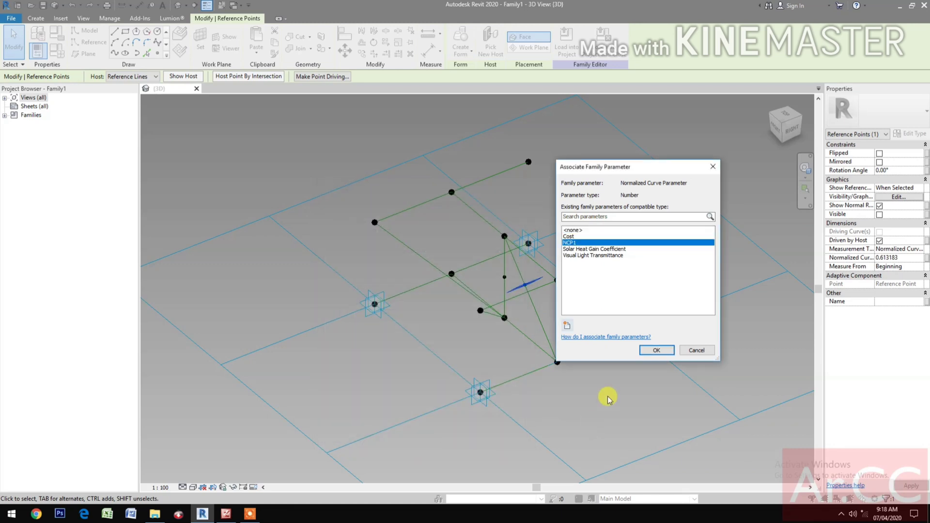
{"action": "left_click", "coordinate": [655, 350]}
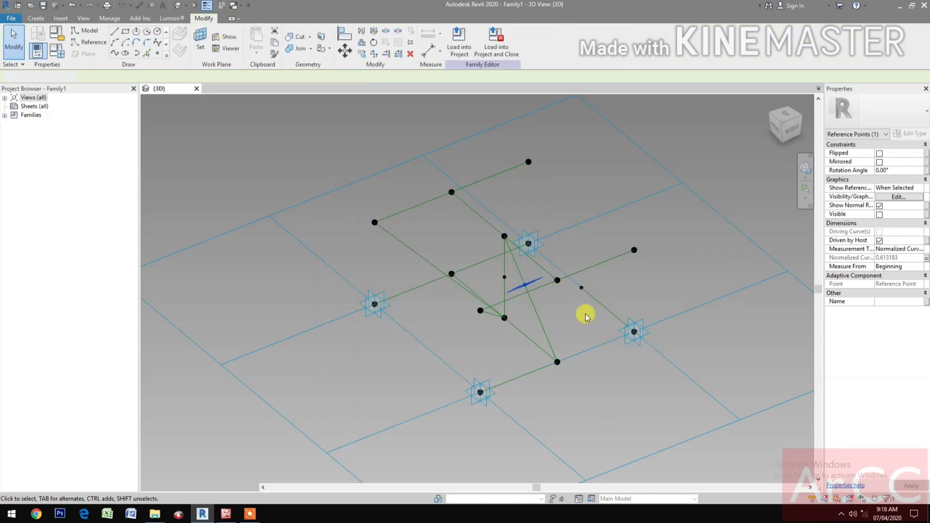
{"action": "key", "text": "Escape"}
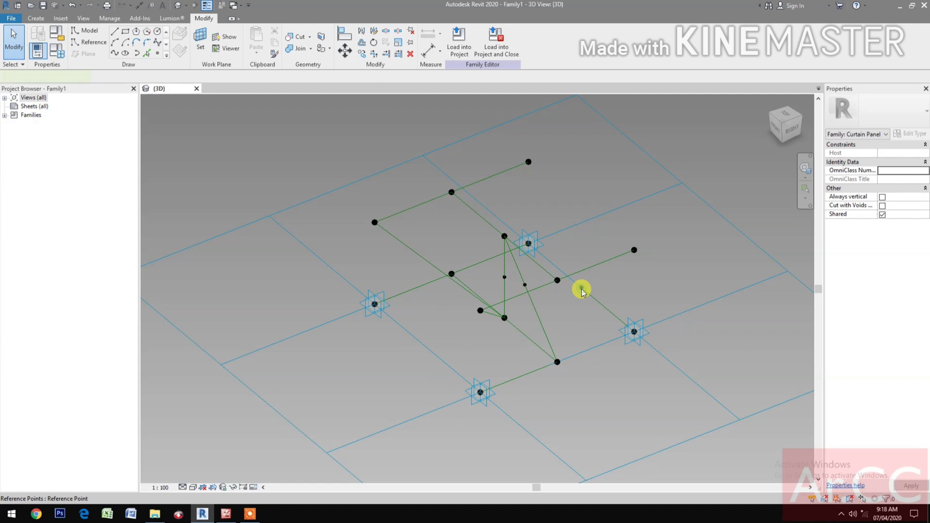
Drive the second hosted point's Normalized Curve Parameter with a new family parameter NCP2
{"action": "left_click", "coordinate": [582, 290]}
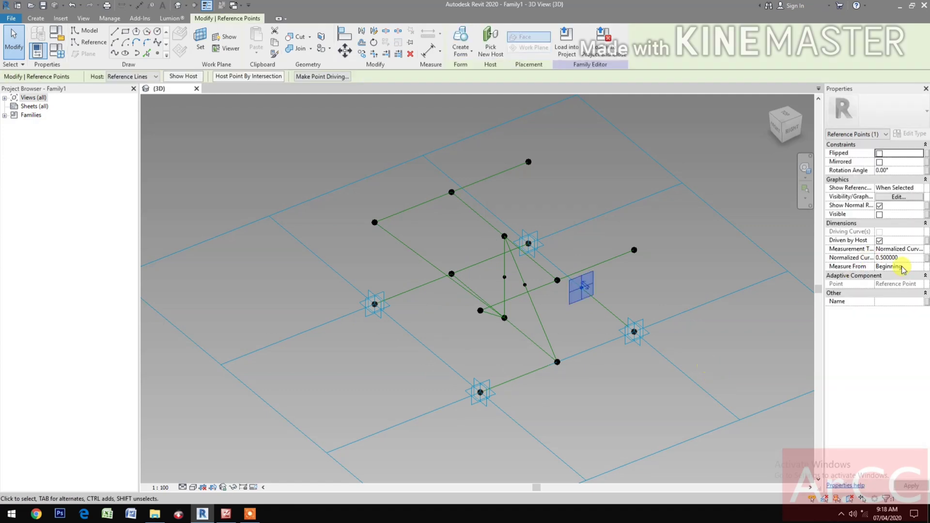
{"action": "left_click", "coordinate": [927, 258]}
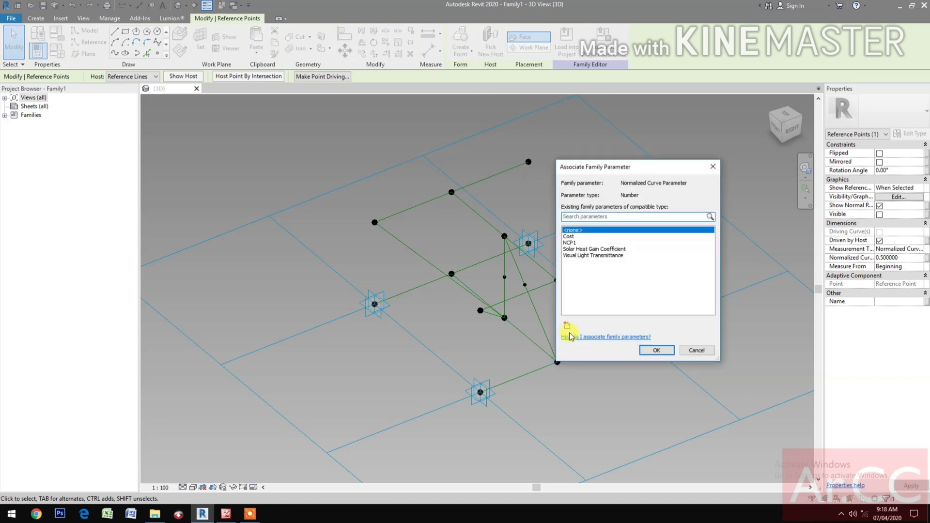
{"action": "left_click", "coordinate": [568, 325]}
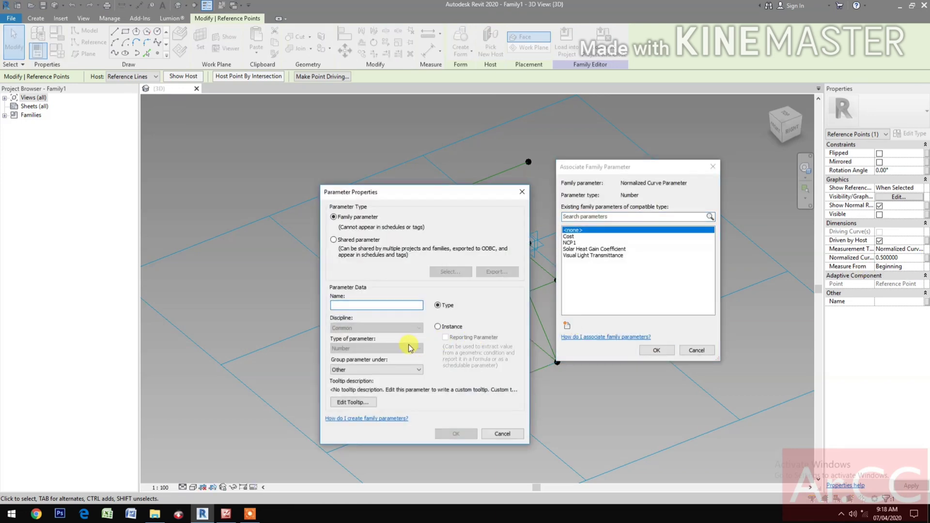
{"action": "type", "text": "NCP2"}
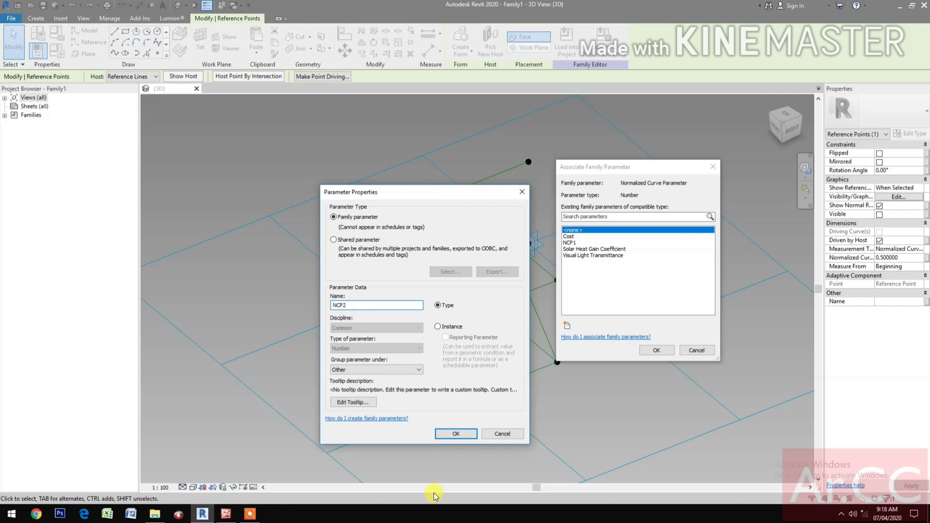
{"action": "left_click", "coordinate": [454, 433]}
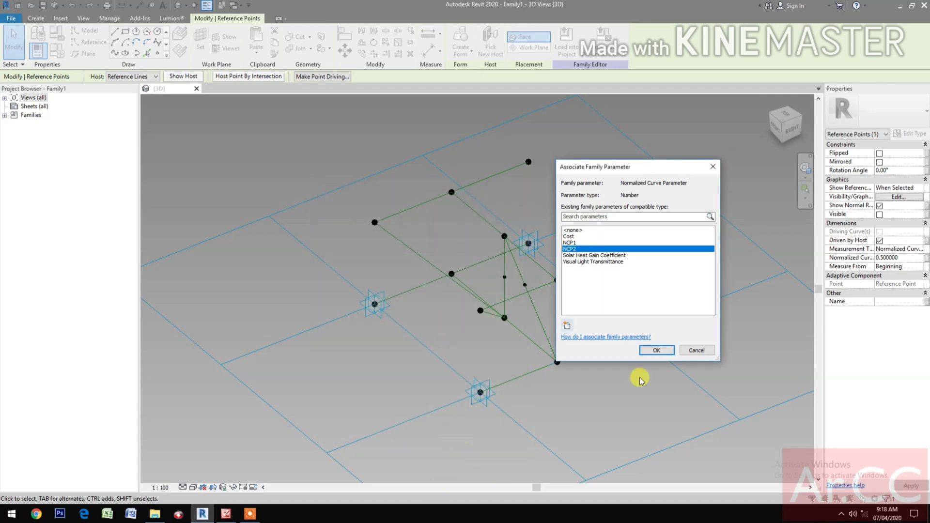
{"action": "left_click", "coordinate": [663, 353]}
{"action": "left_click", "coordinate": [596, 407]}
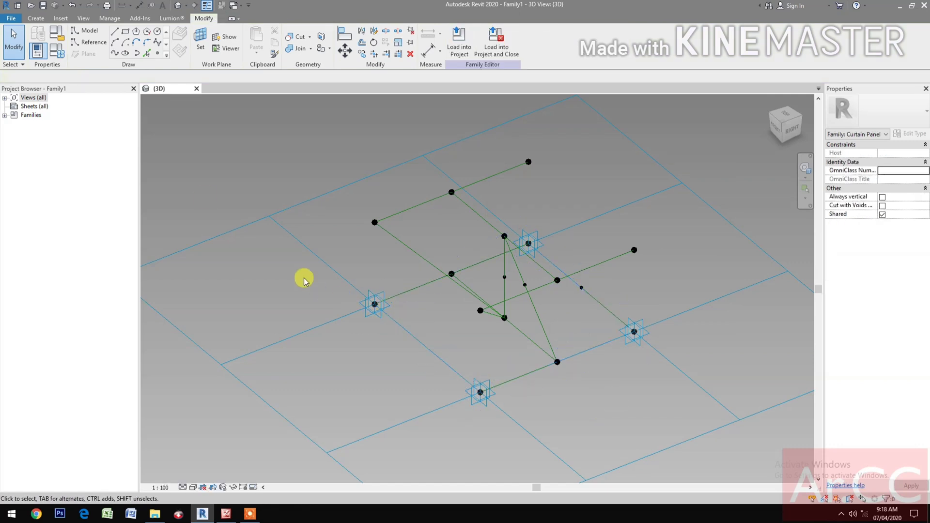
Create a new family from the Metric Generic Model Adaptive.rft template
{"action": "left_click", "coordinate": [12, 19]}
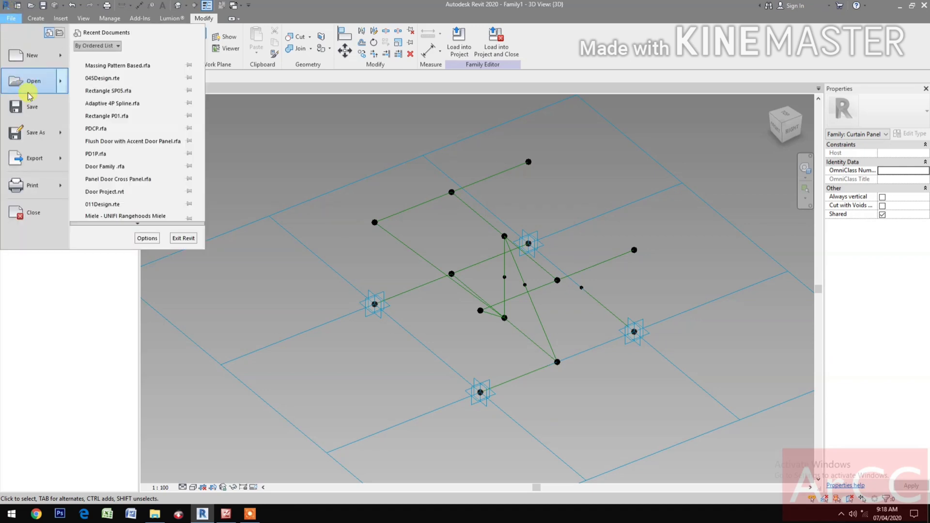
{"action": "mouse_move", "coordinate": [27, 57]}
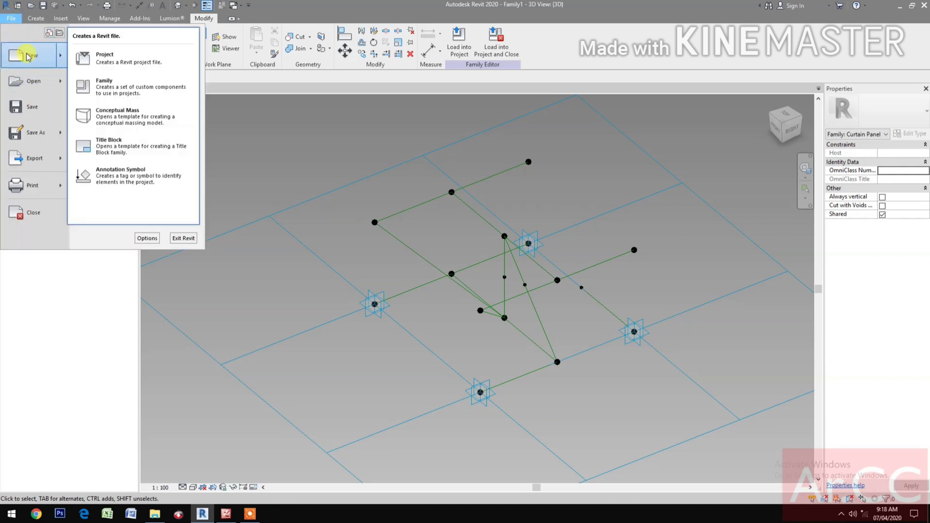
{"action": "left_click", "coordinate": [130, 94]}
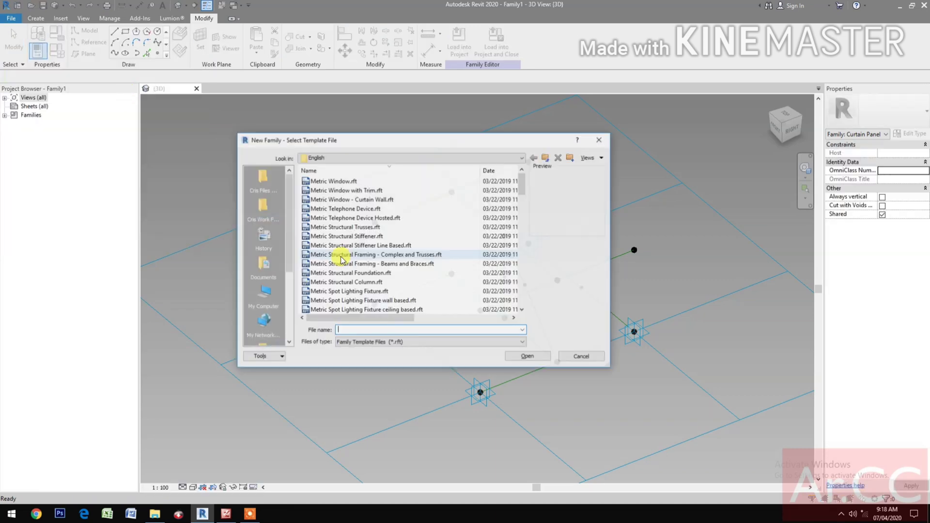
{"action": "scroll", "coordinate": [342, 280], "scroll_direction": "down", "scroll_amount": 12}
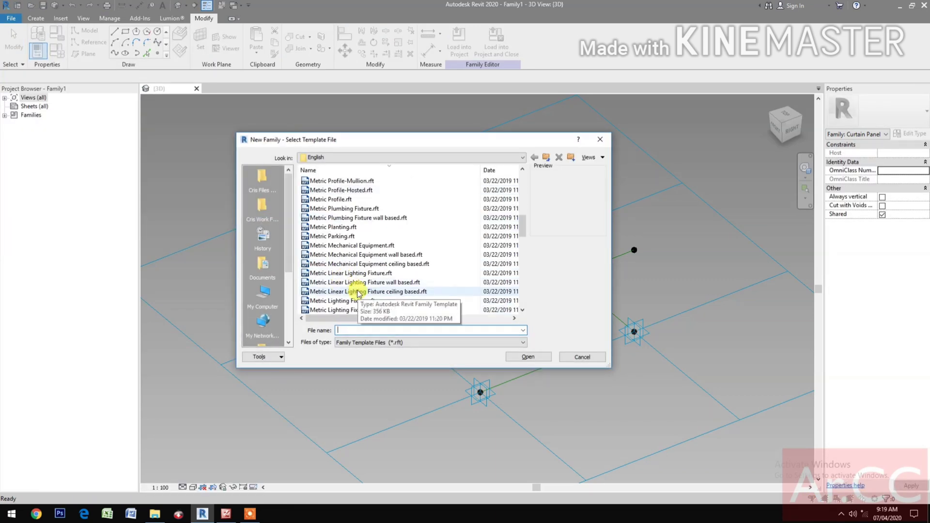
{"action": "left_click", "coordinate": [353, 273]}
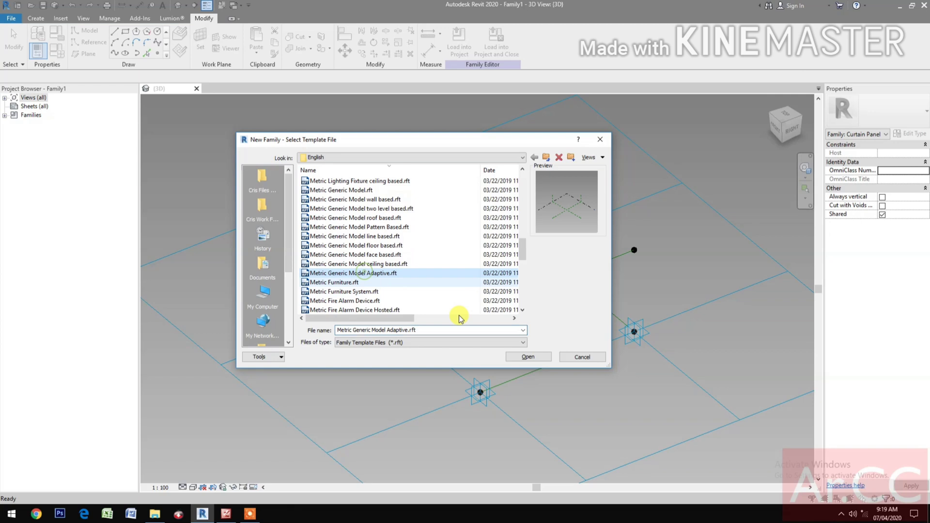
{"action": "left_click", "coordinate": [527, 358]}
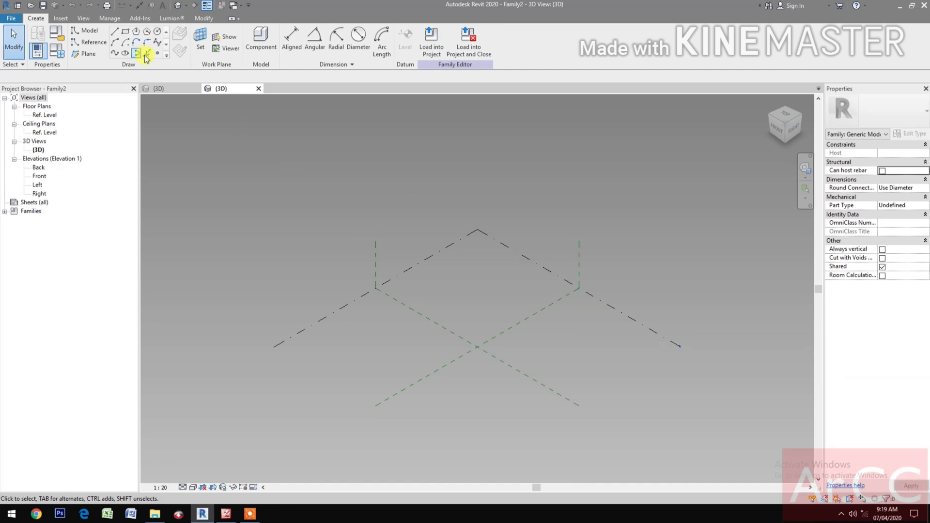
Place four reference points around the plane intersection on the reference level
{"action": "left_click", "coordinate": [157, 53]}
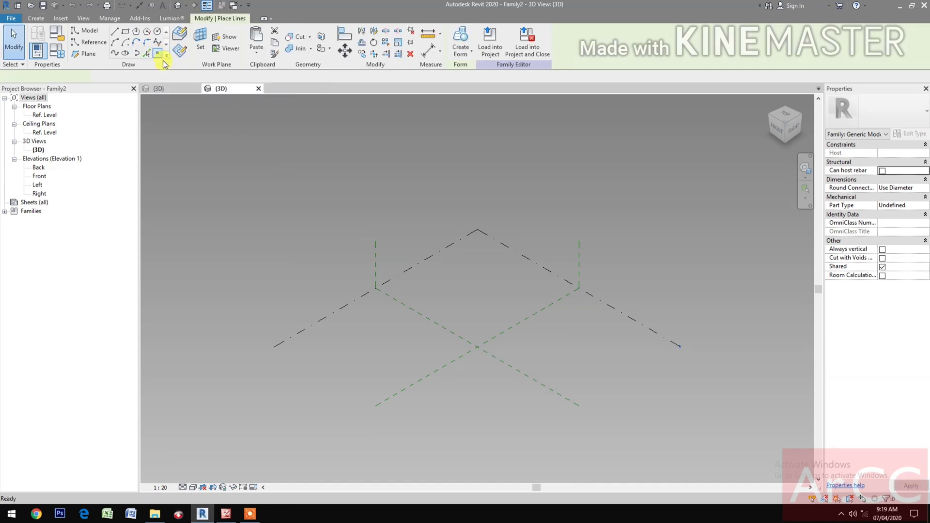
{"action": "scroll", "coordinate": [463, 344], "scroll_direction": "up", "scroll_amount": 3}
{"action": "scroll", "coordinate": [467, 347], "scroll_direction": "up", "scroll_amount": 1}
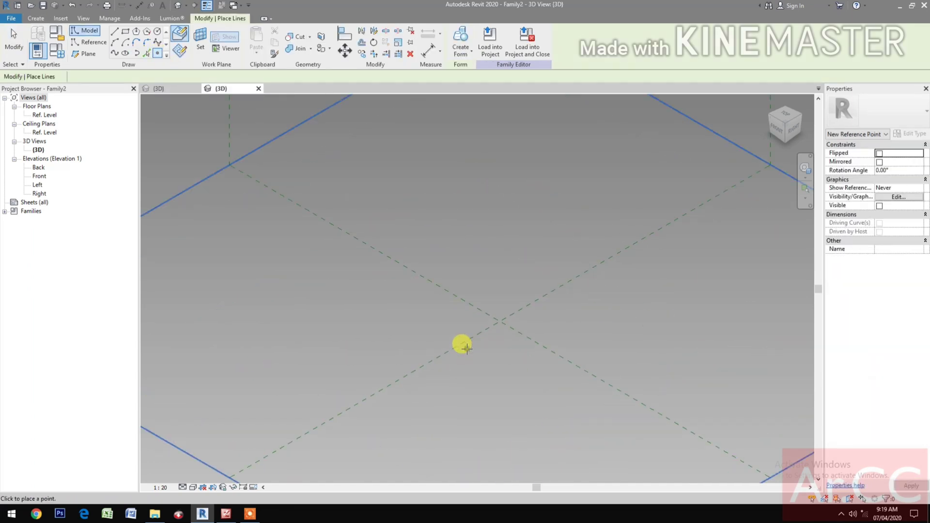
{"action": "left_click", "coordinate": [438, 325]}
{"action": "left_click", "coordinate": [422, 310]}
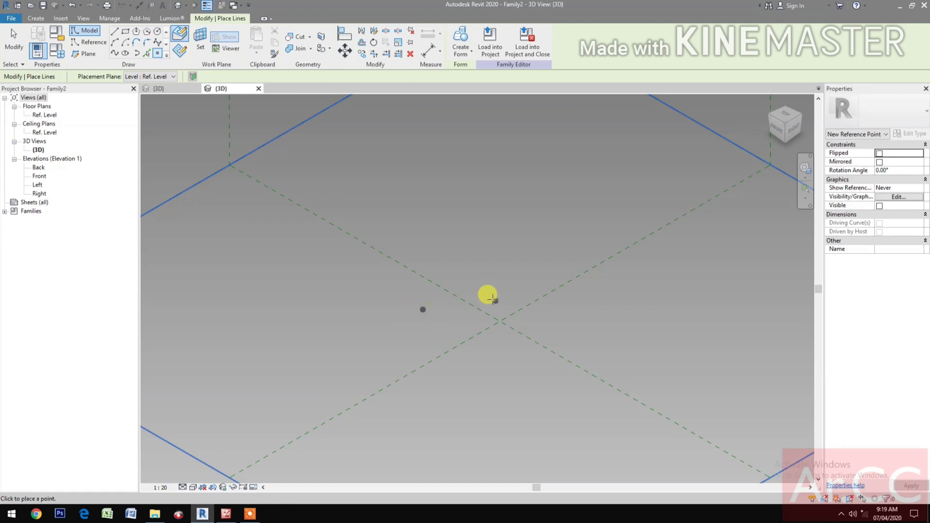
{"action": "left_click", "coordinate": [486, 296]}
{"action": "left_click", "coordinate": [495, 361]}
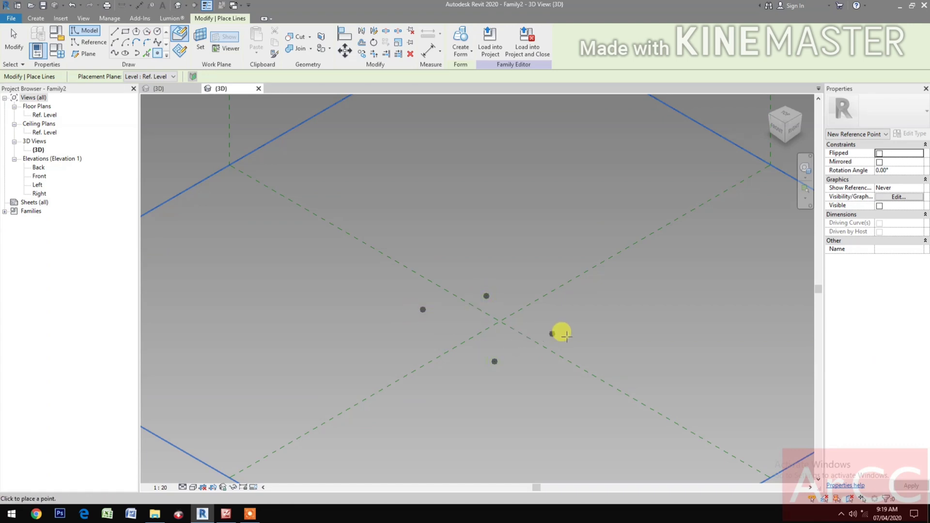
{"action": "left_click", "coordinate": [567, 336]}
{"action": "key", "text": "Escape"}
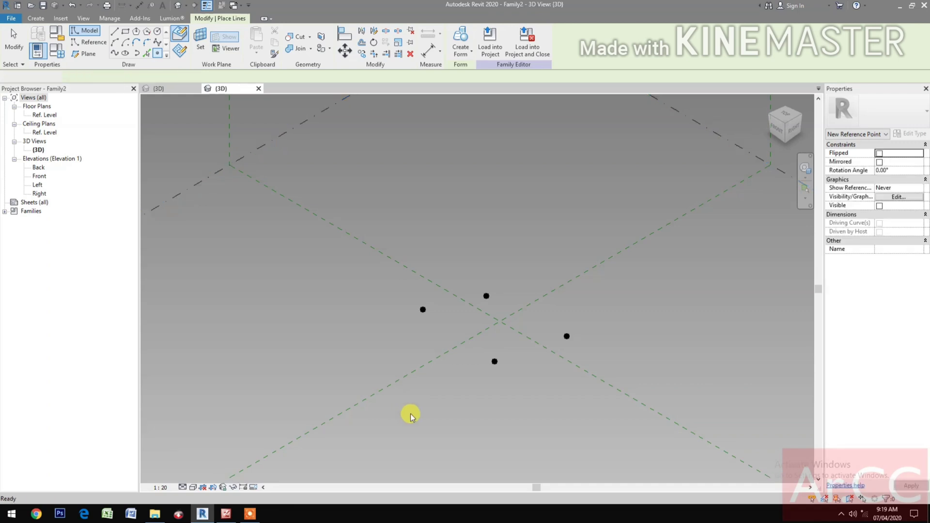
Make the four points adaptive and run a spline through them
{"action": "left_click_drag", "start_coordinate": [387, 439], "coordinate": [610, 254]}
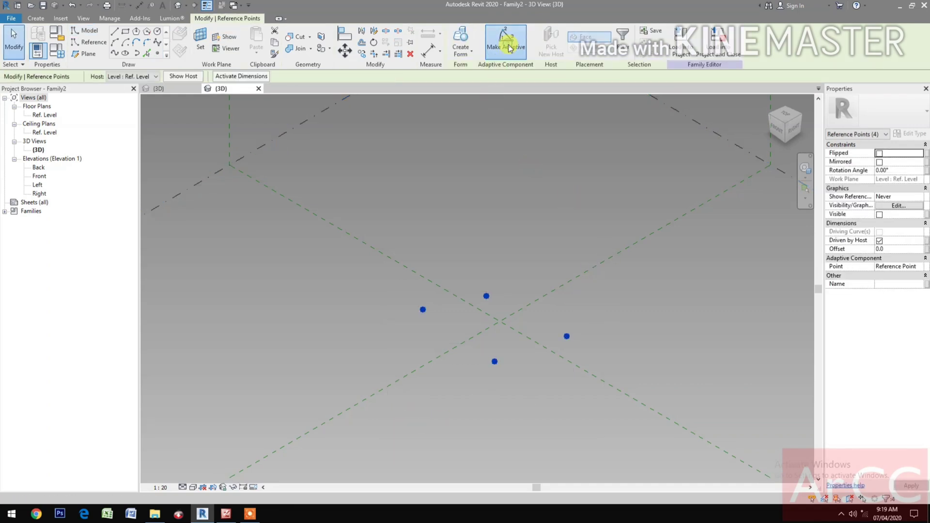
{"action": "key", "text": "m"}
{"action": "key", "text": "a"}
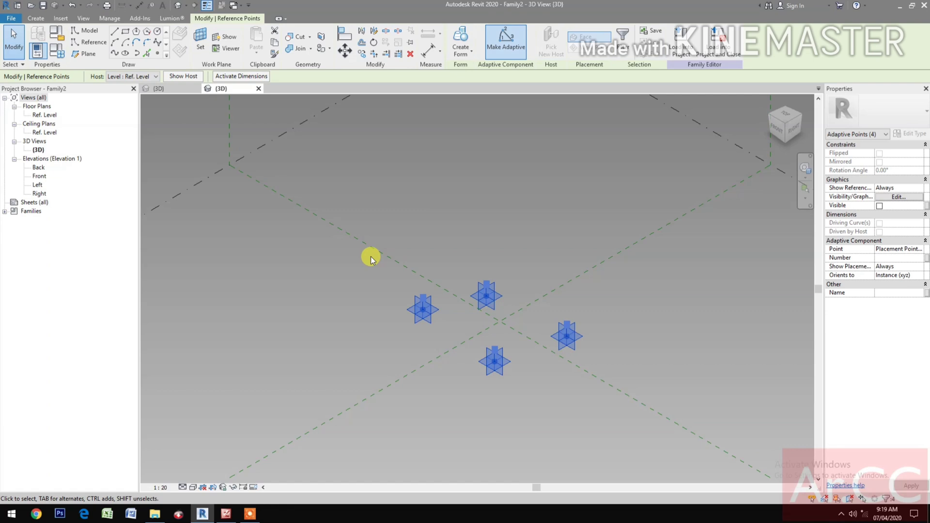
{"action": "left_click", "coordinate": [116, 54]}
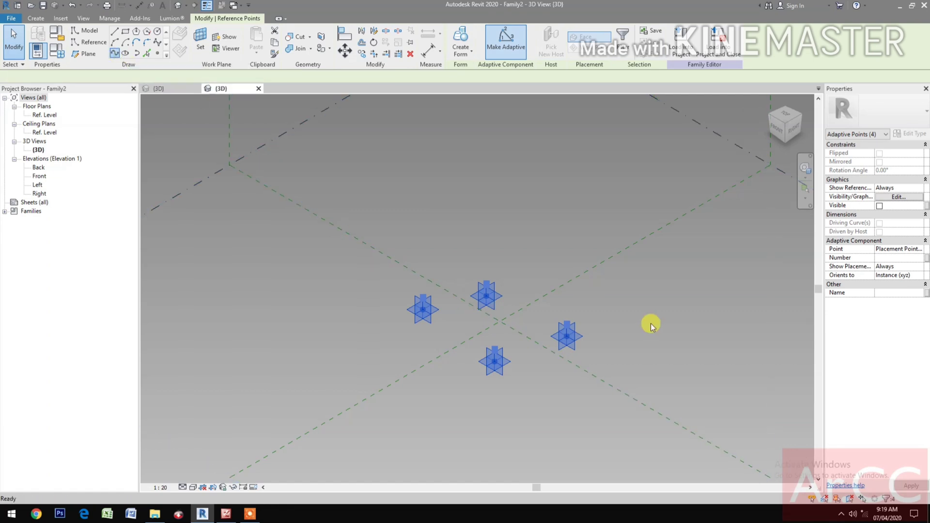
{"action": "left_click", "coordinate": [751, 279]}
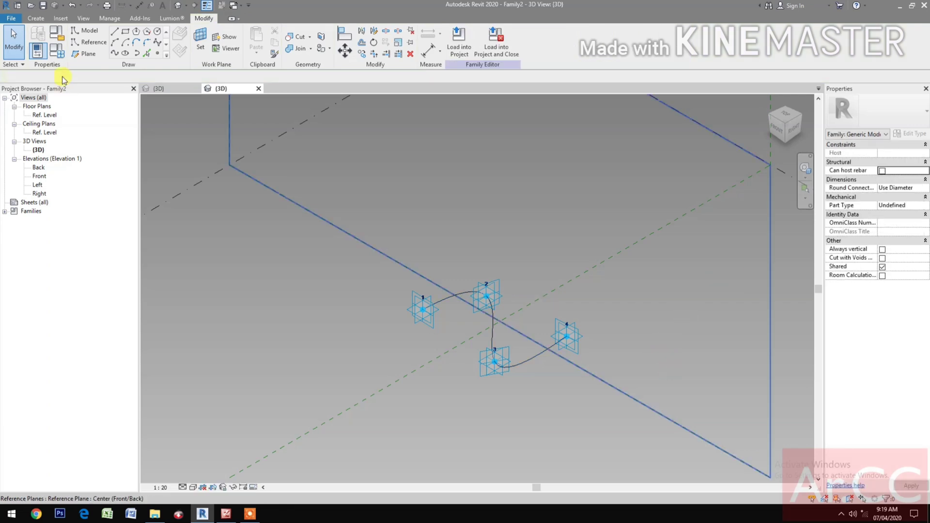
Save the family to the Desktop as Adaptive 4P Spline.rfa, replacing the existing file
{"action": "left_click", "coordinate": [44, 6]}
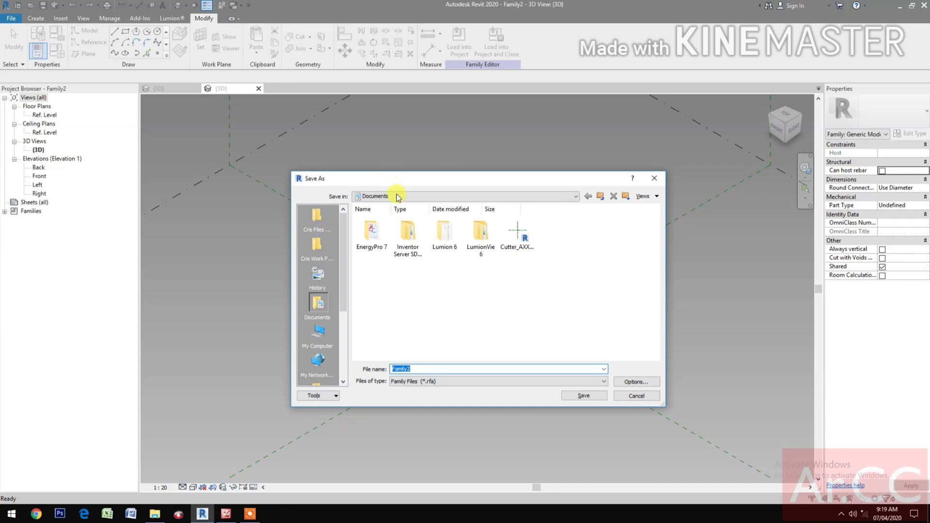
{"action": "left_click", "coordinate": [396, 195]}
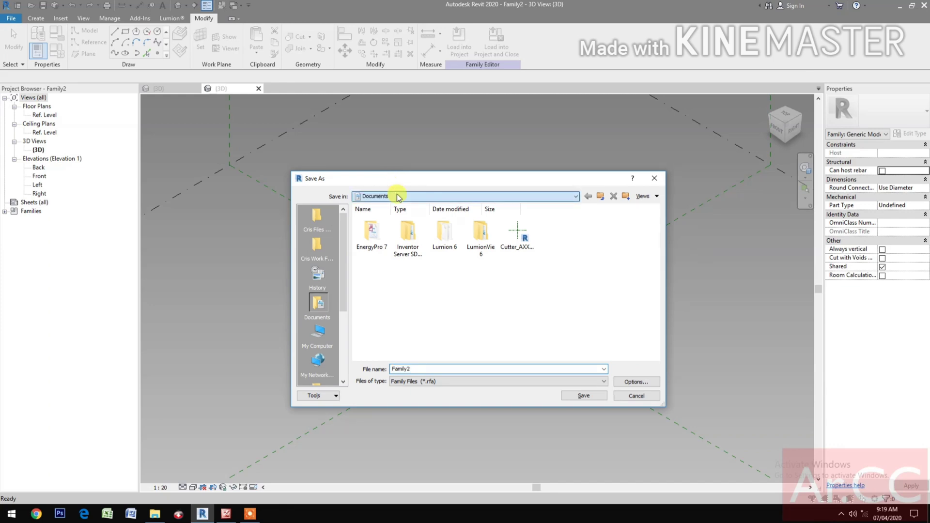
{"action": "left_click", "coordinate": [397, 196]}
{"action": "left_click", "coordinate": [388, 206]}
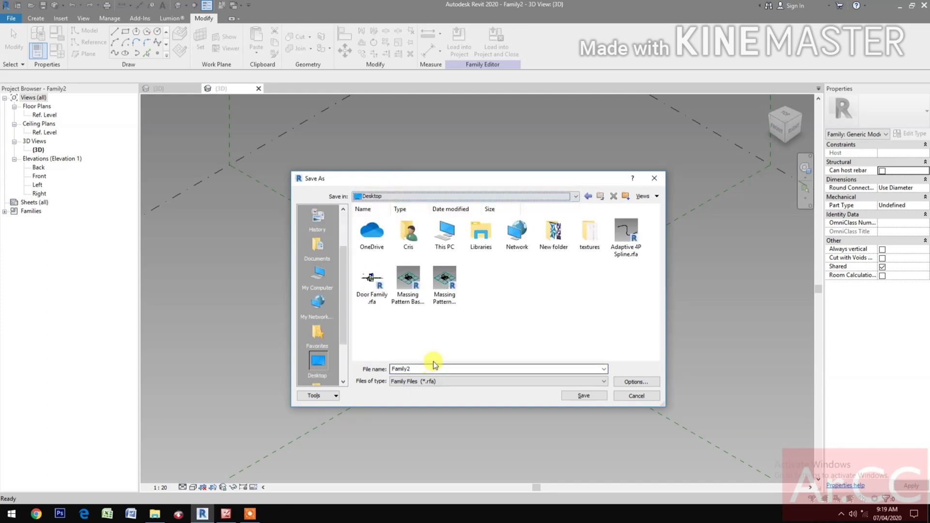
{"action": "left_click", "coordinate": [435, 368]}
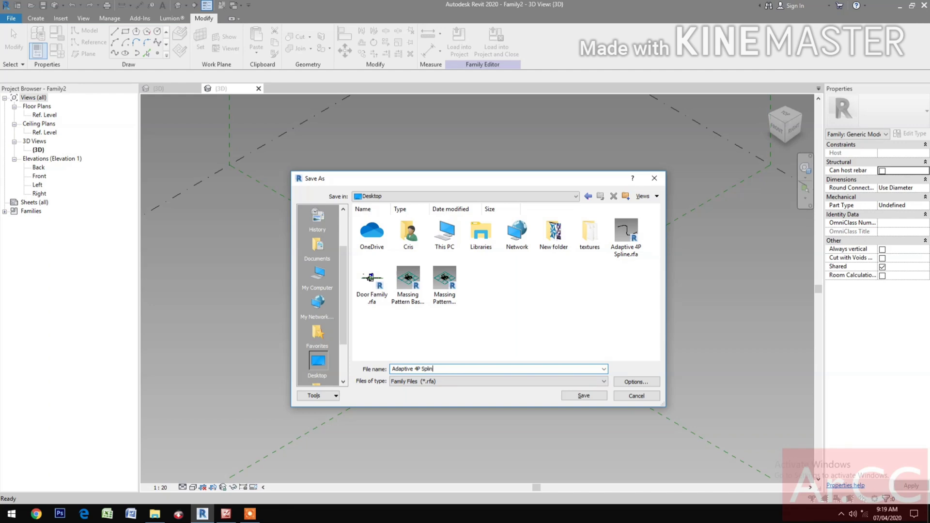
{"action": "left_click", "coordinate": [585, 397]}
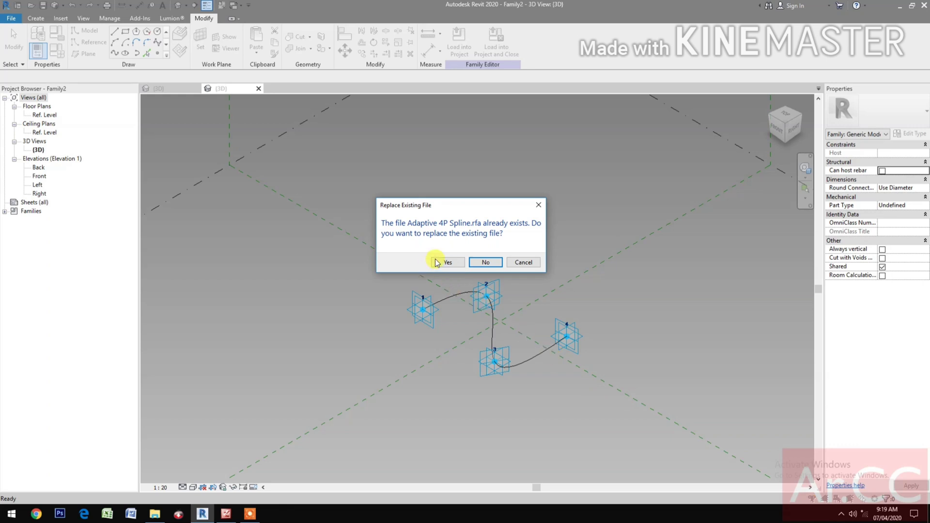
{"action": "left_click", "coordinate": [448, 264]}
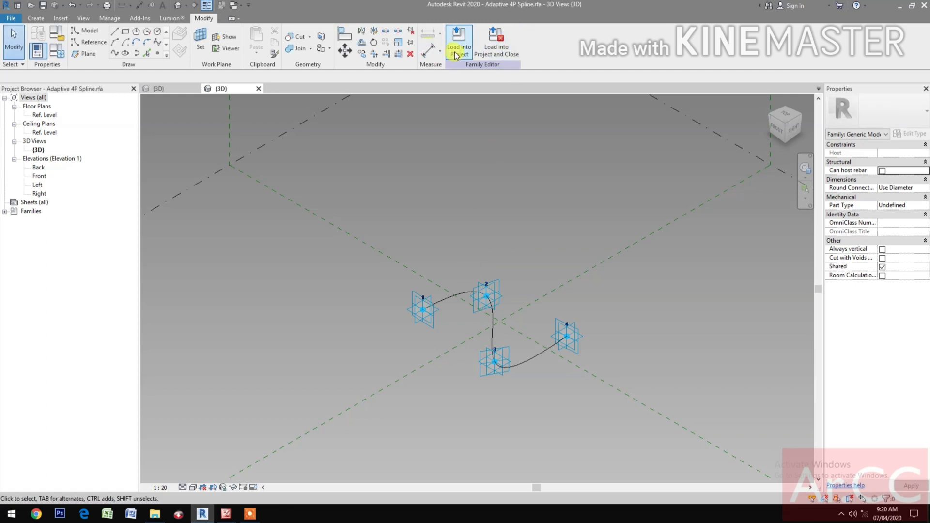
Load Adaptive 4P Spline into the curtain panel family without placing an instance
{"action": "left_click", "coordinate": [497, 50]}
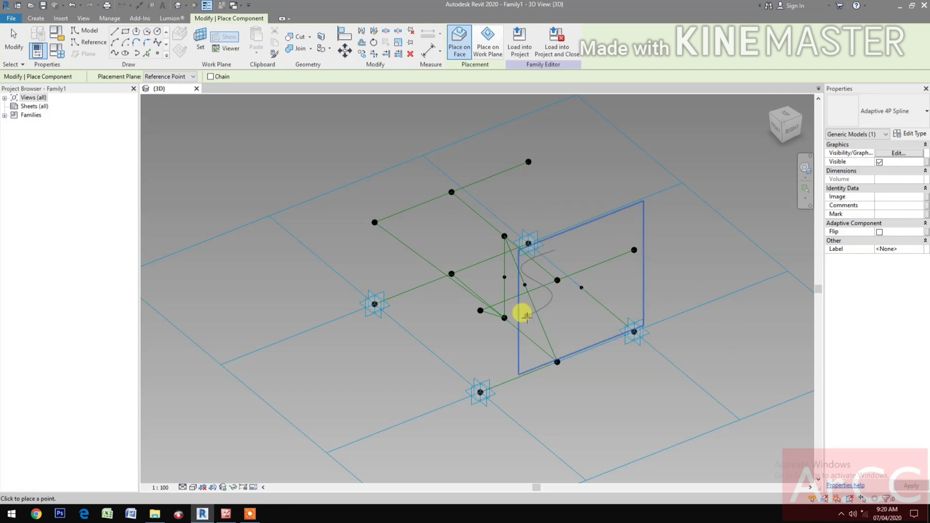
{"action": "key", "text": "Escape"}
{"action": "key", "text": "Escape"}
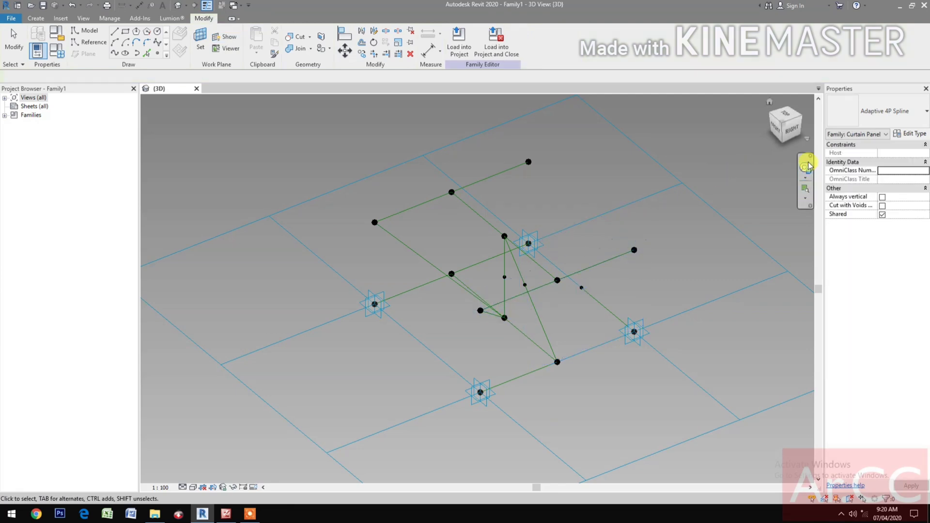
{"action": "left_click", "coordinate": [806, 167]}
{"action": "mouse_move", "coordinate": [566, 243]}
{"action": "left_mouse_down"}
{"action": "mouse_move", "coordinate": [591, 259]}
{"action": "mouse_move", "coordinate": [640, 266]}
{"action": "mouse_move", "coordinate": [634, 254]}
{"action": "mouse_move", "coordinate": [496, 233]}
{"action": "mouse_move", "coordinate": [616, 249]}
{"action": "mouse_move", "coordinate": [641, 235]}
{"action": "mouse_move", "coordinate": [598, 249]}
{"action": "mouse_move", "coordinate": [555, 244]}
{"action": "left_mouse_up"}
{"action": "left_click_drag", "start_coordinate": [450, 286], "coordinate": [409, 281]}
{"action": "key", "text": "Escape"}
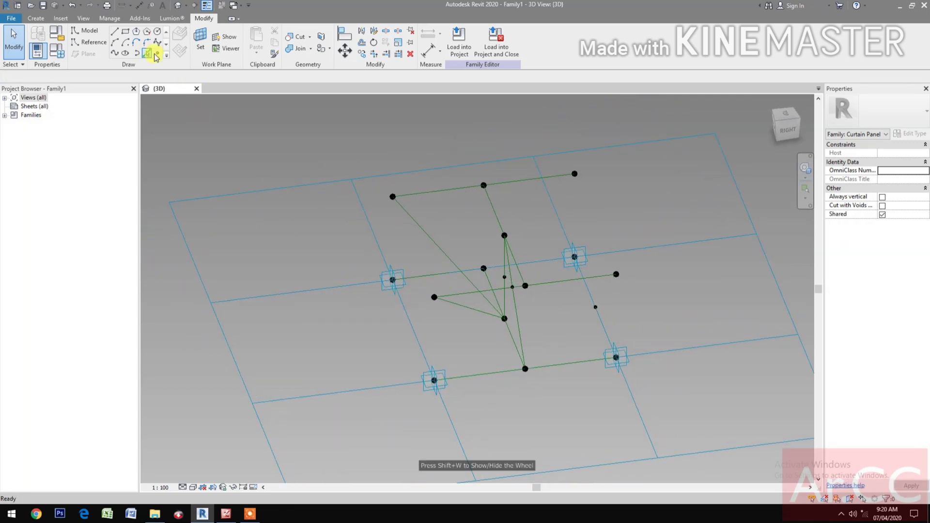
{"action": "key", "text": "l"}
{"action": "key", "text": "i"}
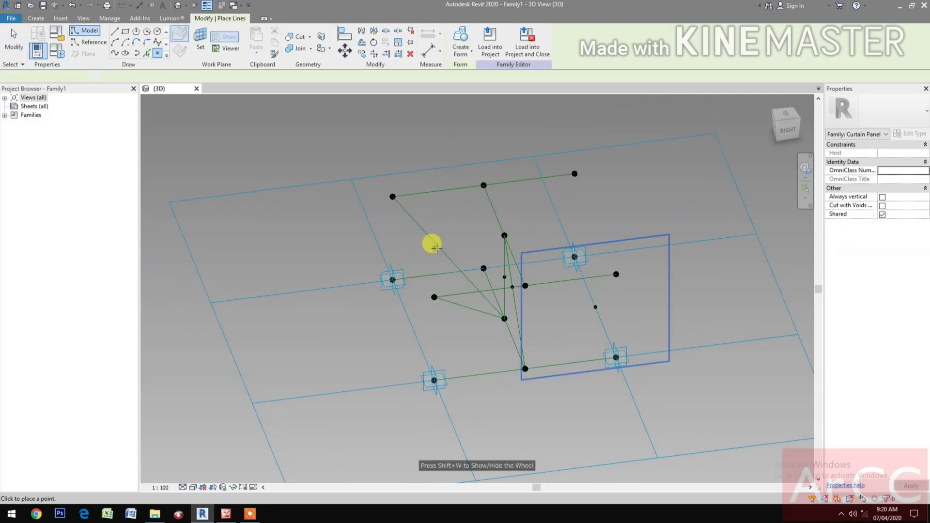
Place two reference points at line midpoints and orbit around the panel rig
{"action": "left_click", "coordinate": [445, 255]}
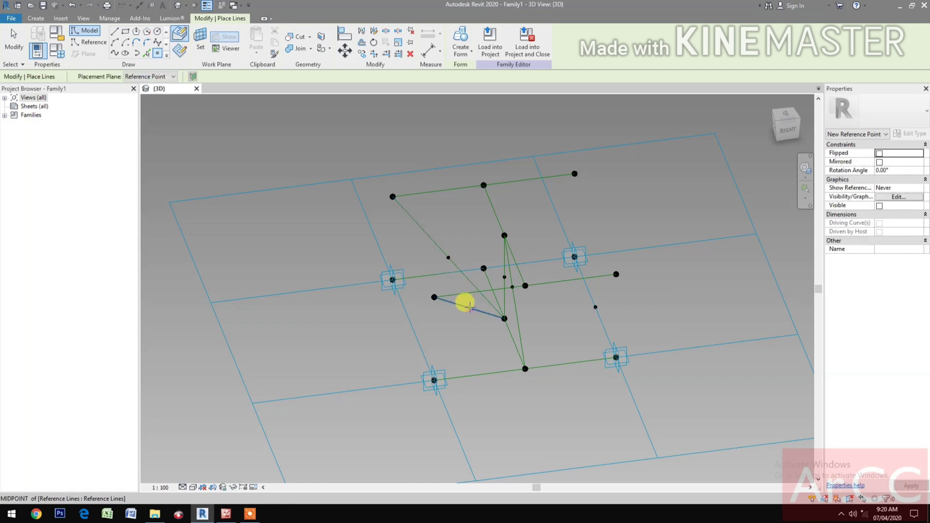
{"action": "left_click", "coordinate": [469, 307]}
{"action": "key", "text": "Escape"}
{"action": "key", "text": "Escape"}
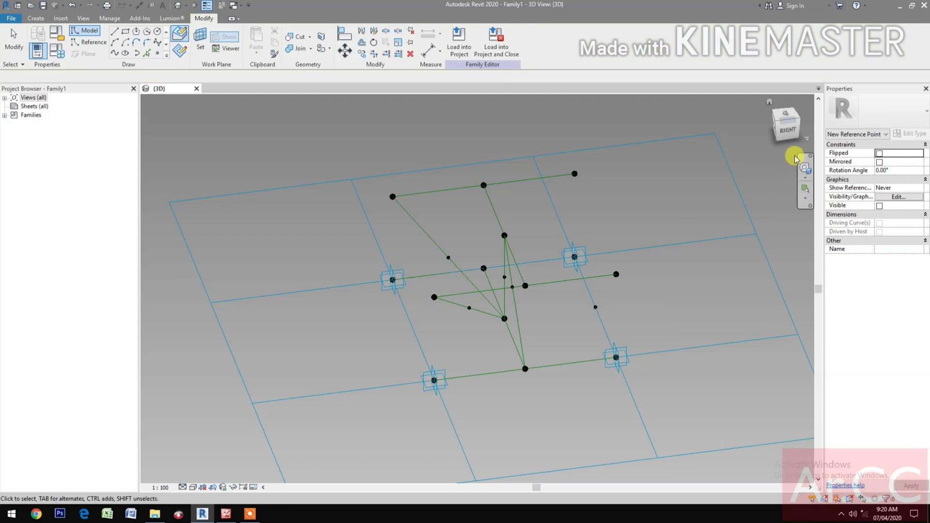
{"action": "left_click", "coordinate": [804, 167]}
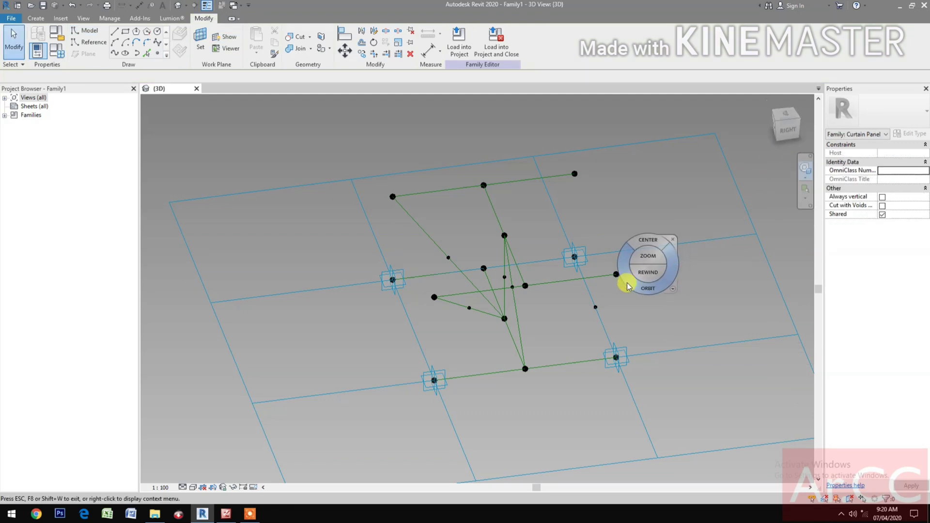
{"action": "mouse_move", "coordinate": [628, 286]}
{"action": "left_mouse_down"}
{"action": "mouse_move", "coordinate": [655, 293]}
{"action": "mouse_move", "coordinate": [713, 280]}
{"action": "mouse_move", "coordinate": [740, 300]}
{"action": "left_mouse_up"}
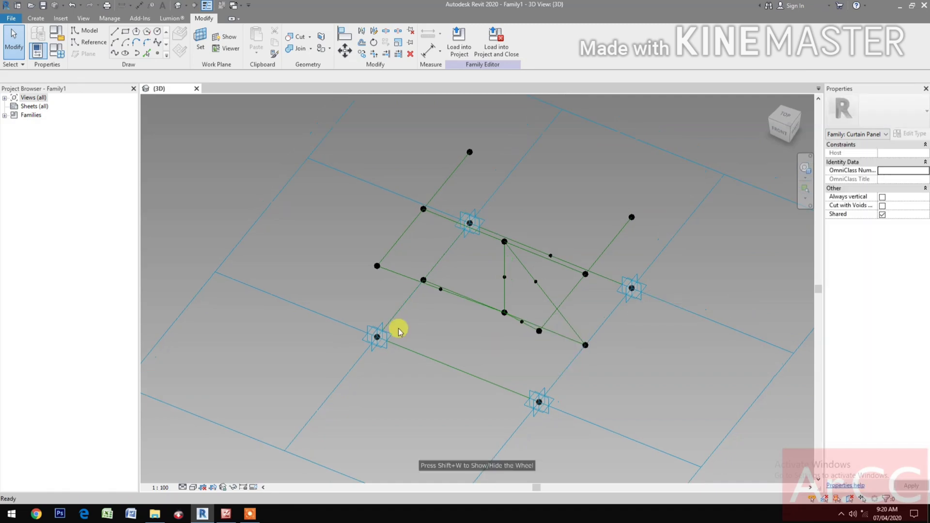
Place the first Adaptive 4P Spline curve from the left placement point through three reference points
{"action": "left_click", "coordinate": [5, 115]}
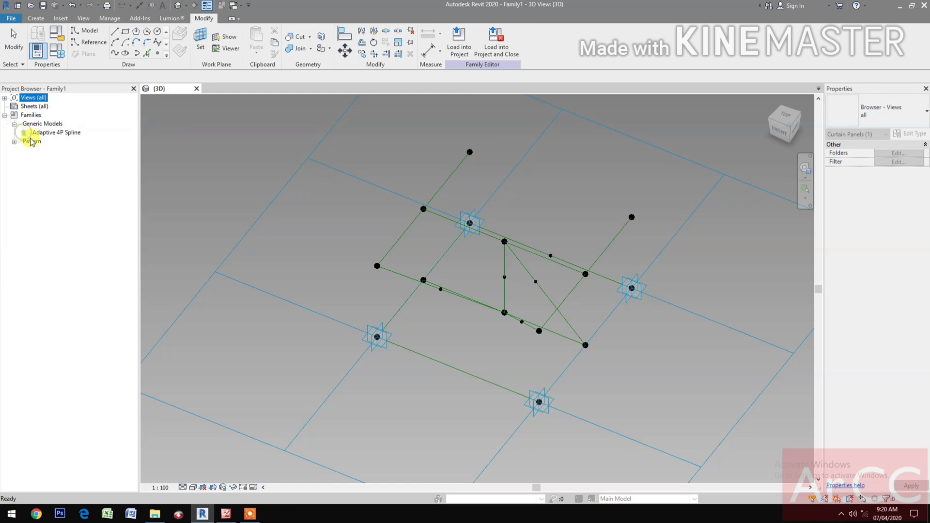
{"action": "left_click", "coordinate": [58, 143]}
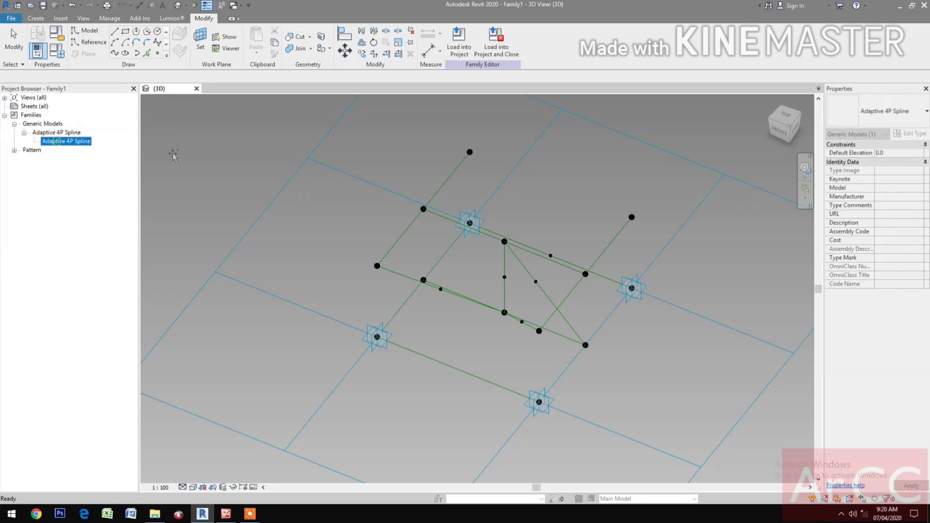
{"action": "left_click_drag", "start_coordinate": [252, 153], "coordinate": [253, 154]}
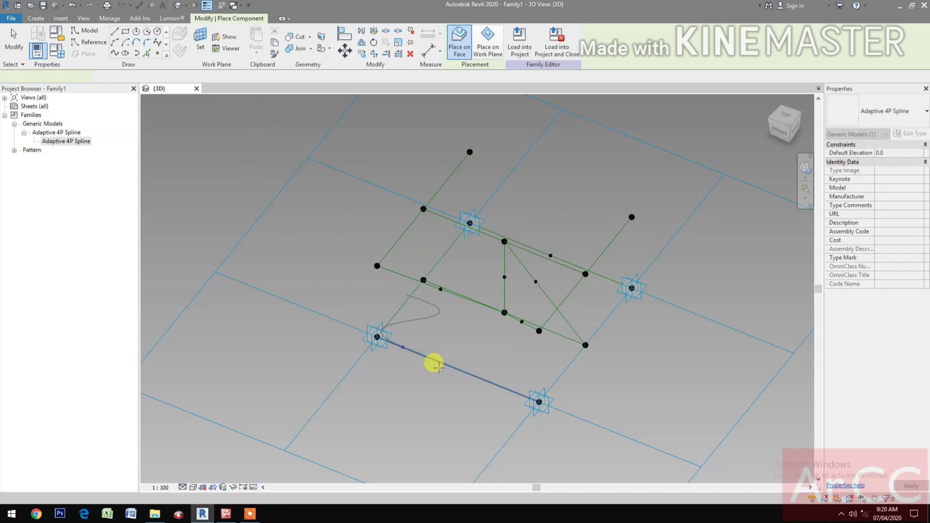
{"action": "left_click", "coordinate": [377, 335]}
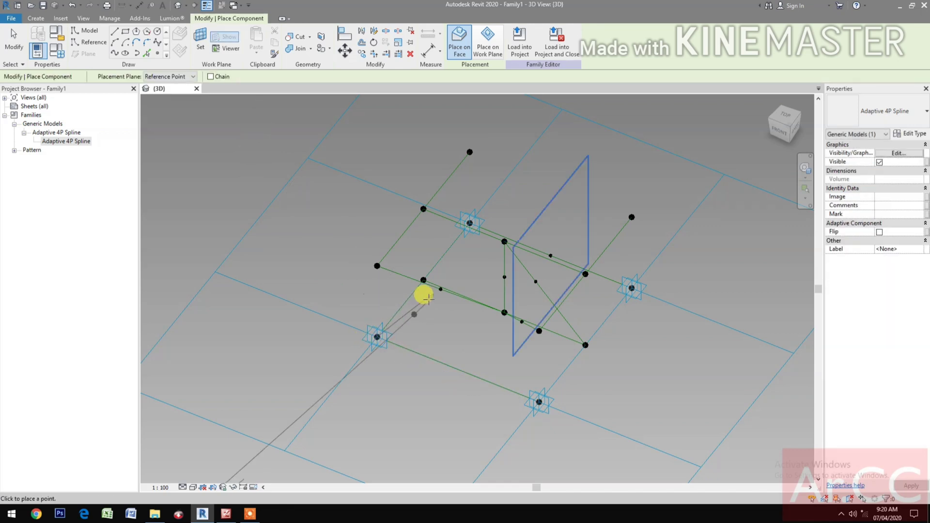
{"action": "left_click", "coordinate": [442, 288]}
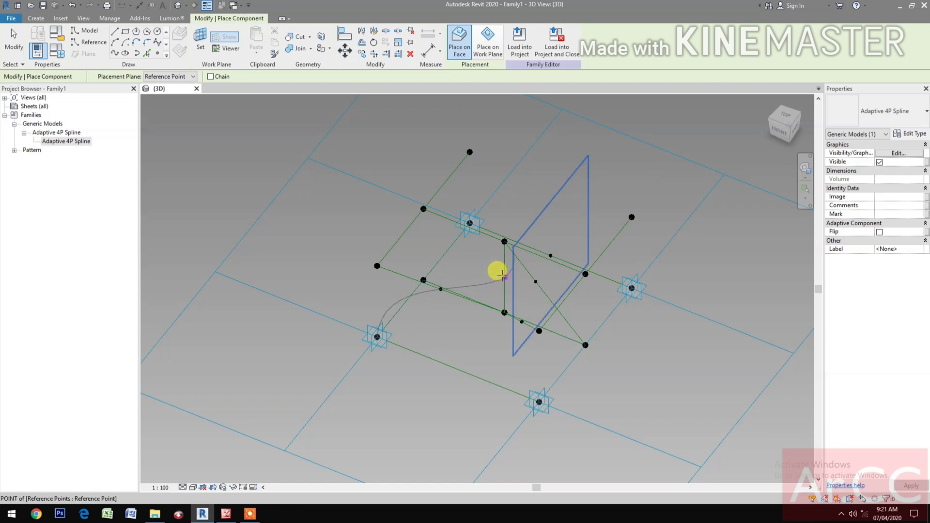
{"action": "left_click", "coordinate": [504, 277]}
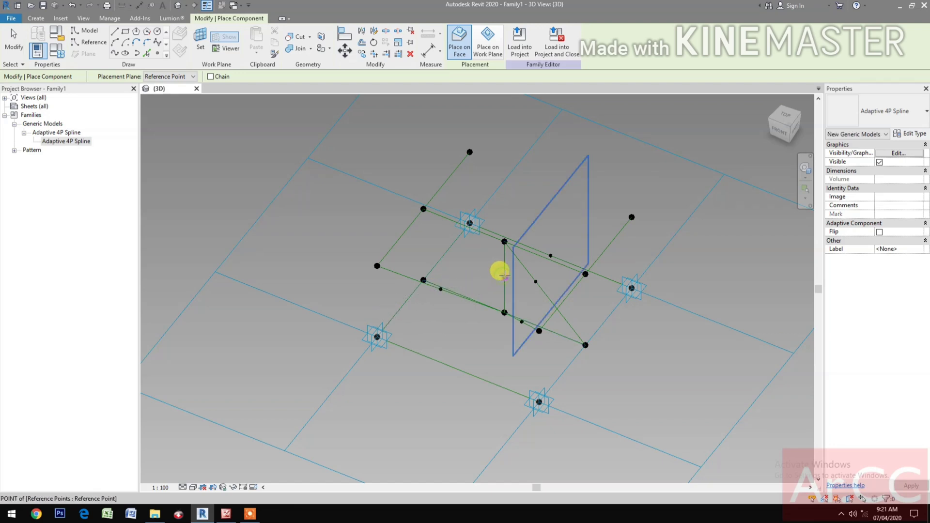
{"action": "left_click", "coordinate": [550, 256]}
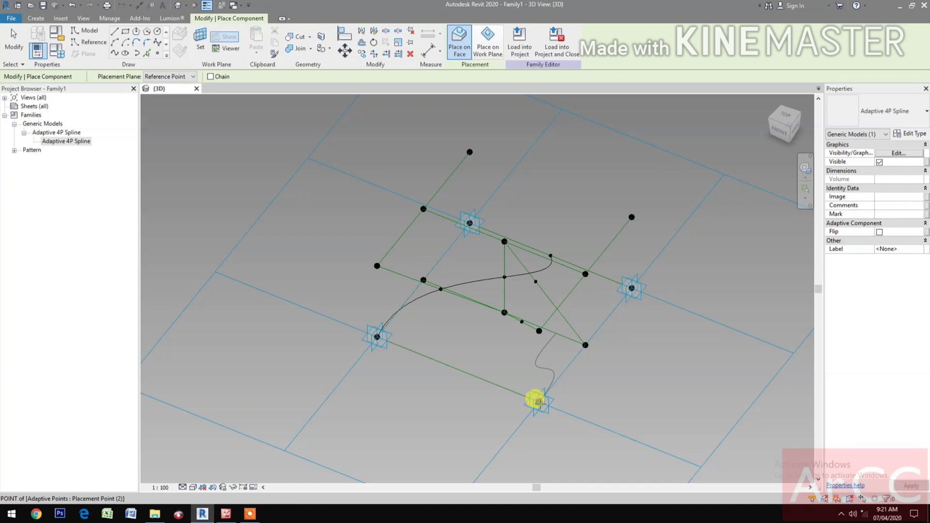
Place the second Adaptive 4P Spline curve starting at the bottom placement point
{"action": "left_click", "coordinate": [538, 400]}
{"action": "left_click", "coordinate": [521, 323]}
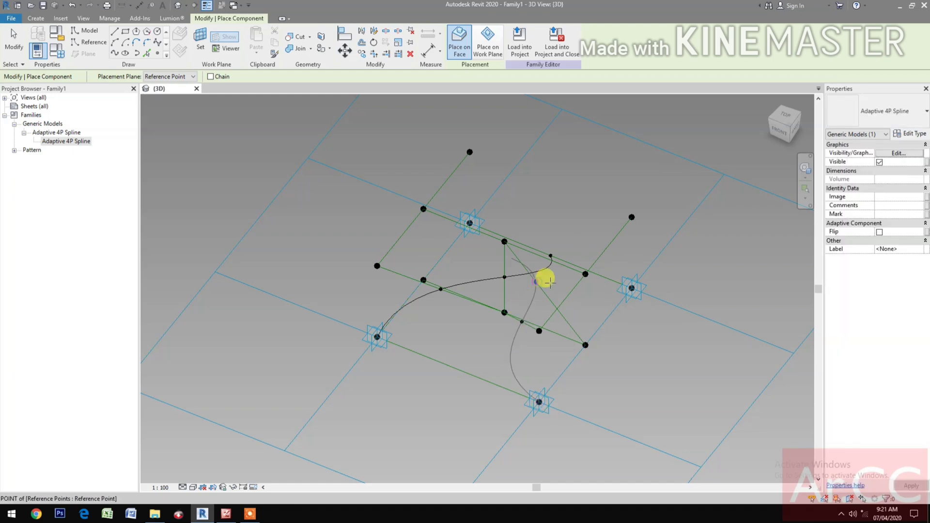
{"action": "left_click", "coordinate": [626, 299]}
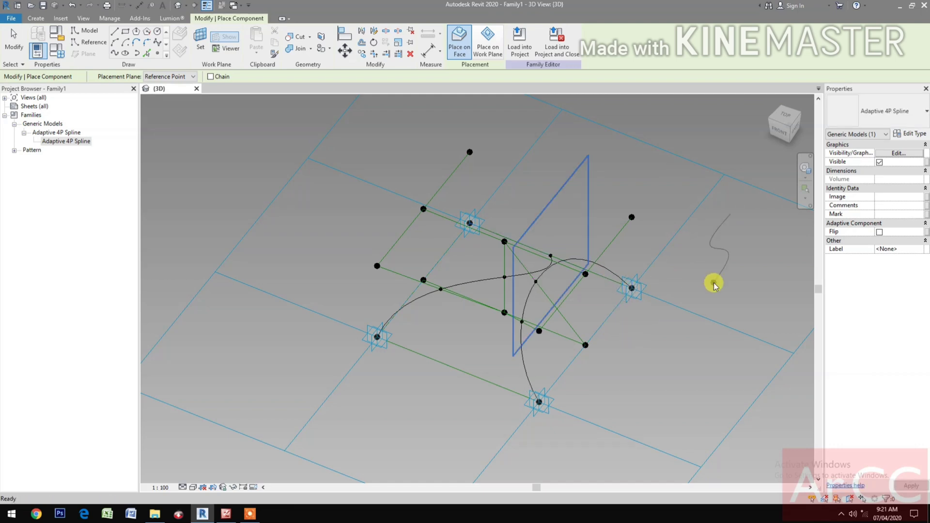
{"action": "key", "text": "Escape"}
{"action": "key", "text": "Escape"}
Create a form surface spanning the two spline curves
{"action": "left_click", "coordinate": [806, 169]}
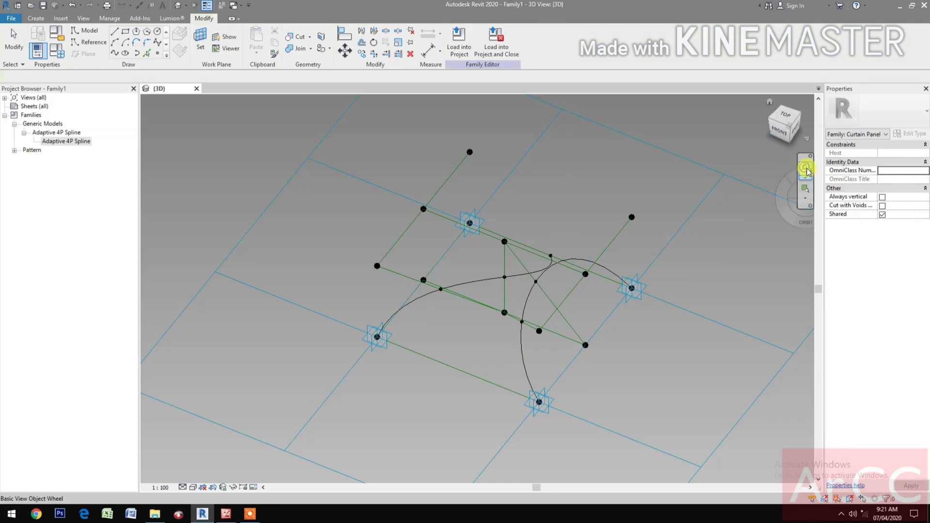
{"action": "left_click_drag", "start_coordinate": [601, 262], "coordinate": [624, 253]}
{"action": "key", "text": "Escape"}
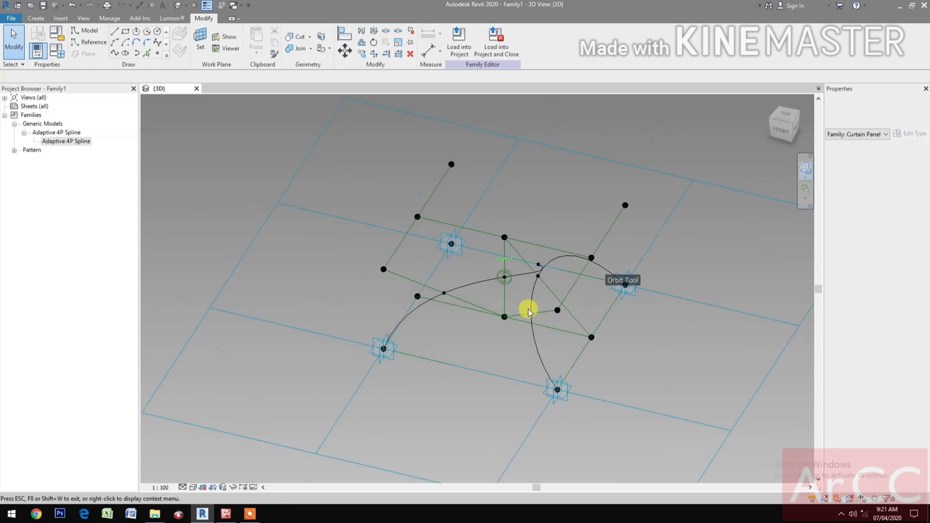
{"action": "left_click", "coordinate": [429, 304]}
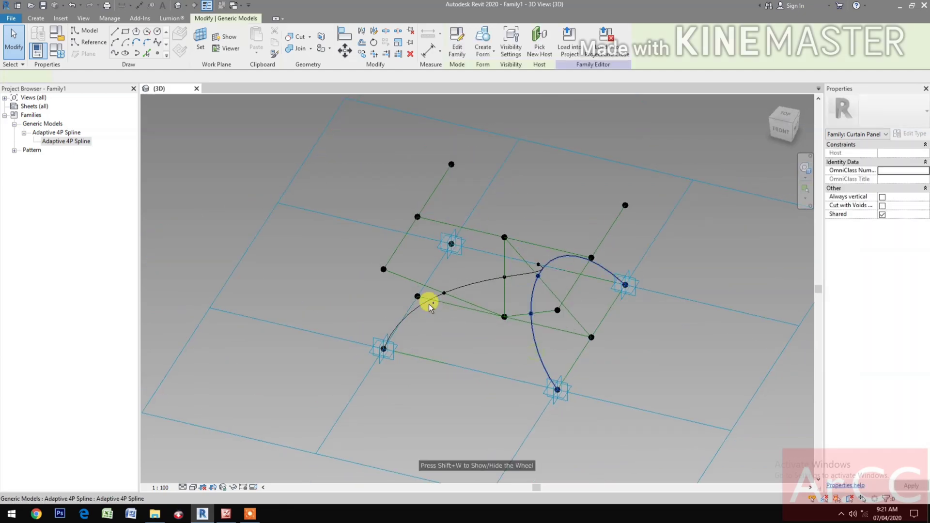
{"action": "left_click", "coordinate": [461, 369]}
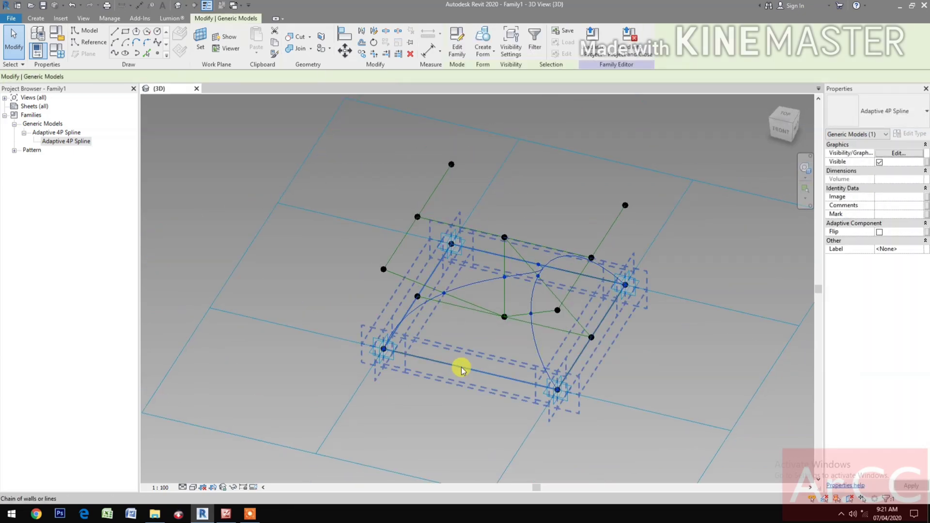
{"action": "left_click", "coordinate": [482, 46]}
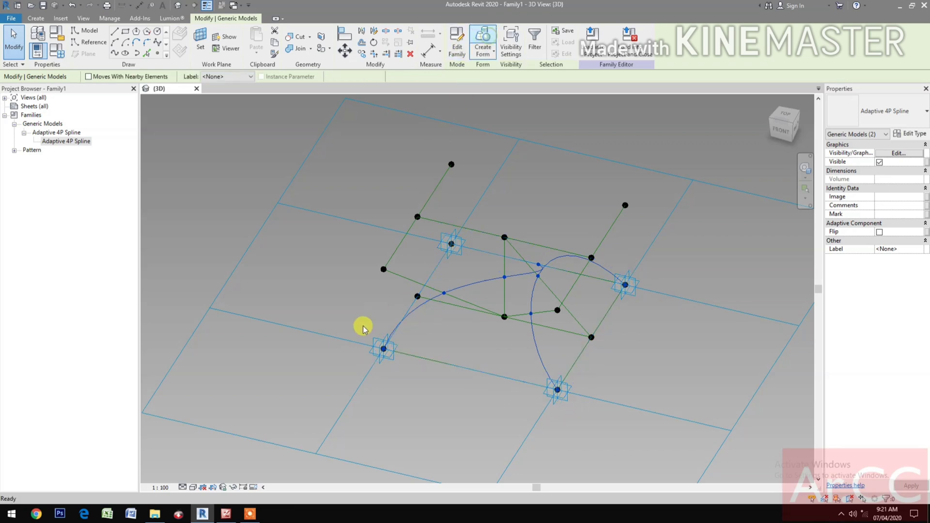
{"action": "left_click", "coordinate": [312, 364]}
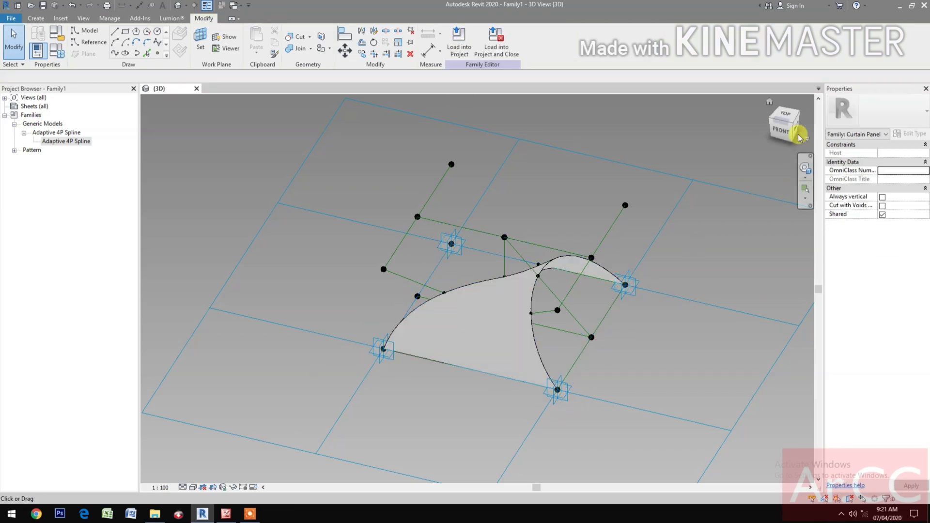
Open Family Types to show the NCP1 and NCP2 parameters
{"action": "left_click", "coordinate": [805, 169]}
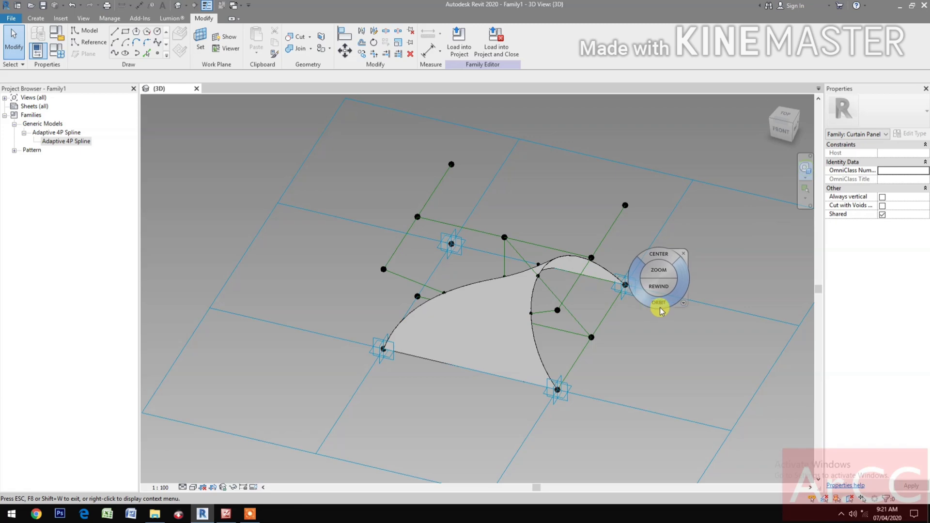
{"action": "mouse_move", "coordinate": [662, 307]}
{"action": "left_mouse_down"}
{"action": "mouse_move", "coordinate": [587, 330]}
{"action": "mouse_move", "coordinate": [408, 319]}
{"action": "mouse_move", "coordinate": [359, 284]}
{"action": "mouse_move", "coordinate": [428, 338]}
{"action": "mouse_move", "coordinate": [622, 353]}
{"action": "mouse_move", "coordinate": [678, 313]}
{"action": "left_mouse_up"}
{"action": "key", "text": "Escape"}
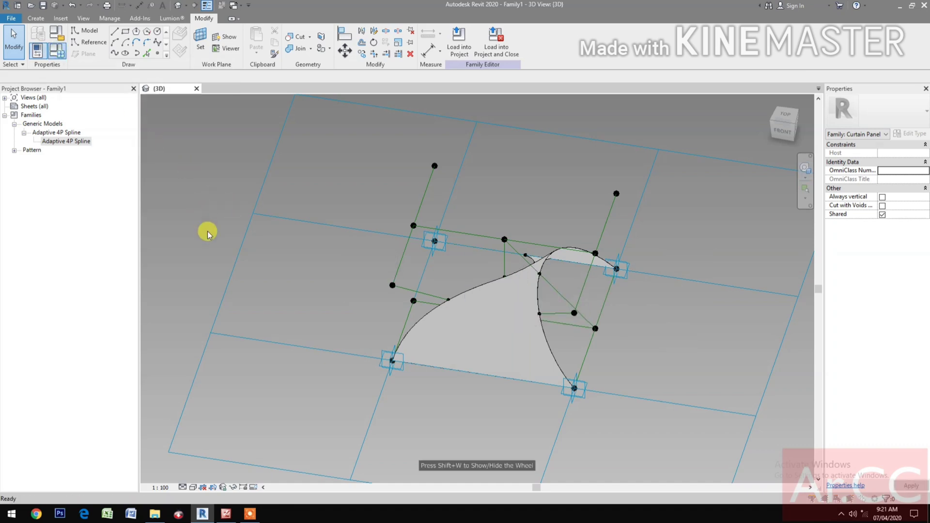
{"action": "key", "text": "f"}
{"action": "key", "text": "t"}
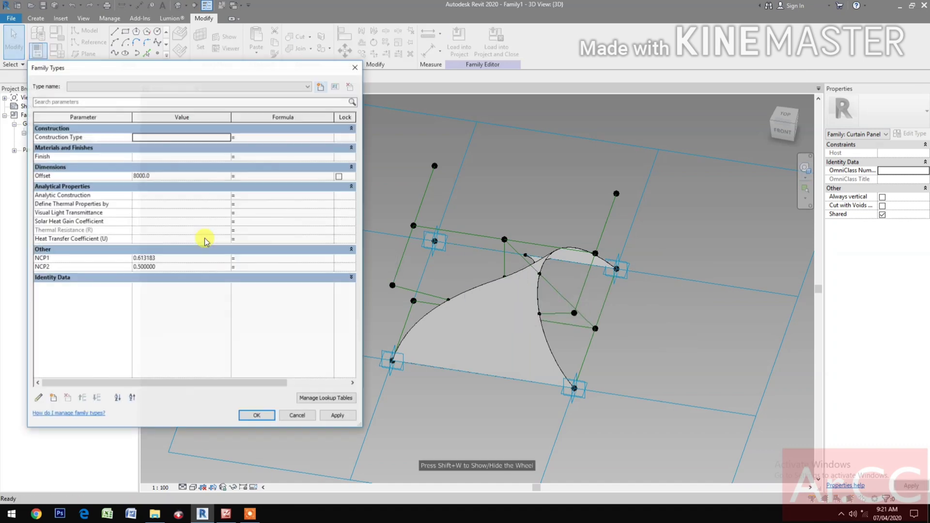
Set NCP1 to 0.55 and NCP2 to 0.45 in Family Types, applying each, and accept
{"action": "left_click", "coordinate": [170, 258]}
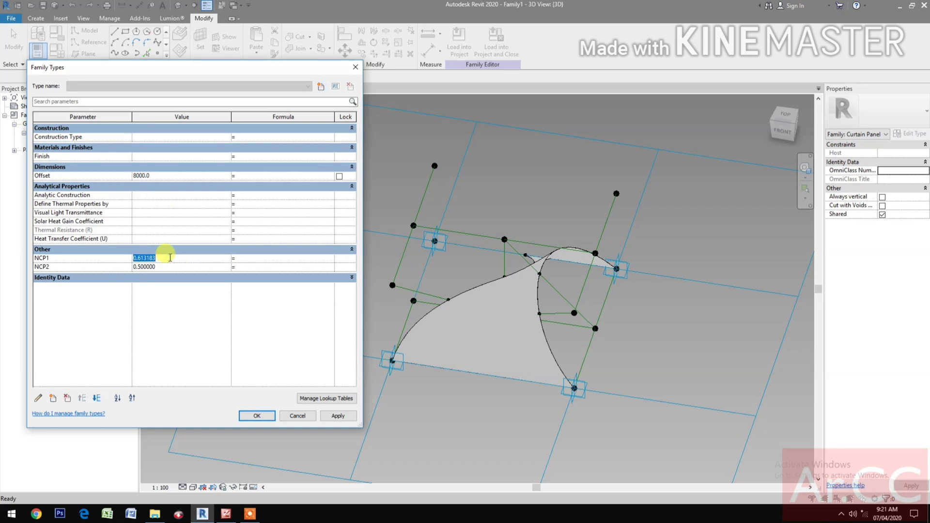
{"action": "type", "text": ".6"}
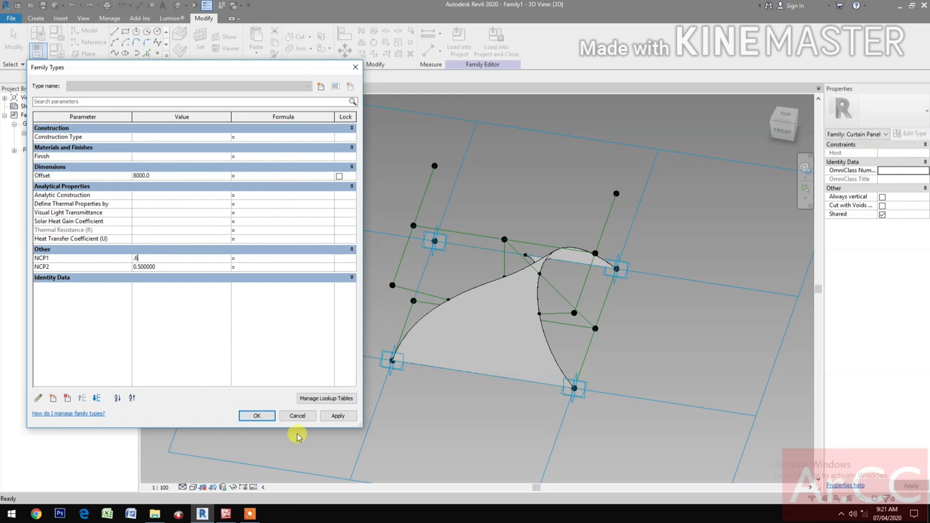
{"action": "left_click", "coordinate": [349, 416]}
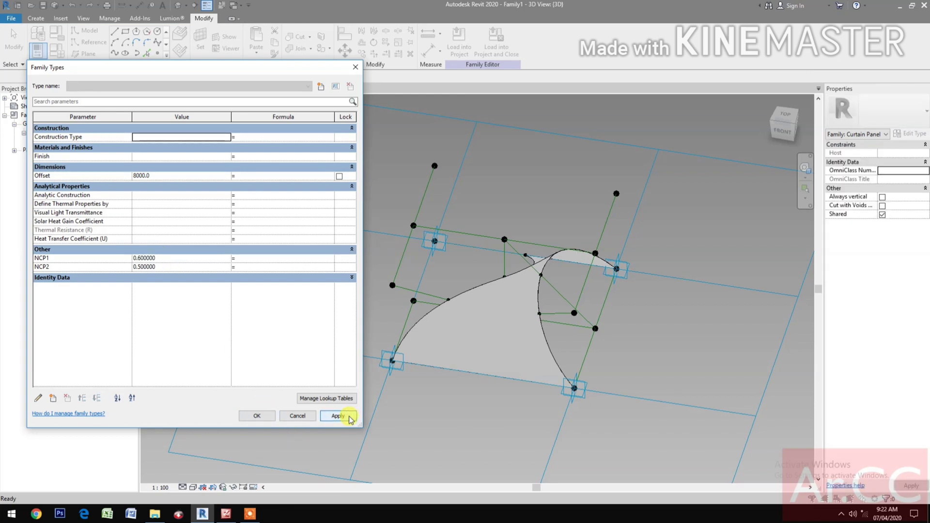
{"action": "left_click", "coordinate": [184, 260]}
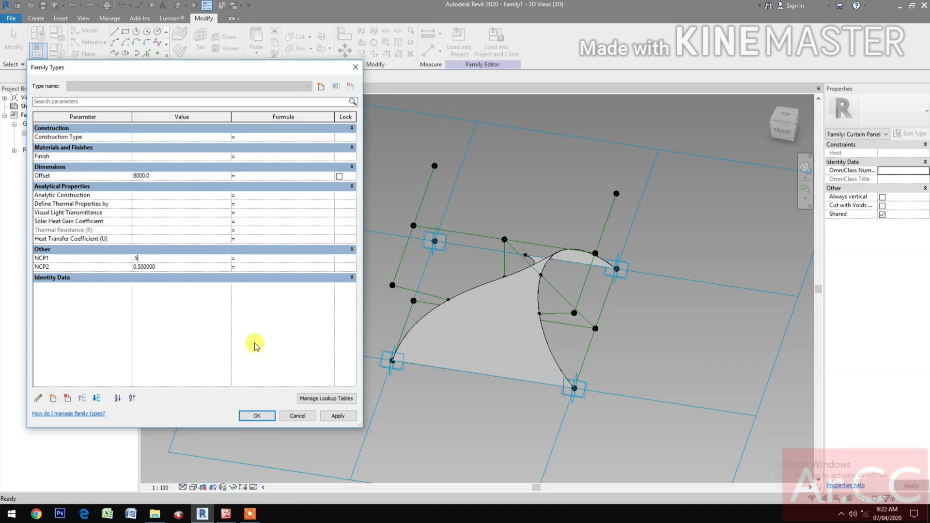
{"action": "left_click", "coordinate": [352, 420]}
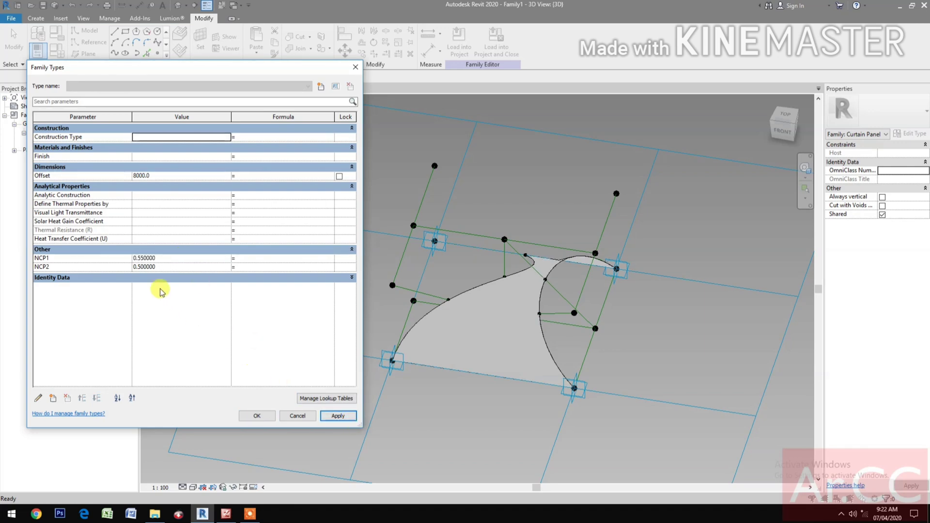
{"action": "left_click", "coordinate": [169, 267]}
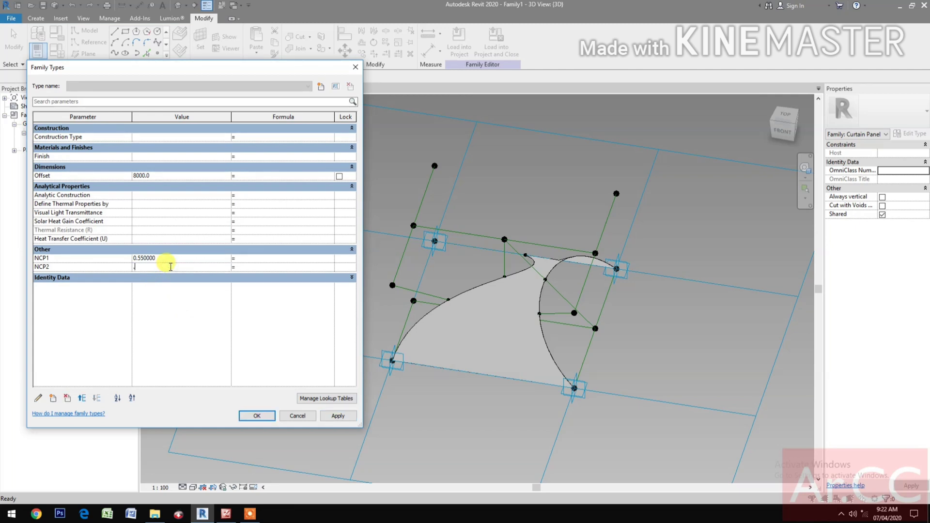
{"action": "left_click", "coordinate": [350, 415]}
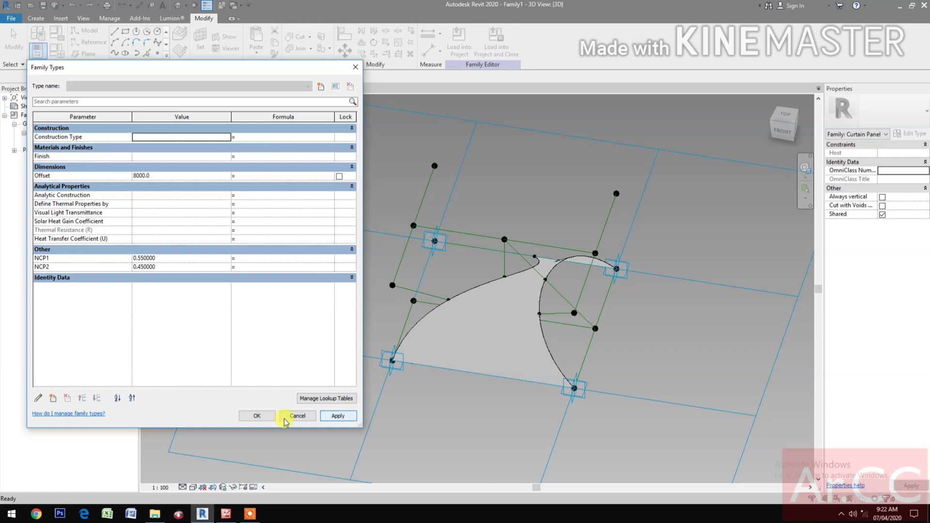
{"action": "left_click", "coordinate": [254, 417]}
Orbit the 3D view to inspect the reshaped spline surface and reopen Family Types
{"action": "left_click", "coordinate": [804, 168]}
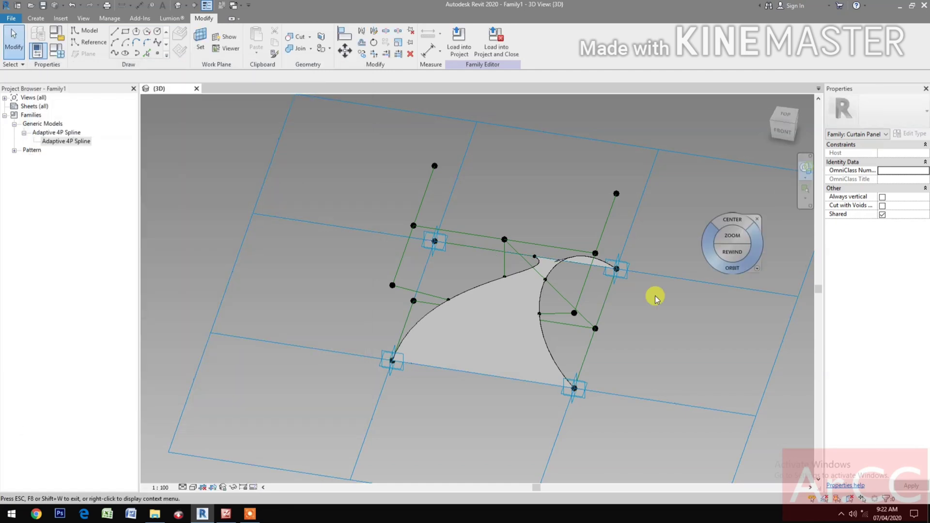
{"action": "left_click_drag", "start_coordinate": [672, 309], "coordinate": [584, 298]}
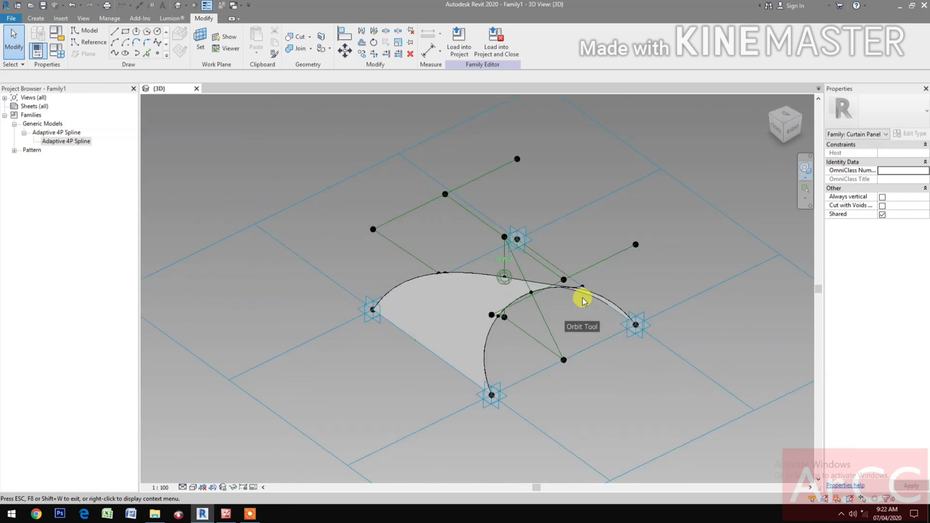
{"action": "left_click", "coordinate": [56, 55]}
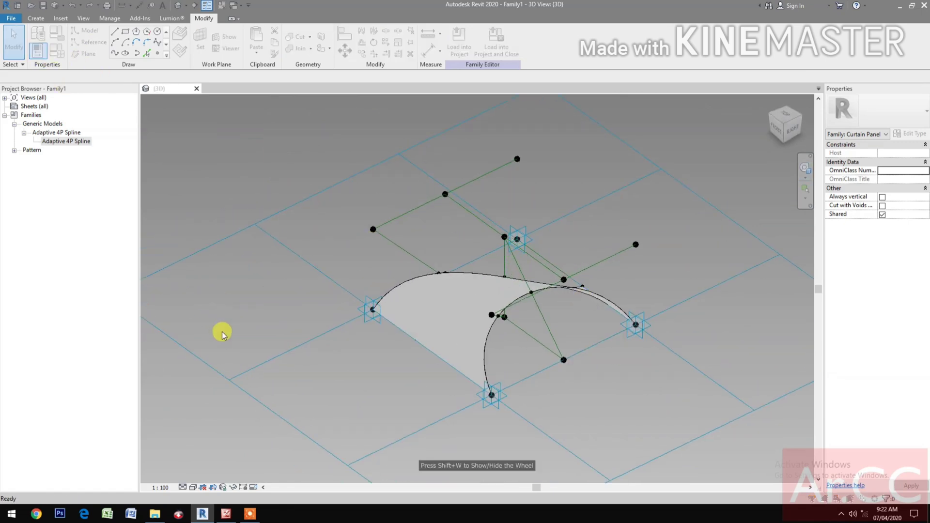
Change NCP1 to 0.4 and orbit around the reshaped spline panel
{"action": "left_click", "coordinate": [179, 261]}
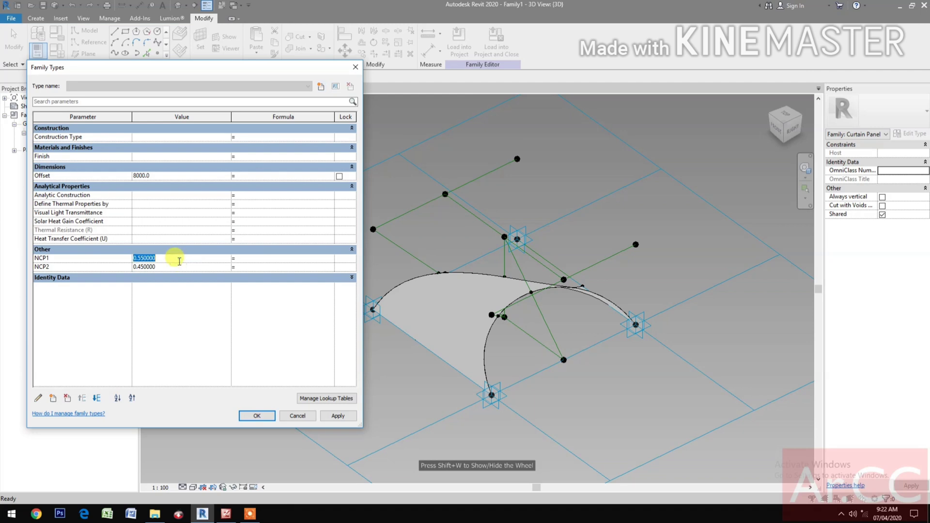
{"action": "key", "text": "BackSpace"}
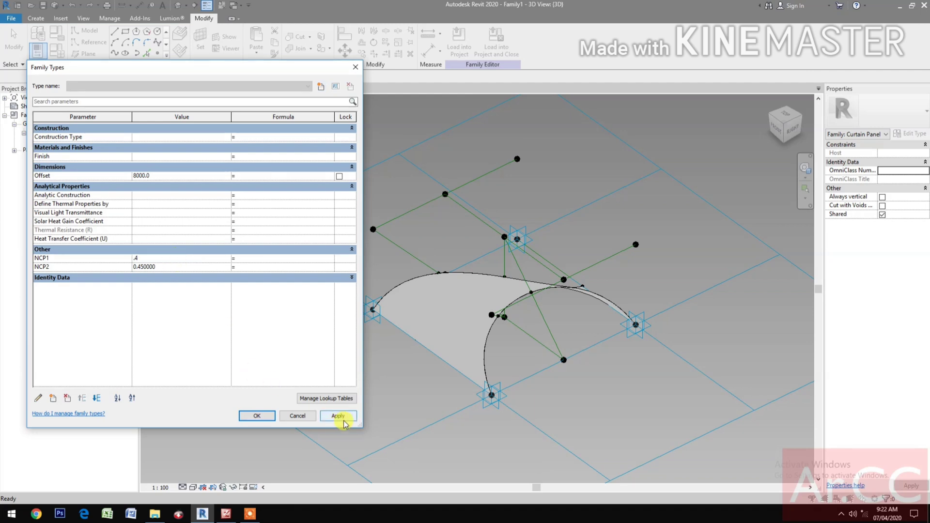
{"action": "left_click", "coordinate": [343, 420]}
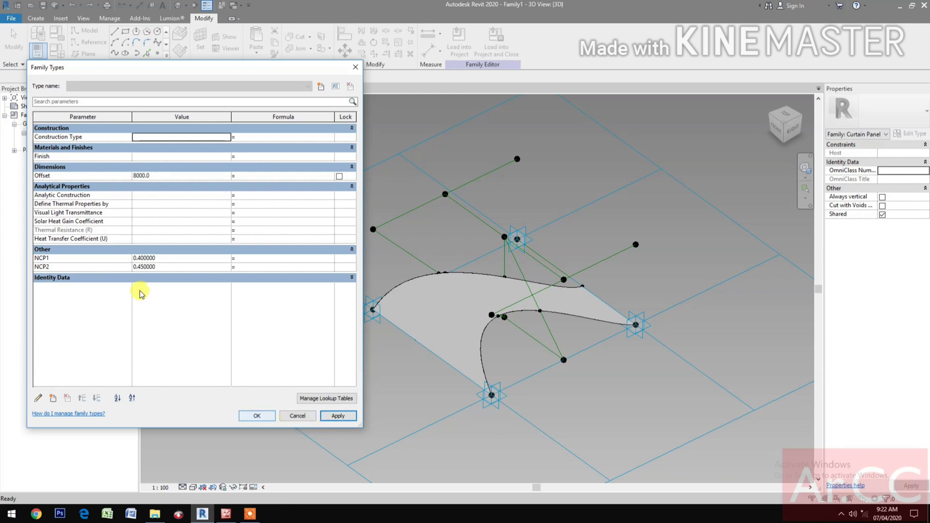
{"action": "left_click", "coordinate": [265, 416]}
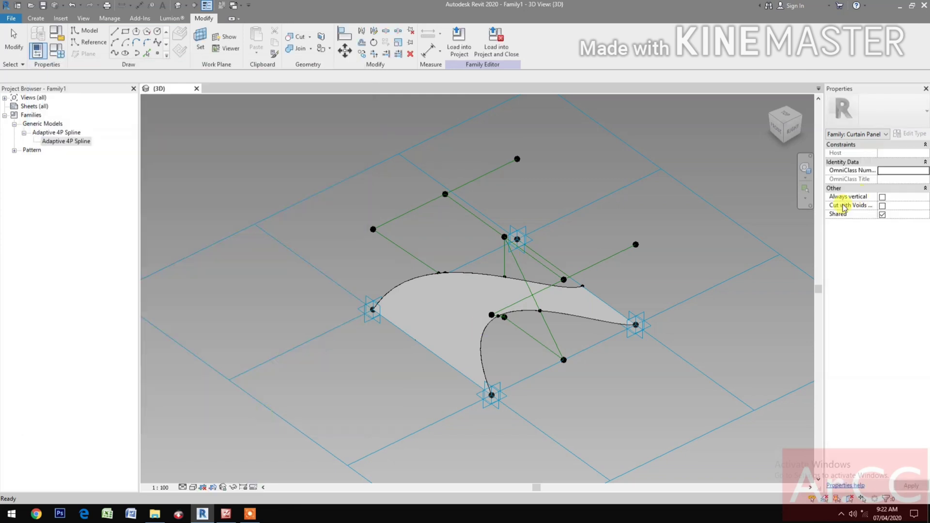
{"action": "left_click", "coordinate": [805, 169]}
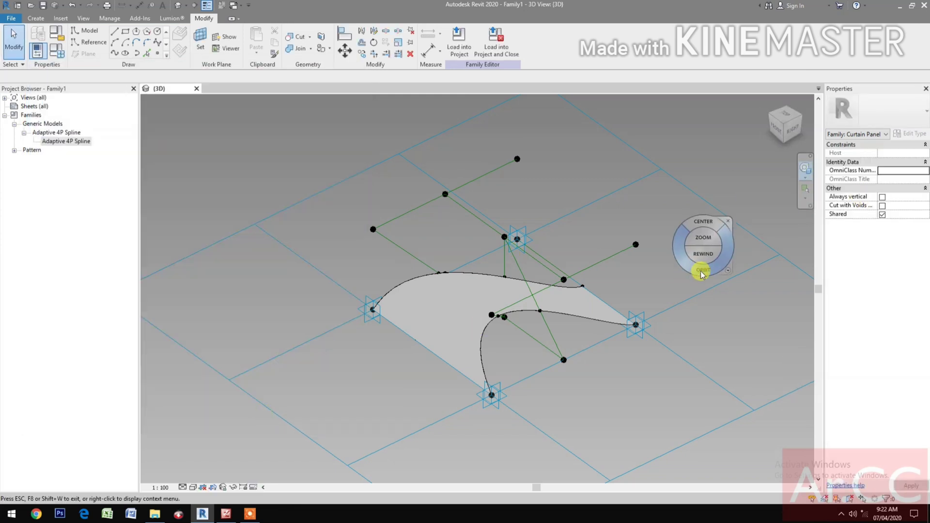
{"action": "left_click_drag", "start_coordinate": [702, 274], "coordinate": [657, 272]}
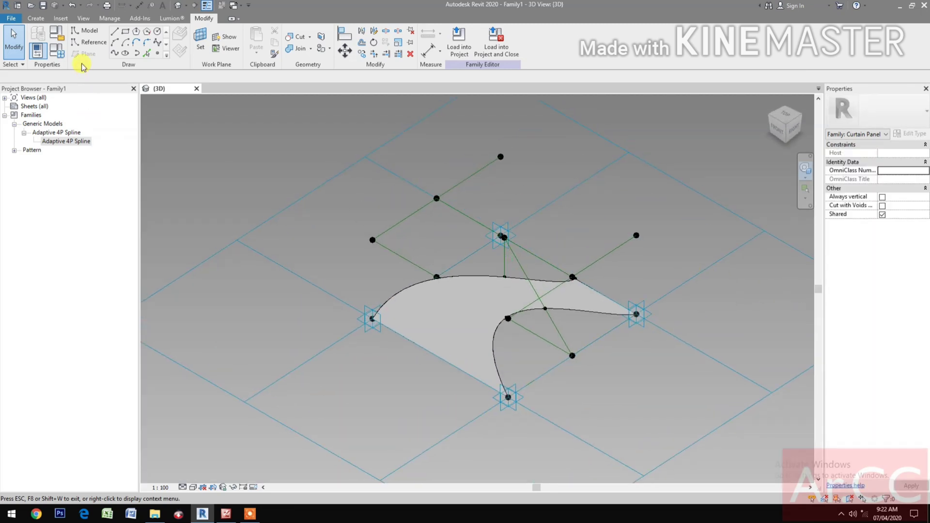
Divide the selected spline surface form into a 10 by 10 UV grid
{"action": "left_click", "coordinate": [62, 51]}
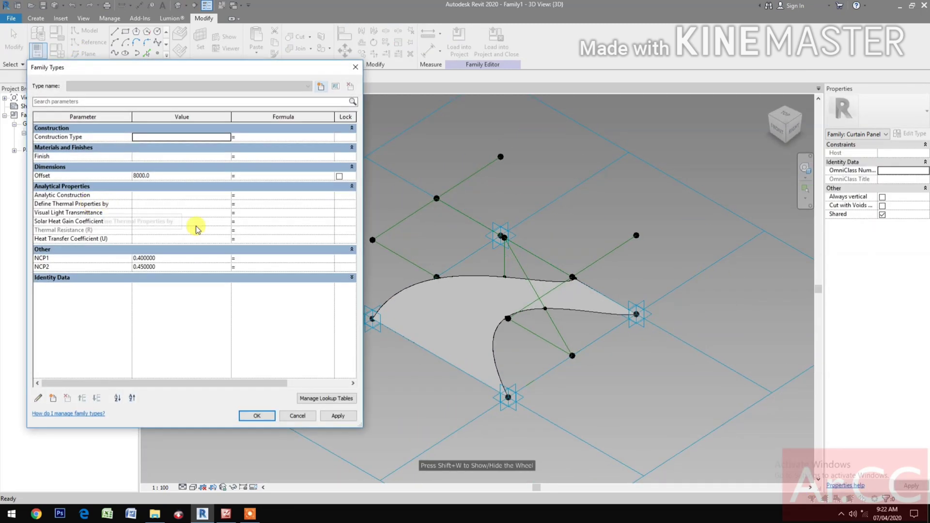
{"action": "key", "text": "Escape"}
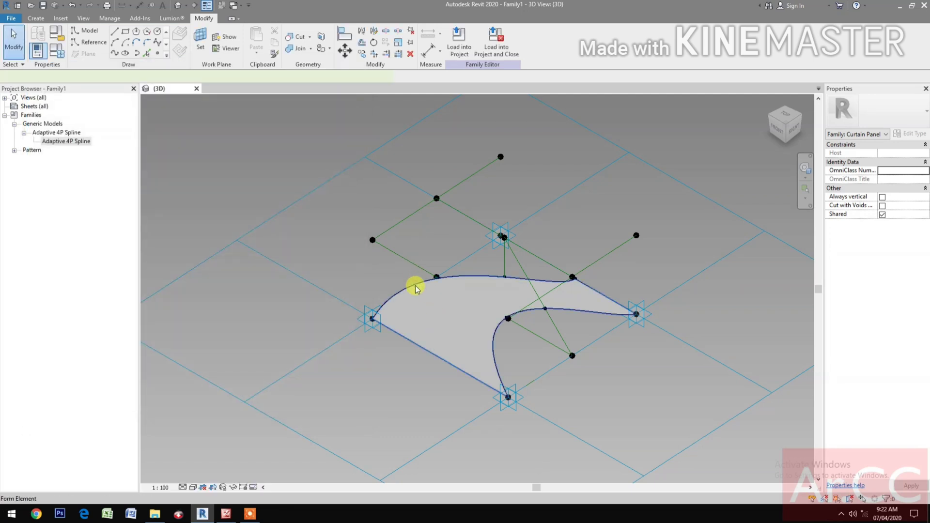
{"action": "left_click", "coordinate": [415, 286]}
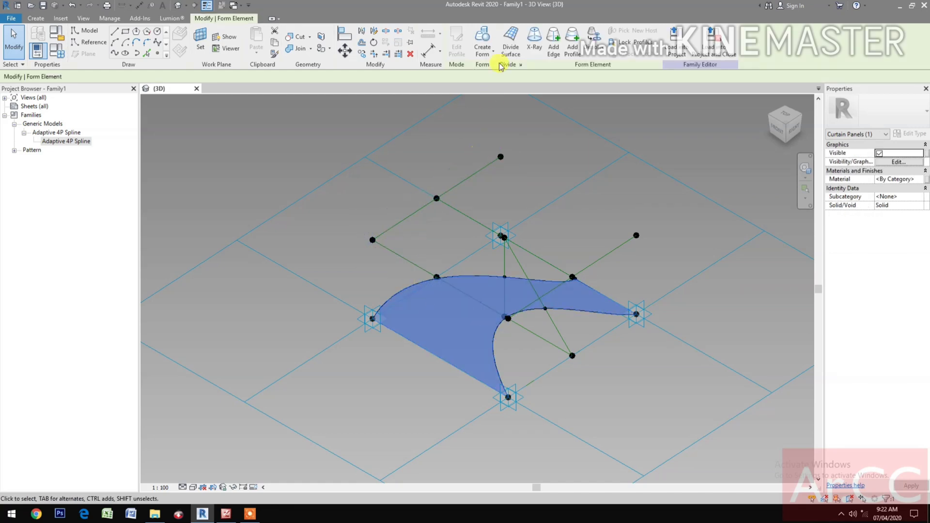
{"action": "left_click", "coordinate": [517, 45]}
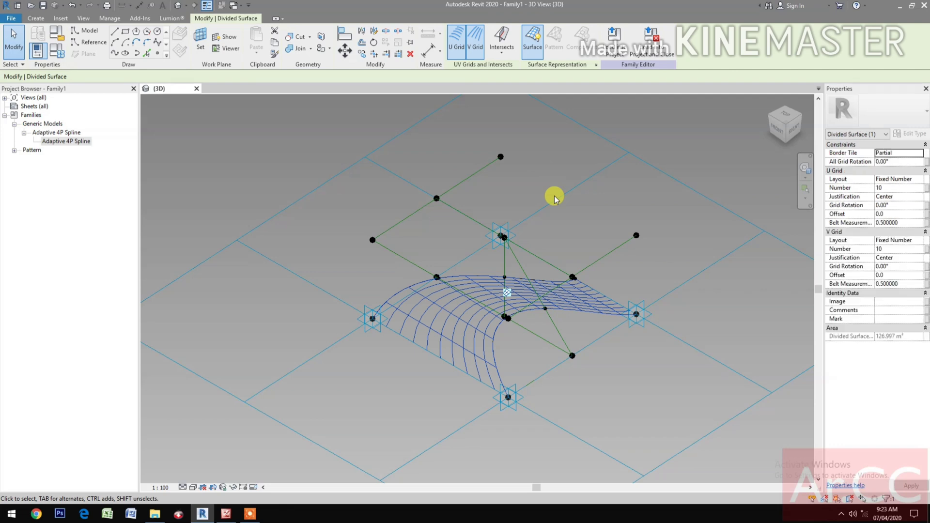
Set the divided surface's U Grid Number to 6, keeping V at 10, and zoom to inspect
{"action": "left_click", "coordinate": [895, 189]}
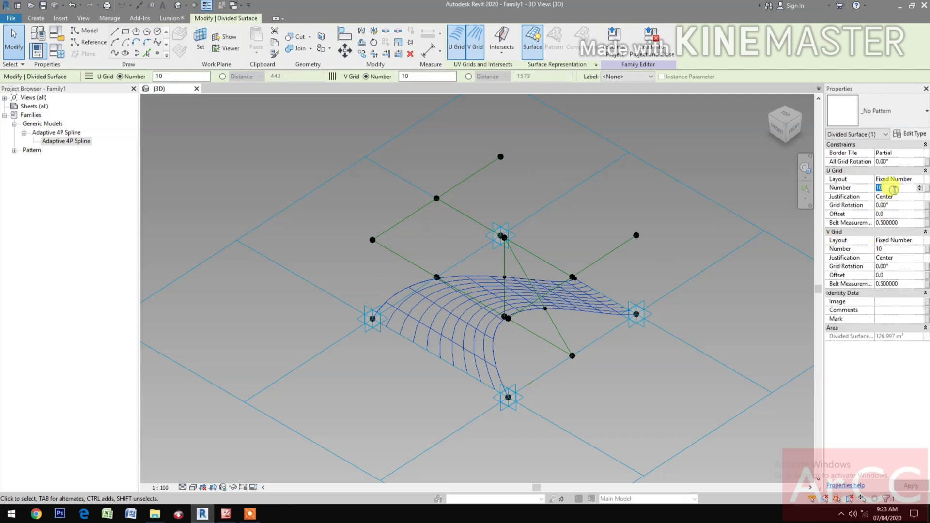
{"action": "type", "text": "6"}
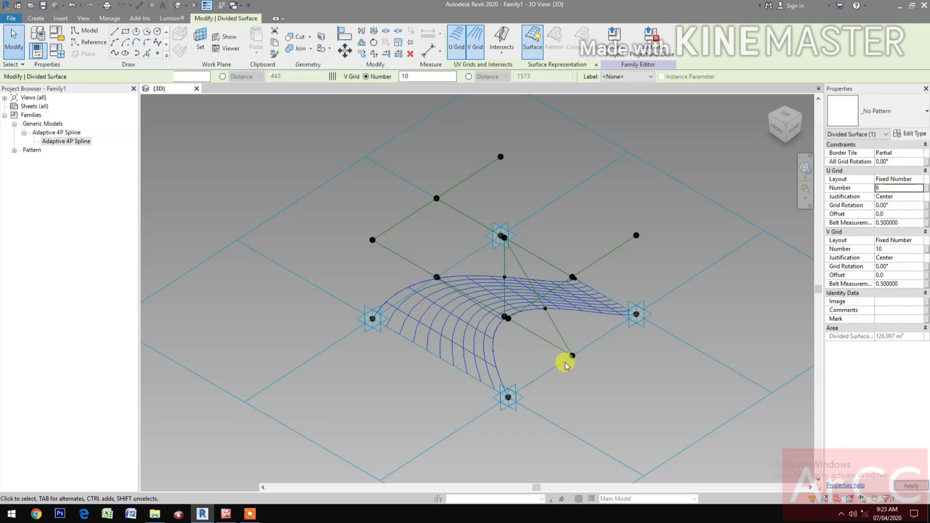
{"action": "left_click", "coordinate": [652, 415]}
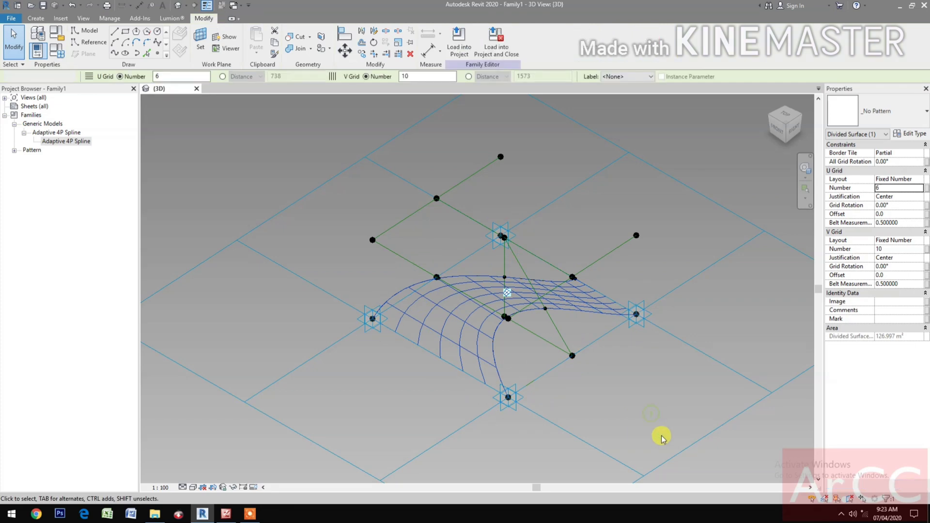
{"action": "scroll", "coordinate": [600, 348], "scroll_direction": "up", "scroll_amount": 2}
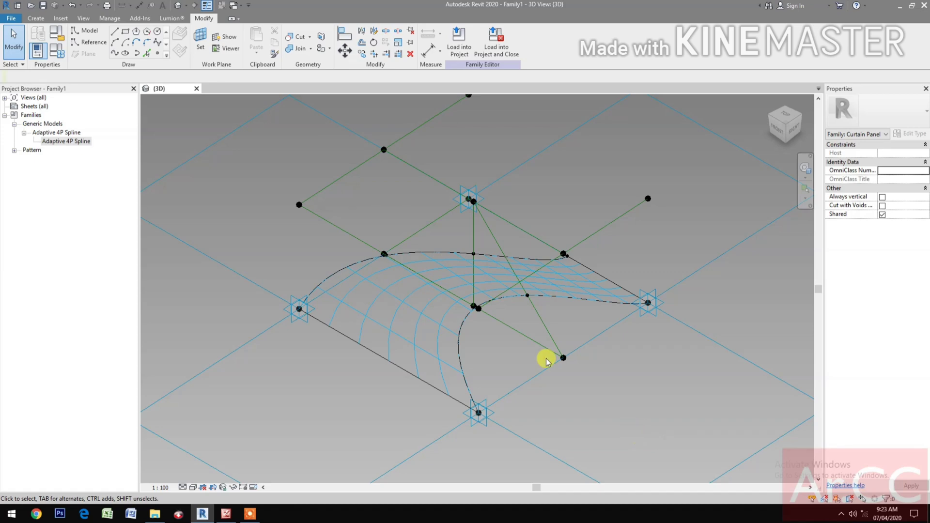
{"action": "scroll", "coordinate": [465, 297], "scroll_direction": "up", "scroll_amount": 5}
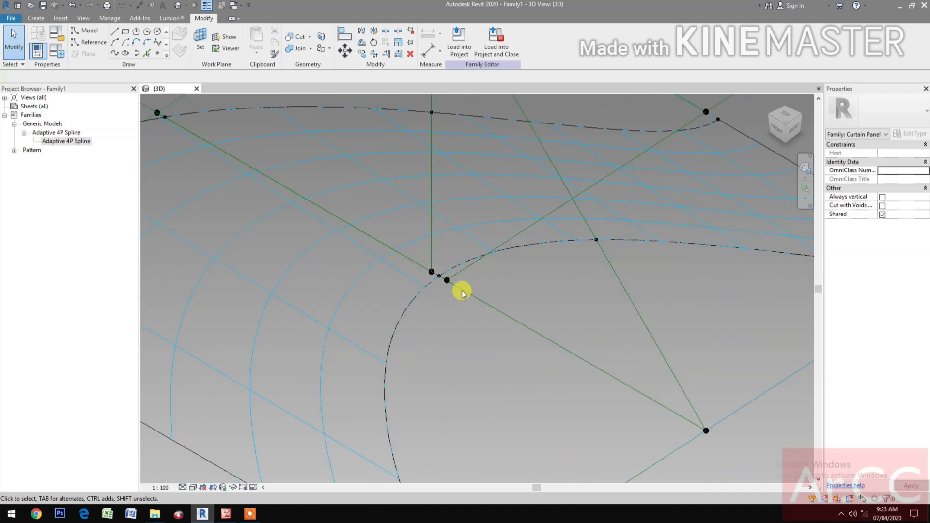
{"action": "scroll", "coordinate": [461, 293], "scroll_direction": "down", "scroll_amount": 4}
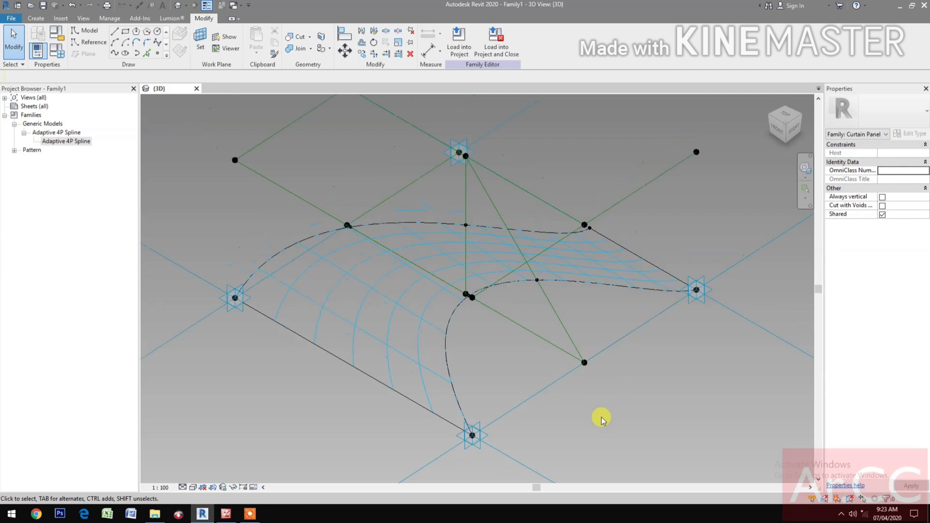
{"action": "scroll", "coordinate": [601, 417], "scroll_direction": "down", "scroll_amount": 1}
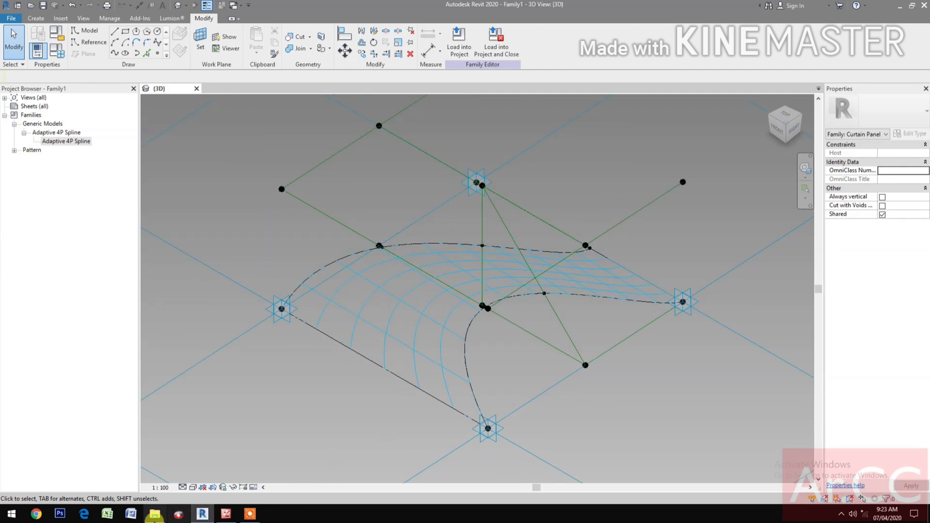
Open Rectangle SP05.rfa from the Curtain Panel By Pattern folder and load it into Family1
{"action": "left_click", "coordinate": [150, 517]}
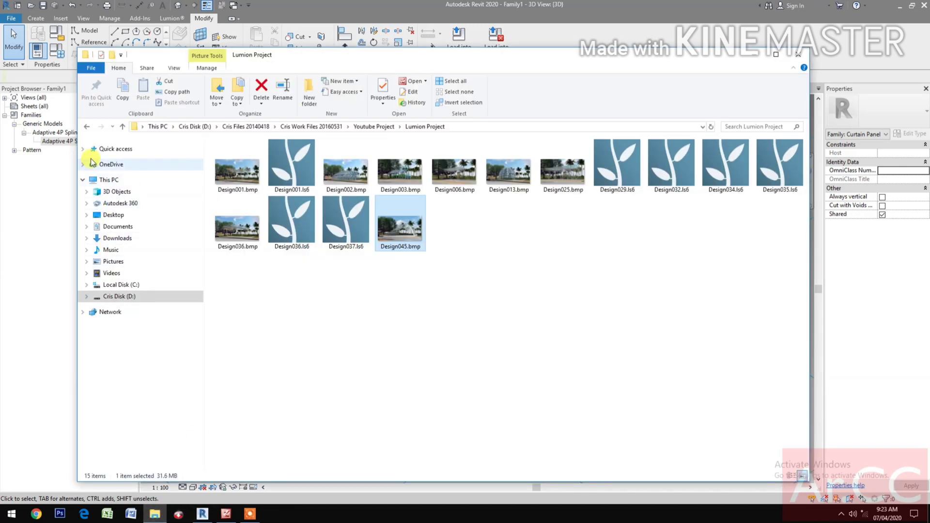
{"action": "left_click", "coordinate": [86, 152]}
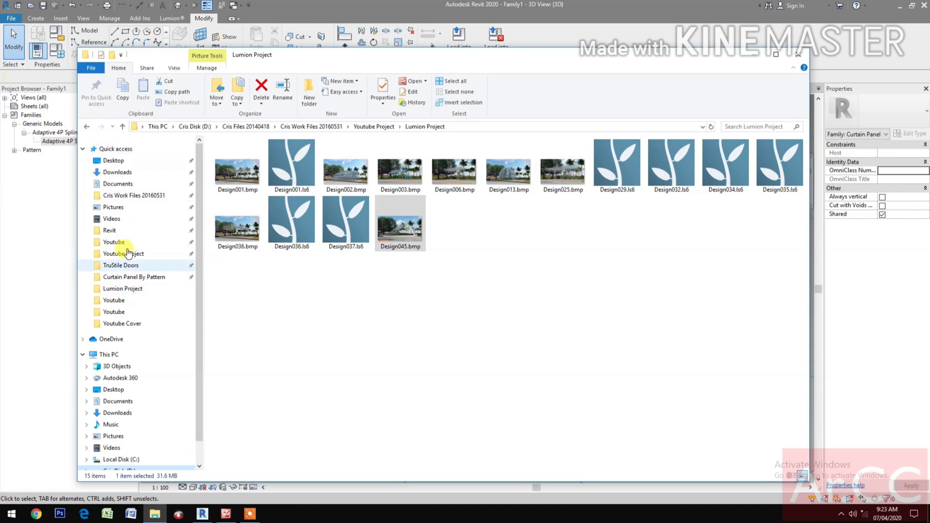
{"action": "left_click", "coordinate": [140, 196]}
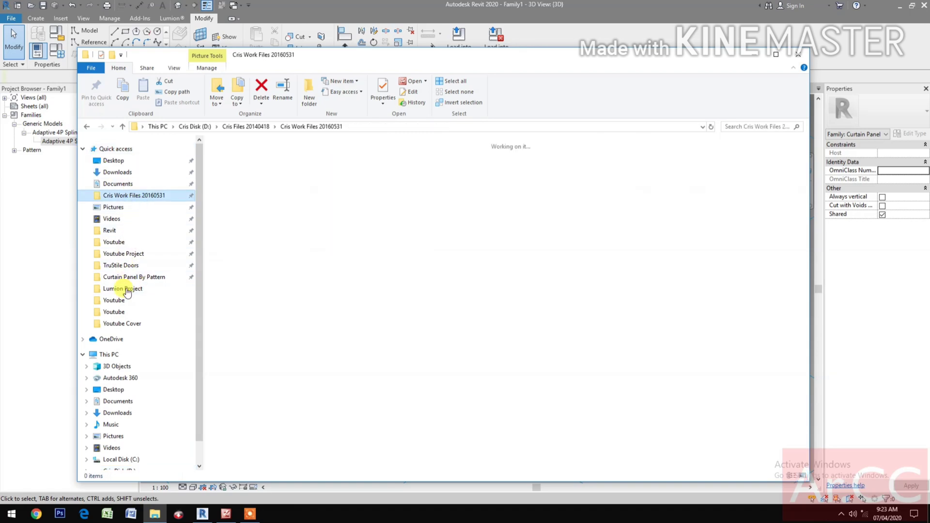
{"action": "left_click", "coordinate": [137, 276]}
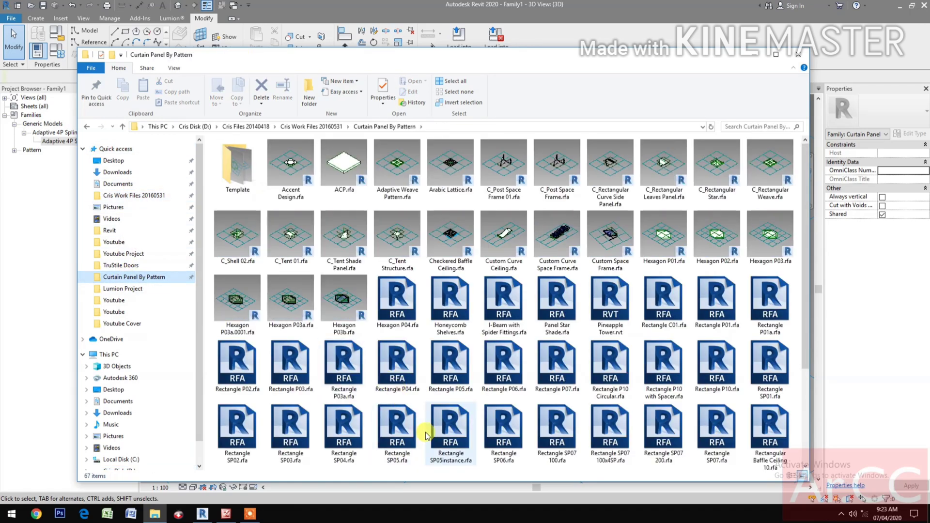
{"action": "left_click", "coordinate": [411, 462]}
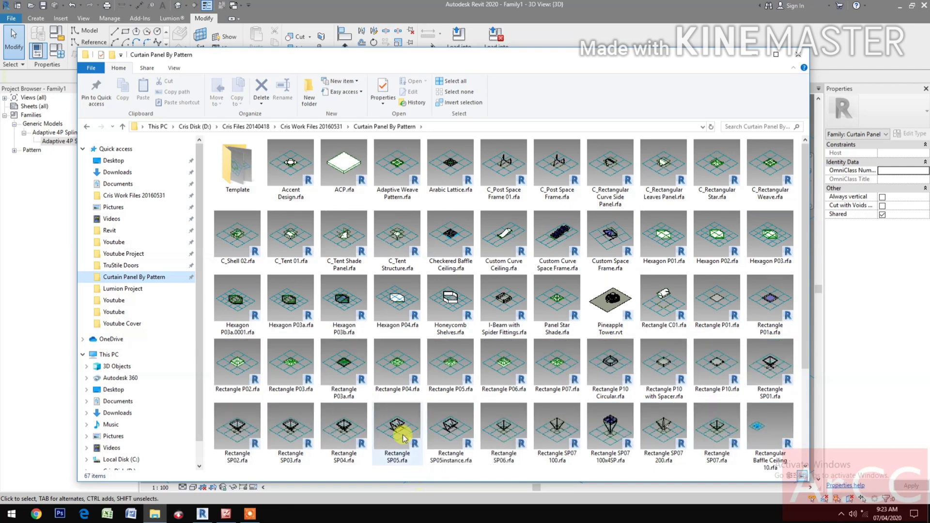
{"action": "key", "text": "alt+Tab"}
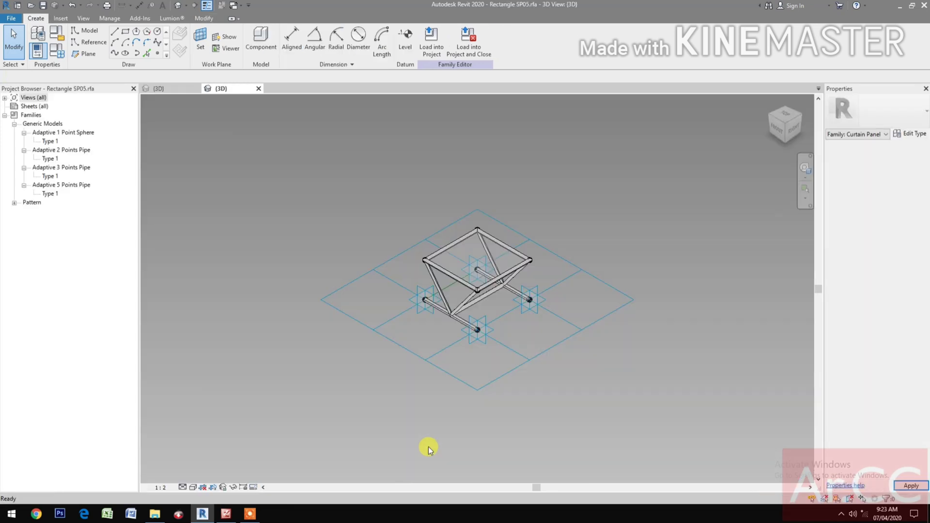
{"action": "scroll", "coordinate": [487, 310], "scroll_direction": "up", "scroll_amount": 5}
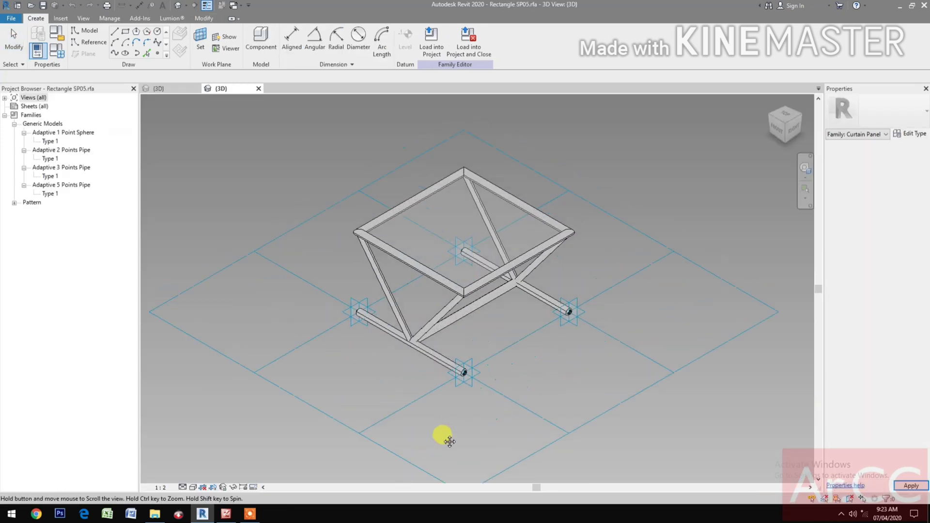
{"action": "left_click", "coordinate": [466, 48]}
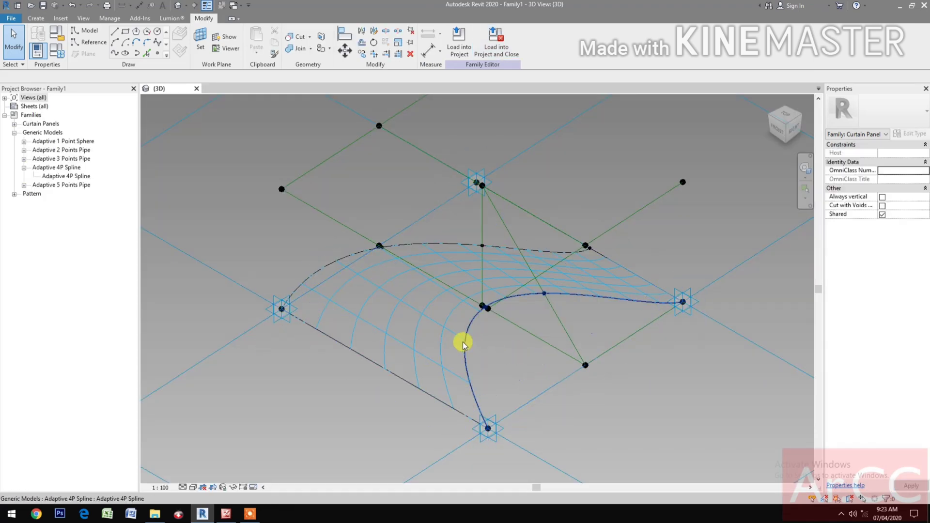
Apply the Rectangle SP05 (Type 1 All) pattern to the divided surface and enable Component Flip
{"action": "left_click", "coordinate": [451, 334]}
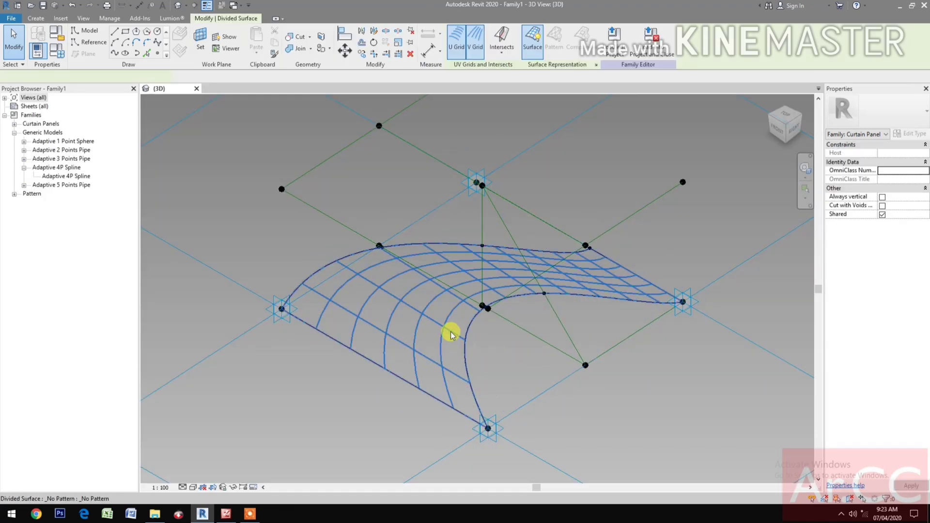
{"action": "left_click", "coordinate": [877, 111]}
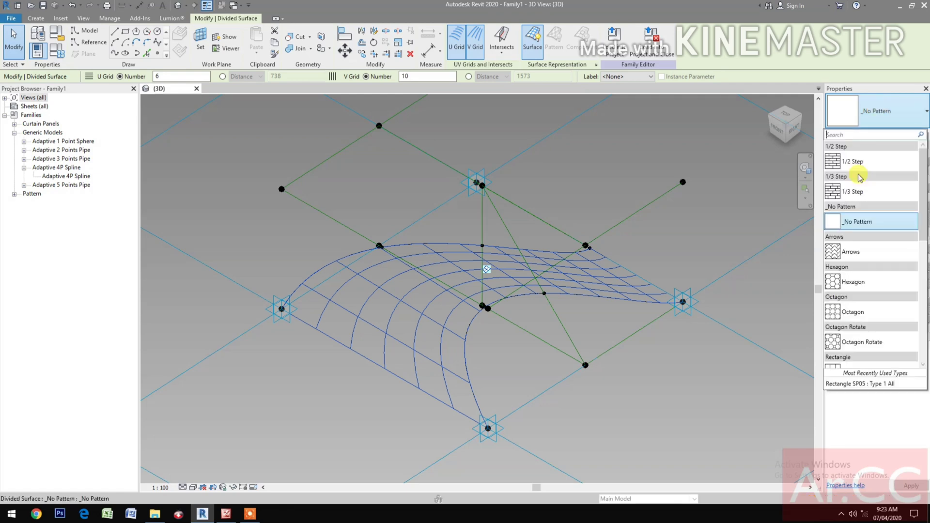
{"action": "scroll", "coordinate": [866, 368], "scroll_direction": "down", "scroll_amount": 2}
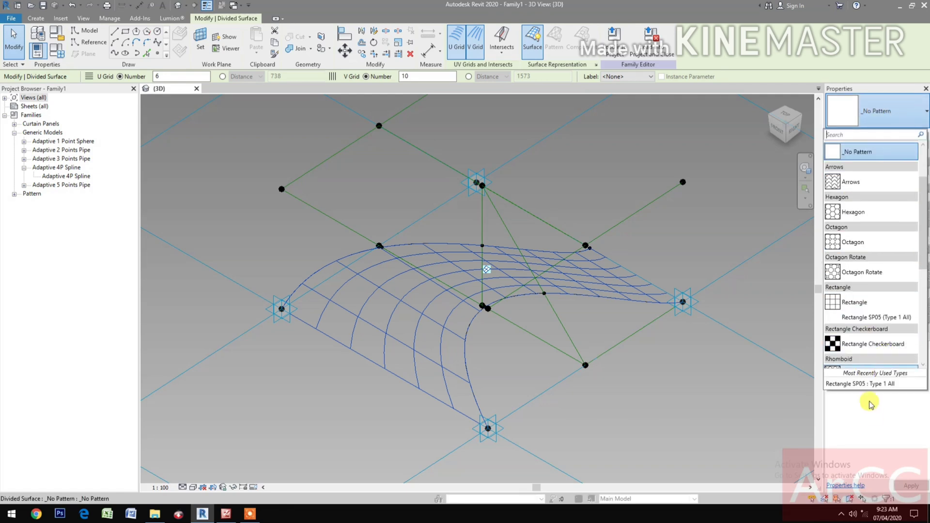
{"action": "scroll", "coordinate": [868, 349], "scroll_direction": "down", "scroll_amount": 2}
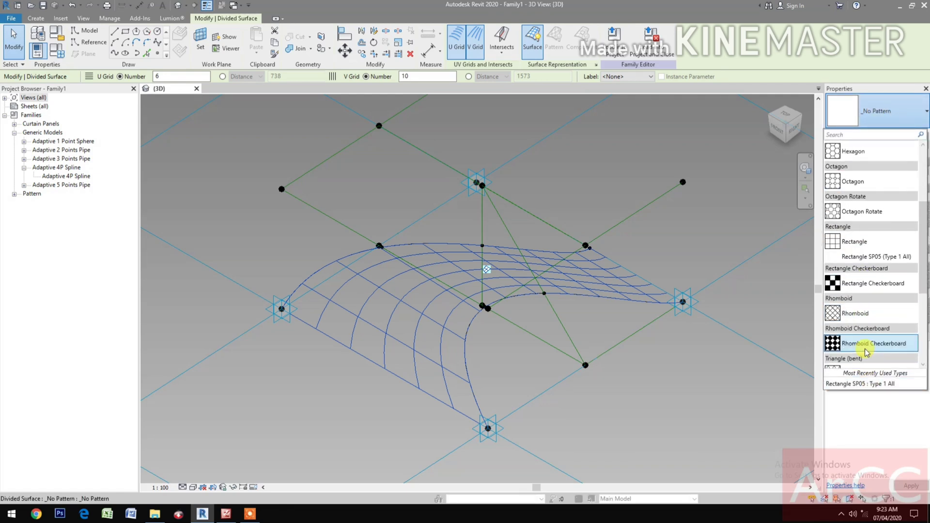
{"action": "left_click", "coordinate": [872, 258]}
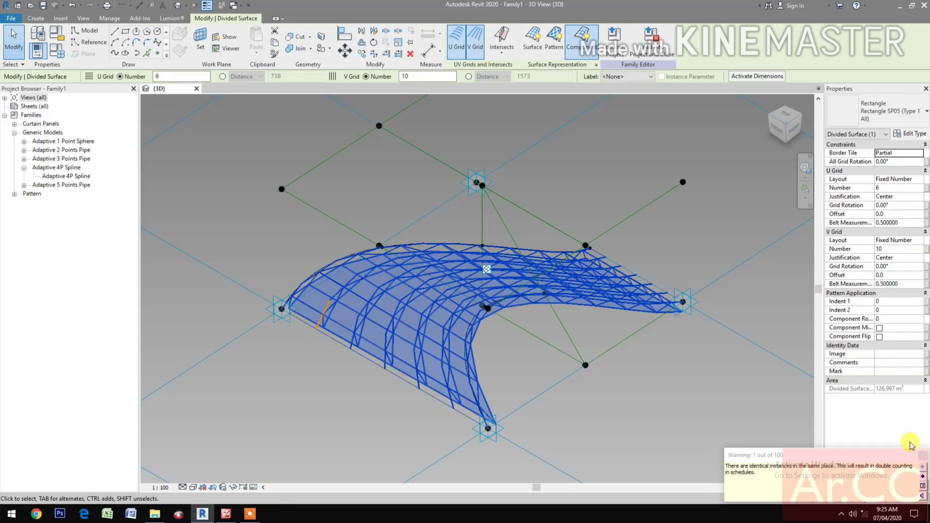
{"action": "left_click", "coordinate": [926, 462]}
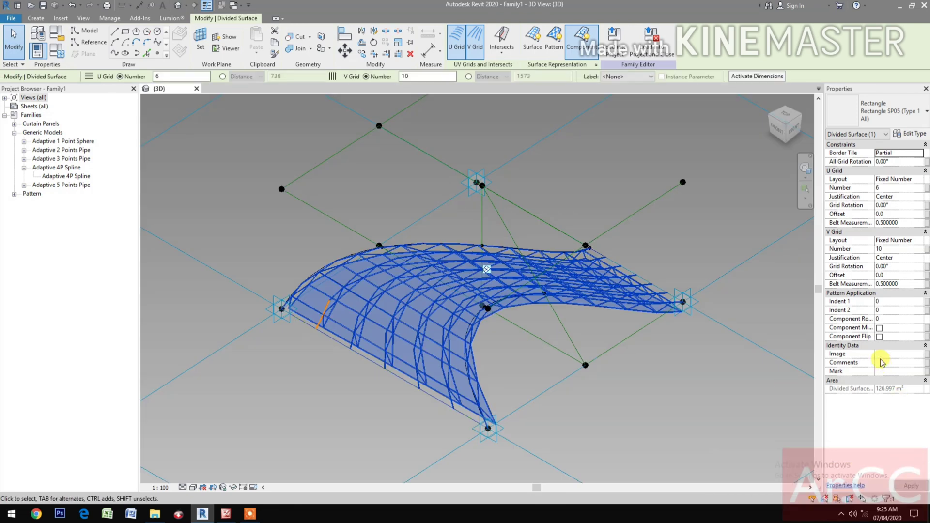
{"action": "left_click", "coordinate": [880, 336]}
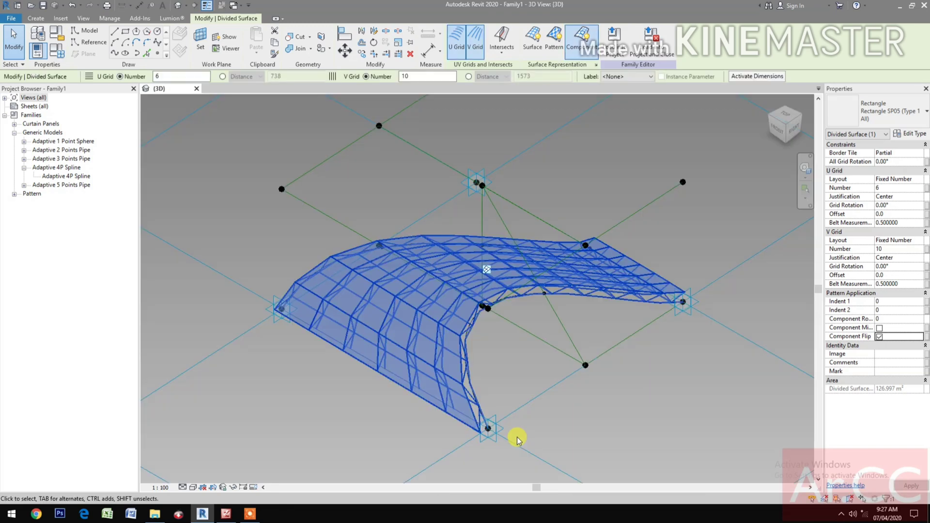
Switch the 3D view to the Consistent Colors visual style and orbit around the panelled surface
{"action": "left_click", "coordinate": [629, 410]}
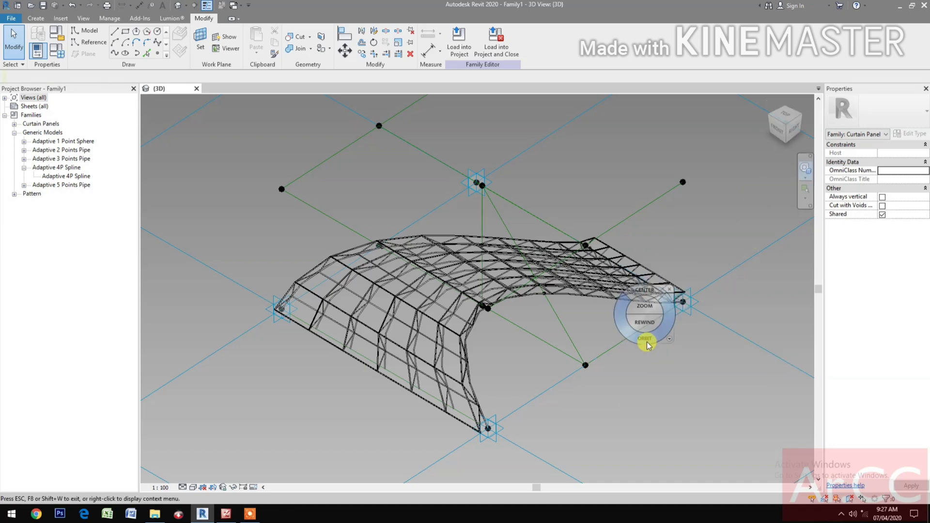
{"action": "left_click_drag", "start_coordinate": [647, 342], "coordinate": [526, 324]}
{"action": "left_click", "coordinate": [192, 487]}
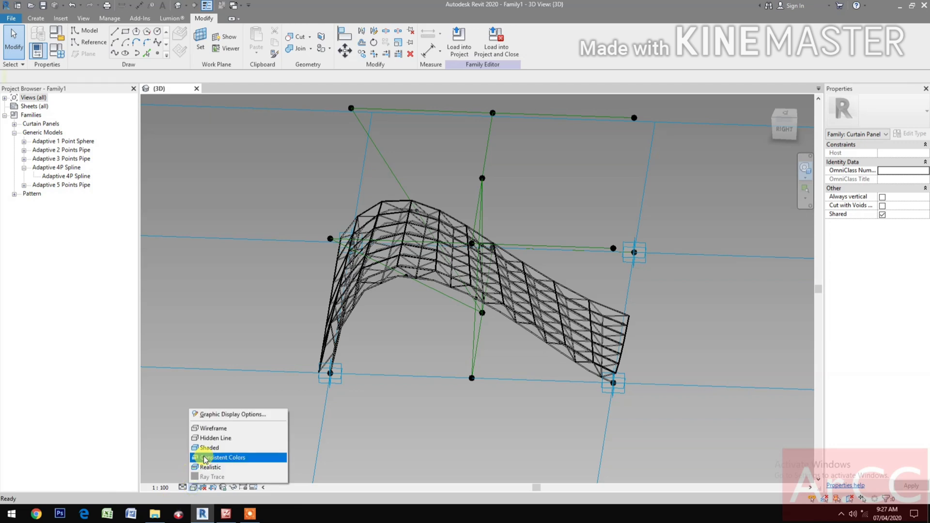
{"action": "left_click", "coordinate": [209, 447]}
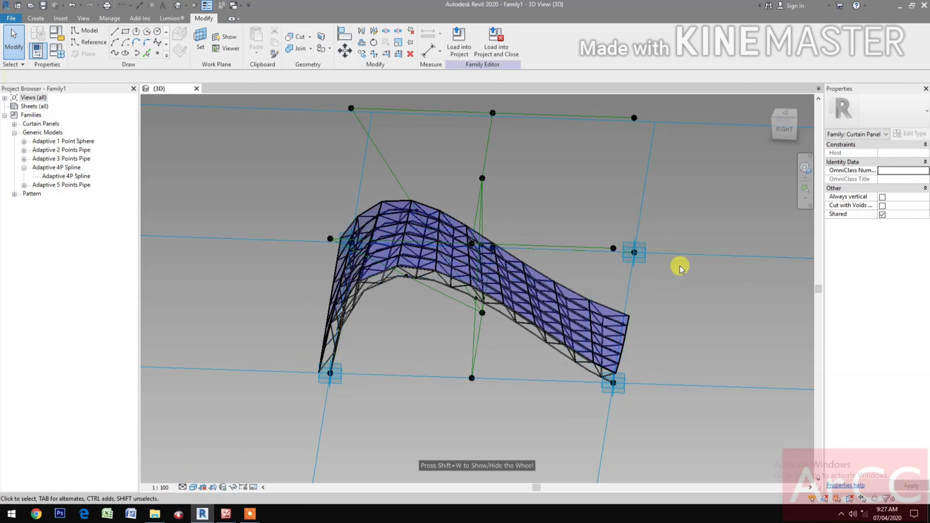
{"action": "left_click", "coordinate": [805, 169]}
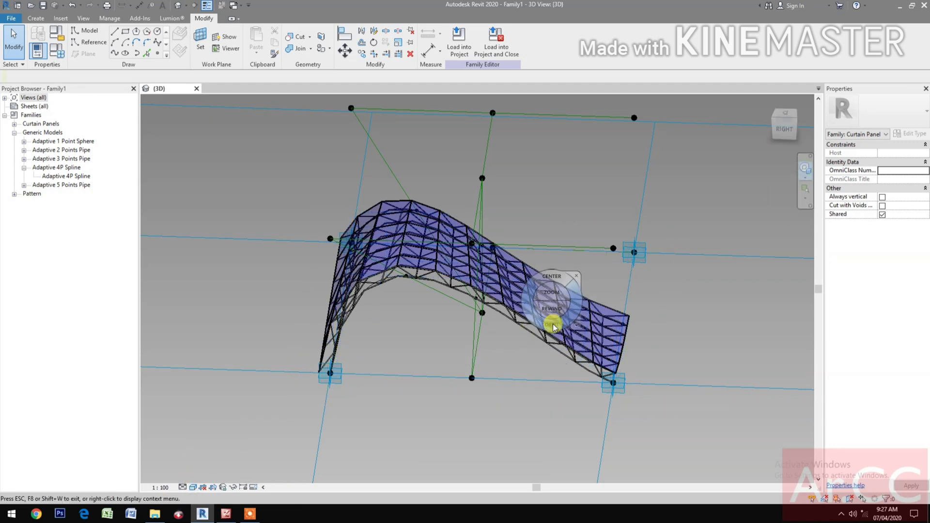
{"action": "left_click_drag", "start_coordinate": [553, 327], "coordinate": [502, 323]}
{"action": "key", "text": "Escape"}
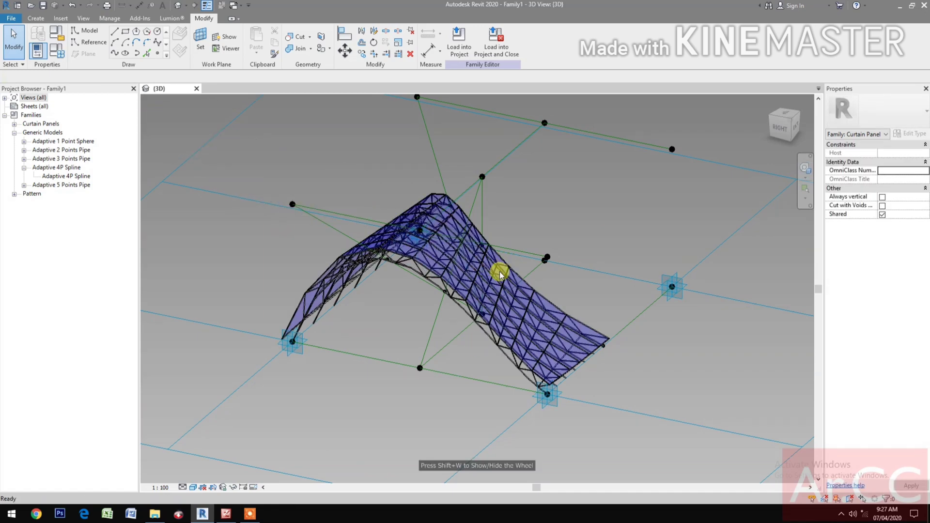
{"action": "left_click", "coordinate": [515, 273]}
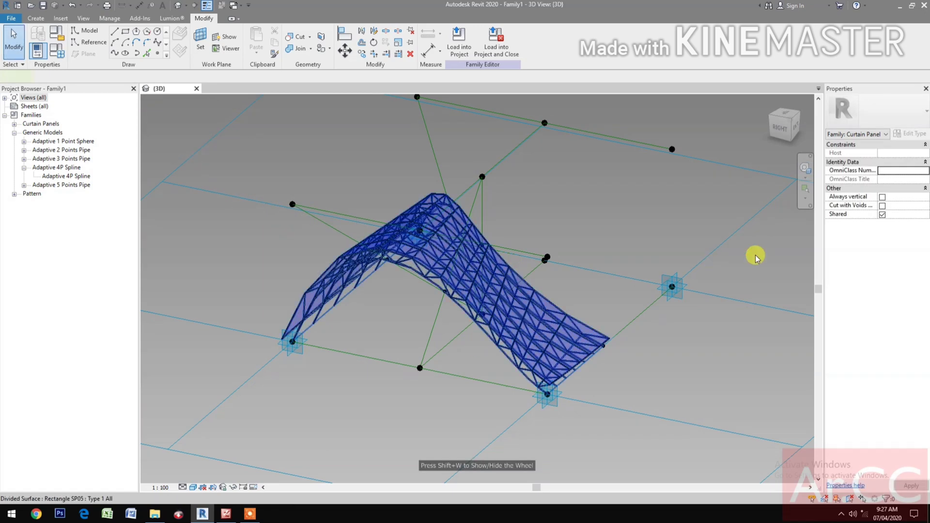
Set the Rectangle SP05 type's Frame 1 Diameter to 200 and orbit to inspect the frames
{"action": "left_click", "coordinate": [909, 134]}
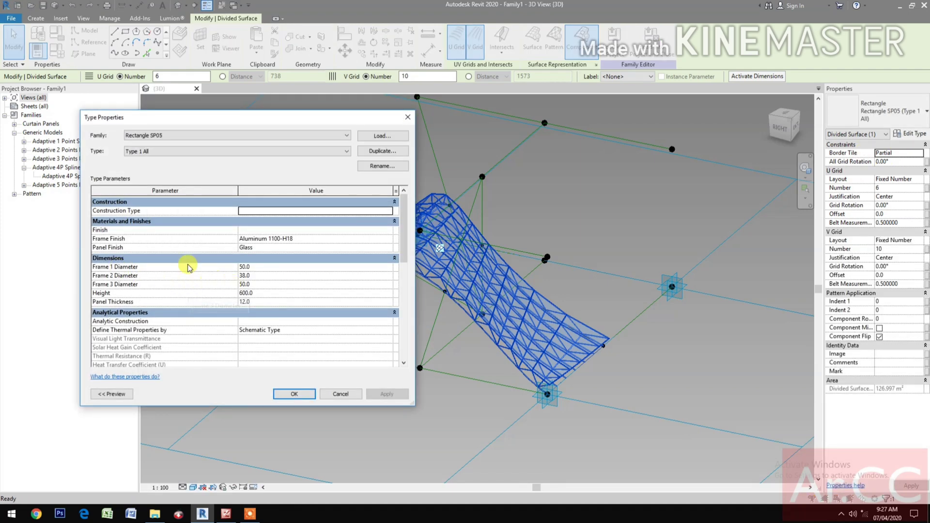
{"action": "left_click", "coordinate": [256, 267]}
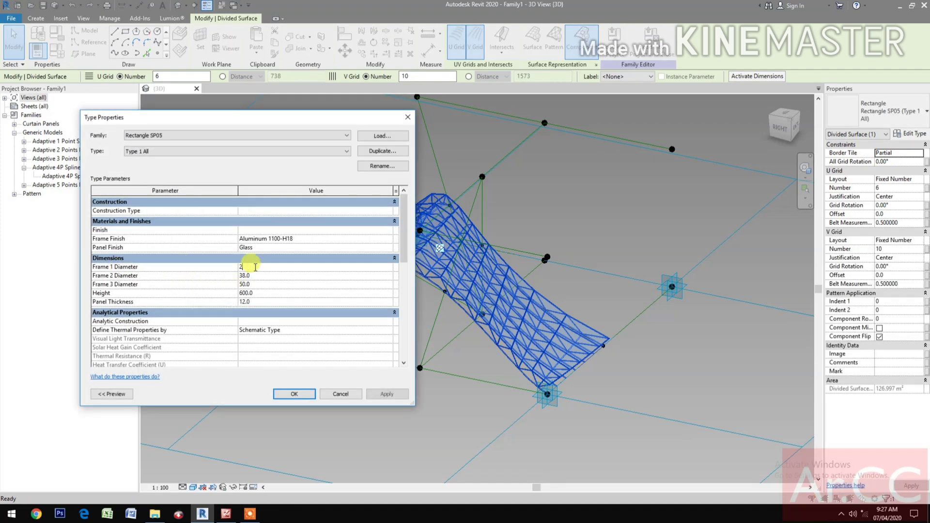
{"action": "left_click", "coordinate": [294, 394]}
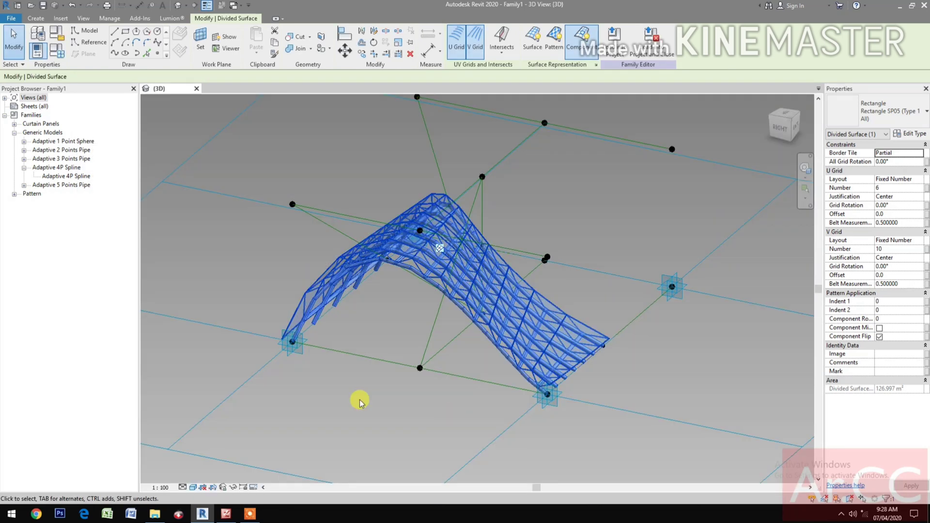
{"action": "middle_click_drag", "start_coordinate": [445, 379], "coordinate": [429, 457], "text": "shift"}
{"action": "left_click", "coordinate": [416, 419]}
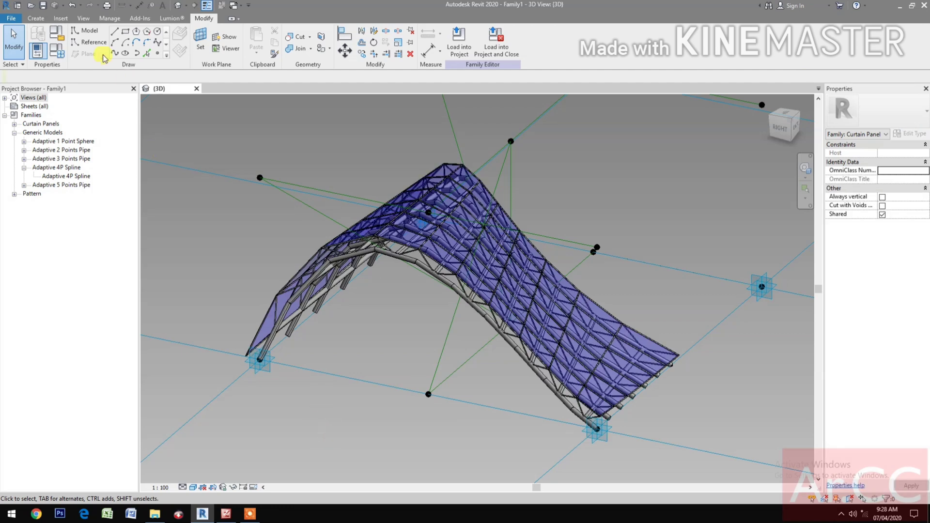
Save the family to the Desktop as Pattern Based Massing.rfa
{"action": "left_click", "coordinate": [43, 7]}
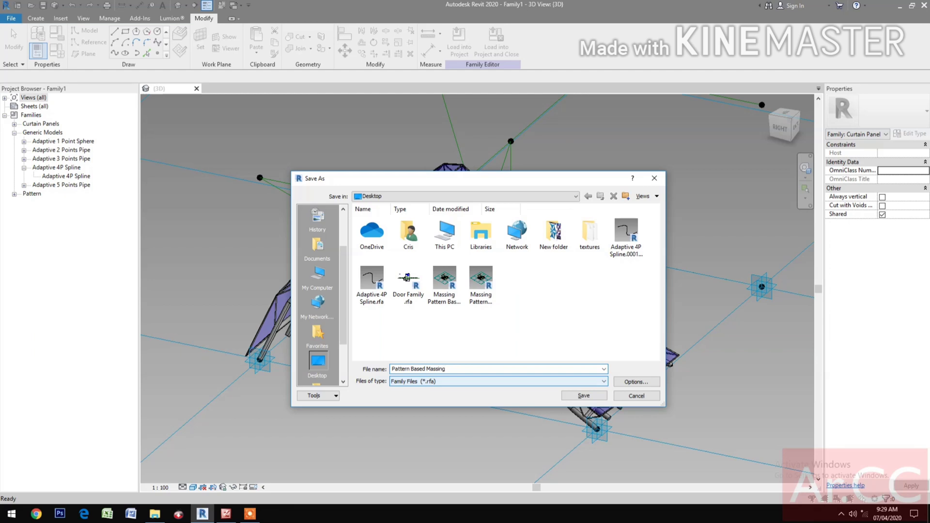
{"action": "left_click", "coordinate": [580, 396]}
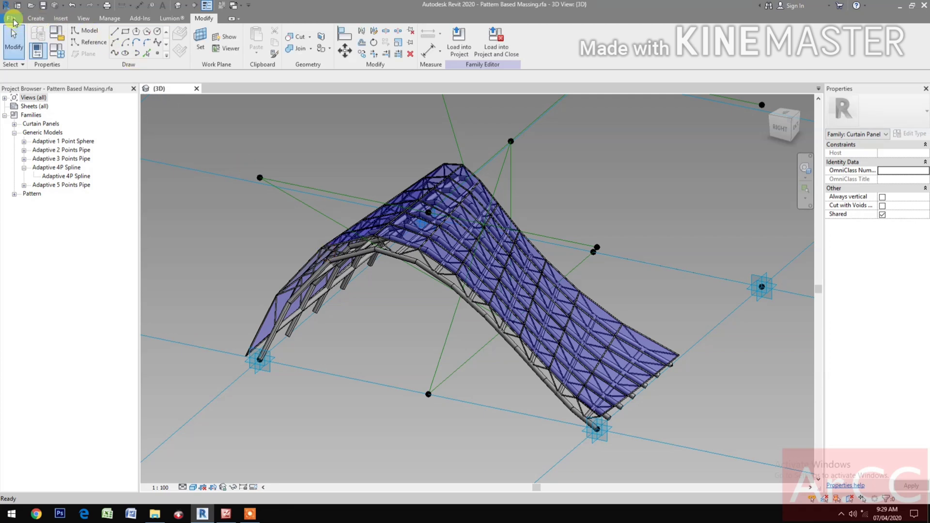
Create a new project, Project2, from the Architectural Template
{"action": "left_click", "coordinate": [11, 18]}
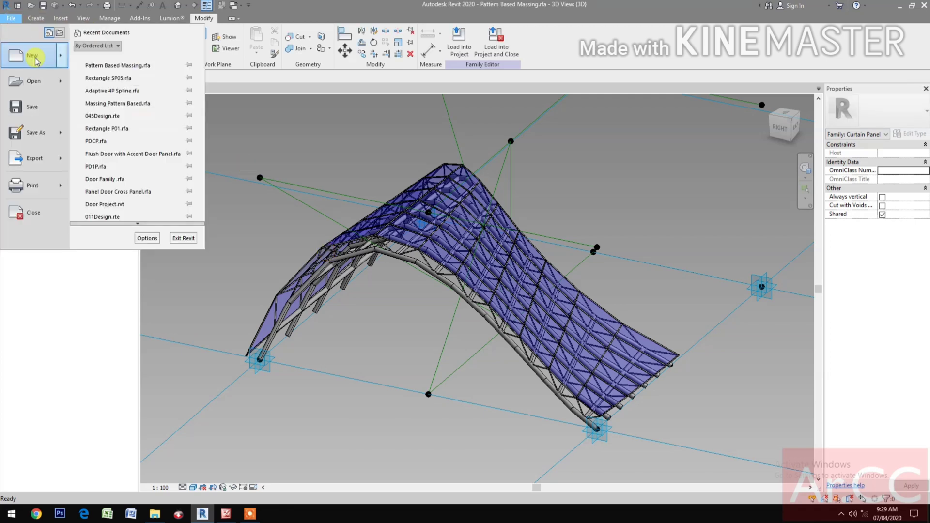
{"action": "mouse_move", "coordinate": [32, 55]}
{"action": "left_click", "coordinate": [144, 68]}
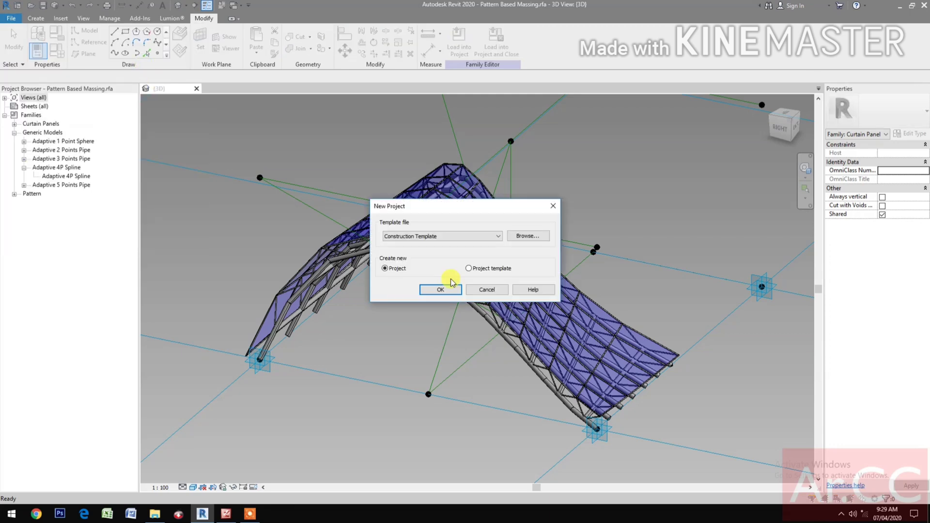
{"action": "left_click", "coordinate": [433, 237]}
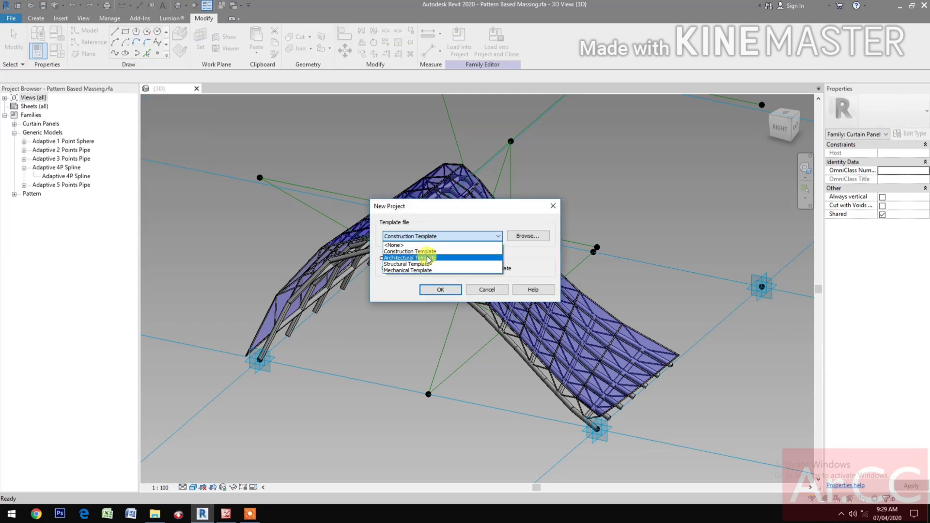
{"action": "left_click", "coordinate": [428, 259]}
{"action": "left_click", "coordinate": [439, 291]}
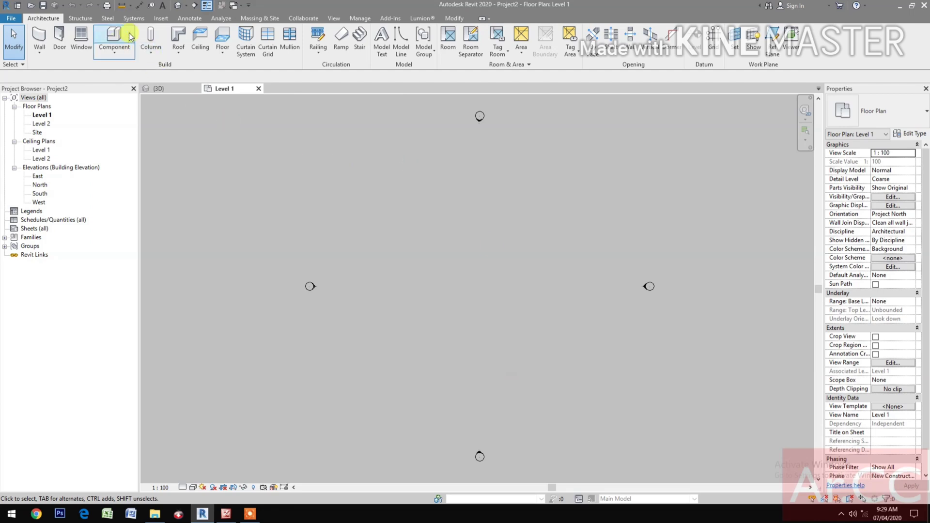
Create in-place Mass 1 with a 15000 × 15000 rectangle on Level 1, viewed in 3D
{"action": "left_click", "coordinate": [250, 21]}
{"action": "left_click", "coordinate": [58, 34]}
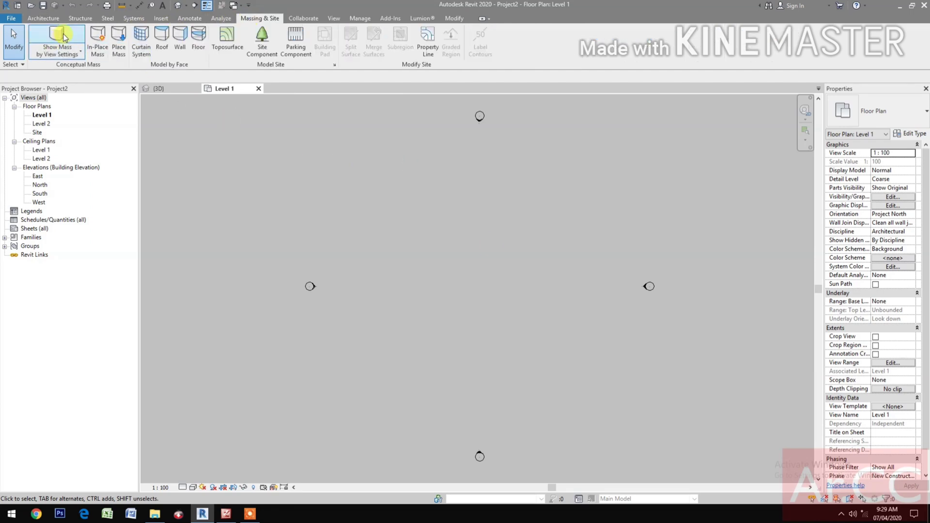
{"action": "left_click", "coordinate": [107, 45]}
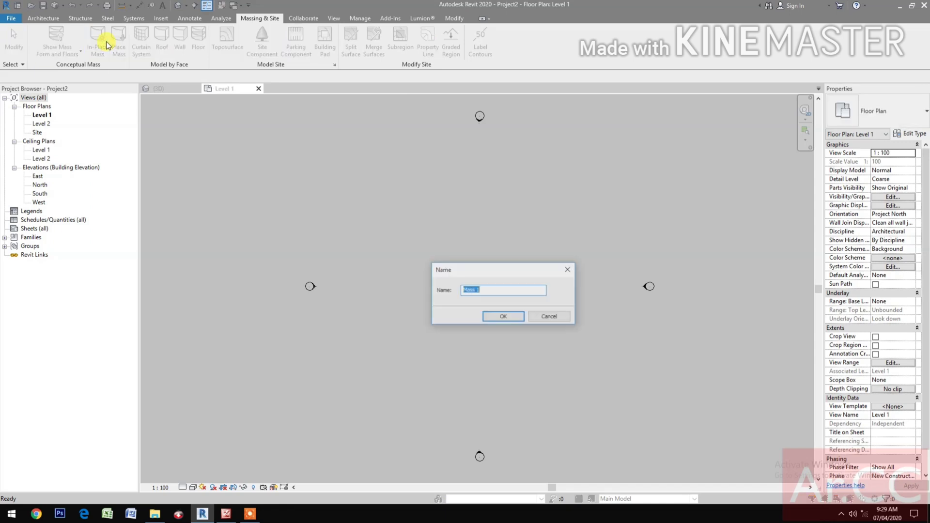
{"action": "left_click", "coordinate": [502, 316]}
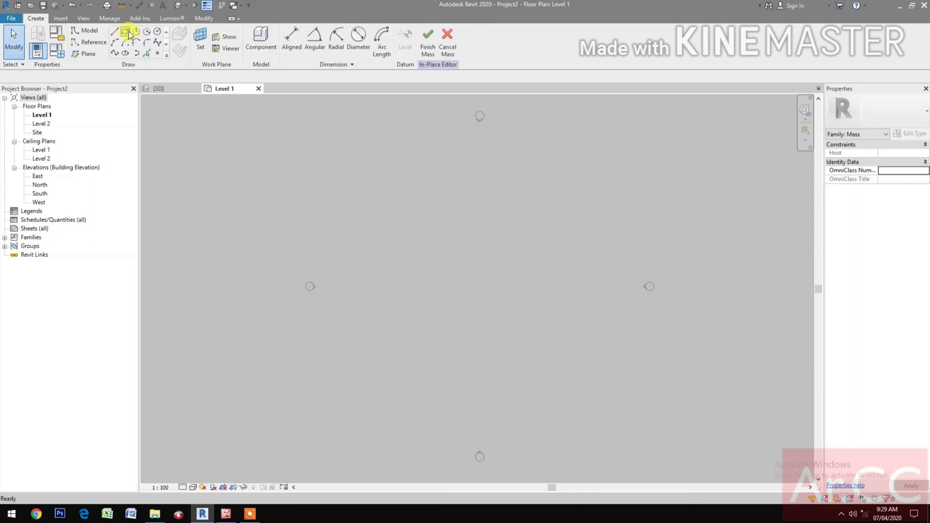
{"action": "left_click", "coordinate": [126, 32]}
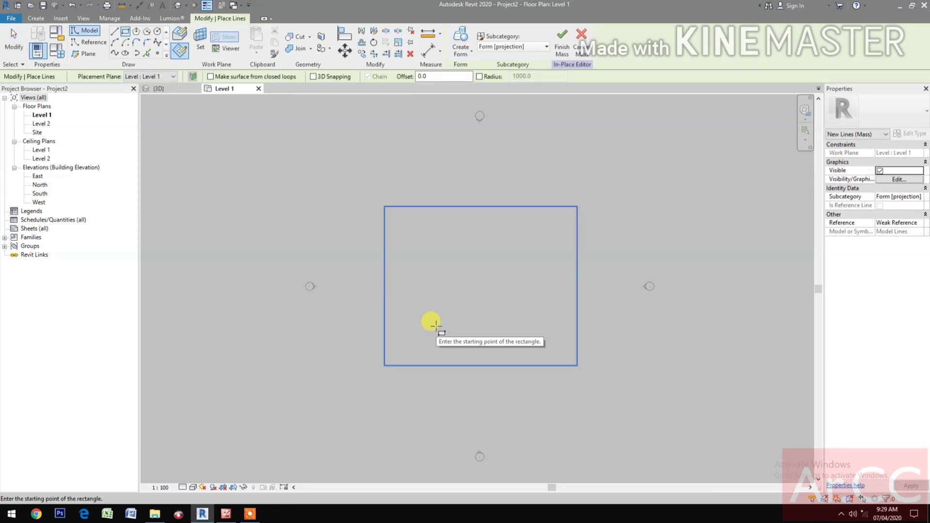
{"action": "left_click", "coordinate": [436, 326]}
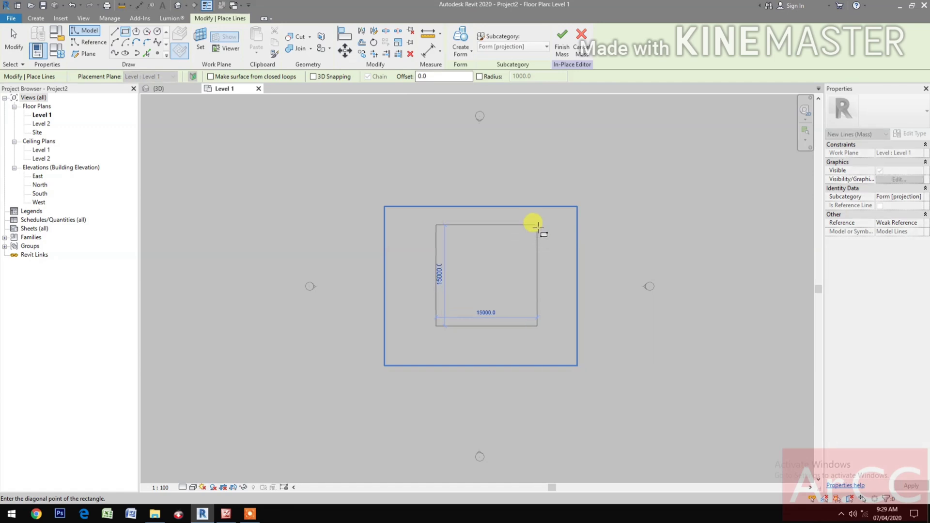
{"action": "left_click", "coordinate": [538, 225]}
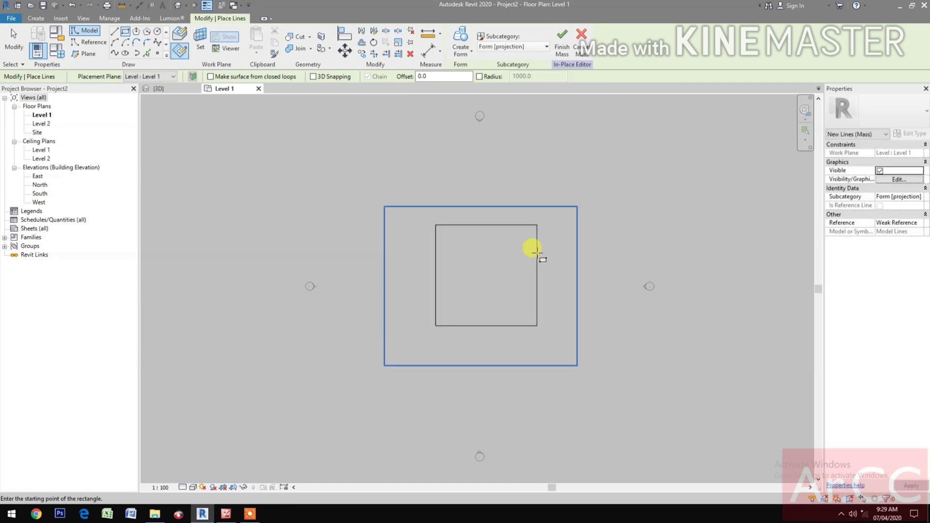
{"action": "left_click", "coordinate": [178, 7]}
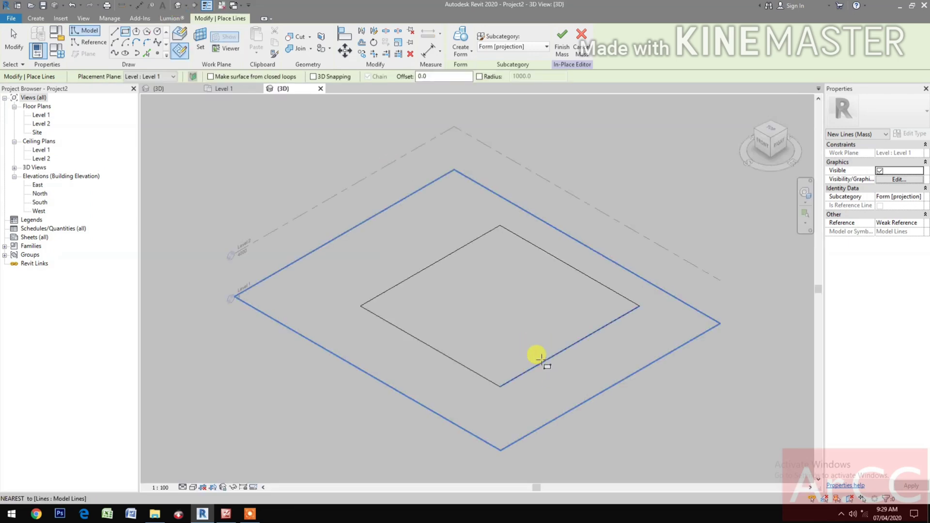
Extrude the selected rectangle lines into a solid box form
{"action": "key", "text": "Escape"}
{"action": "key", "text": "Escape"}
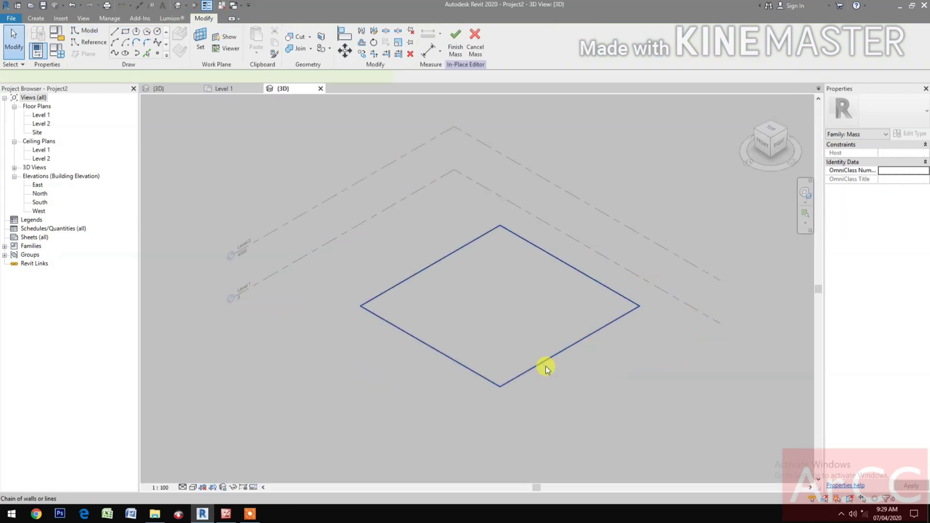
{"action": "left_click", "coordinate": [546, 370]}
{"action": "left_click", "coordinate": [460, 44]}
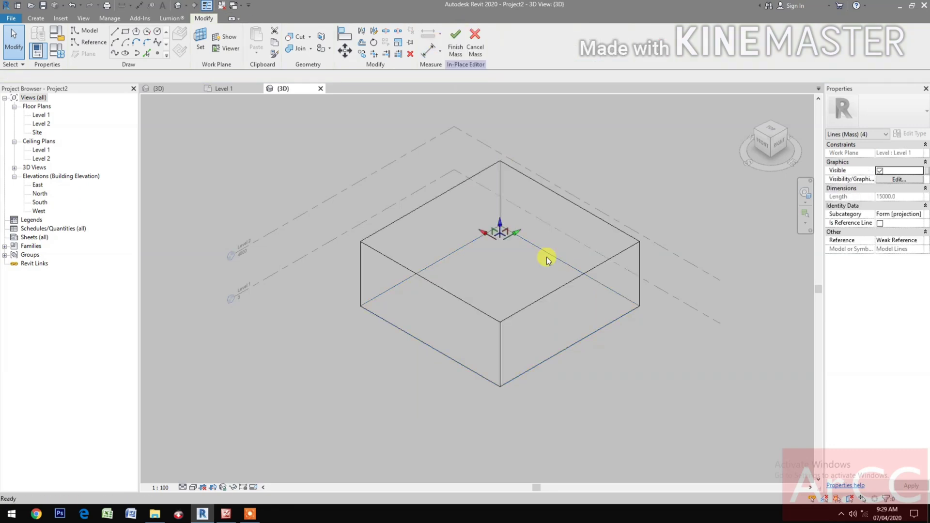
Delete the box's top face, leaving a flat 15000 x 15000 surface form, and select it
{"action": "left_click", "coordinate": [493, 169]}
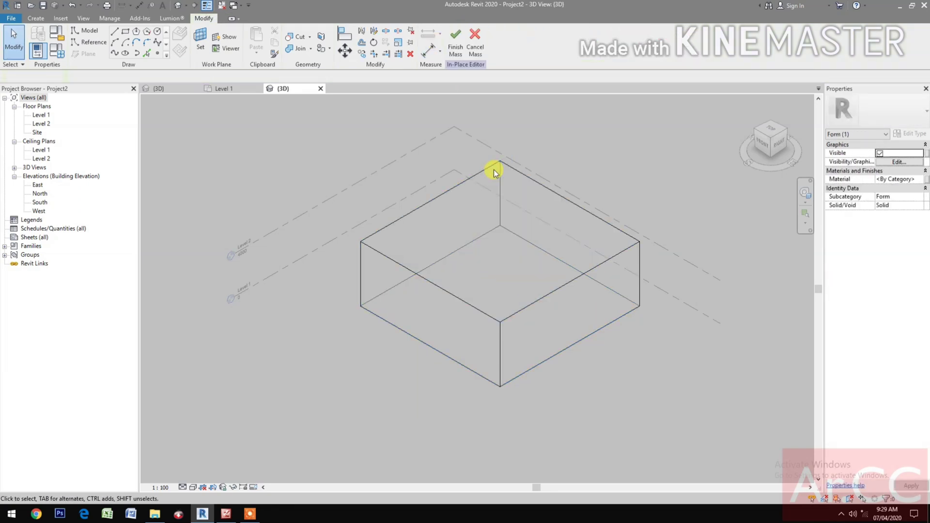
{"action": "key", "text": "Escape"}
{"action": "left_click", "coordinate": [493, 167]}
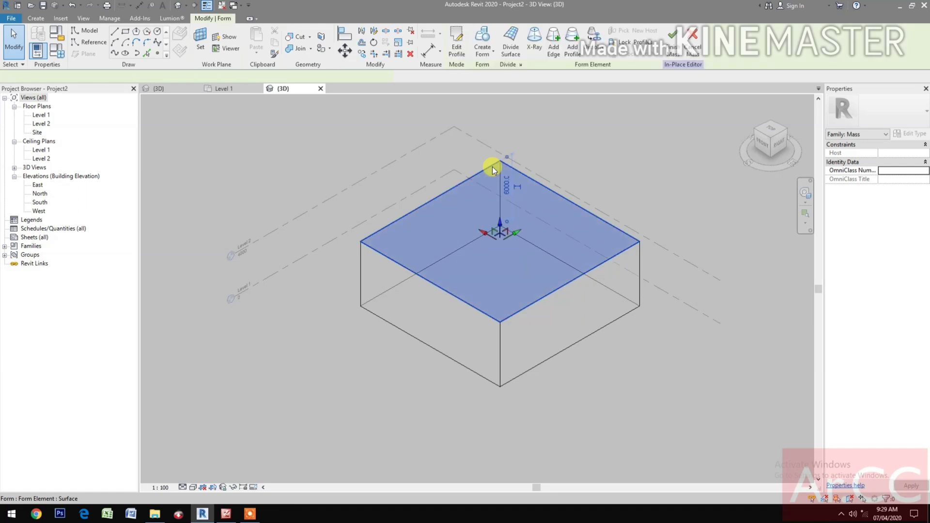
{"action": "key", "text": "Delete"}
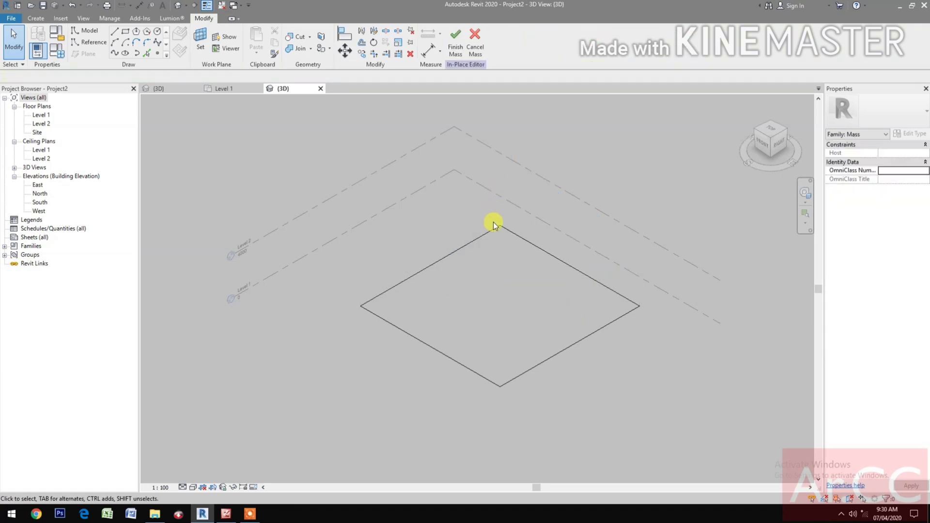
{"action": "key", "text": "Tab"}
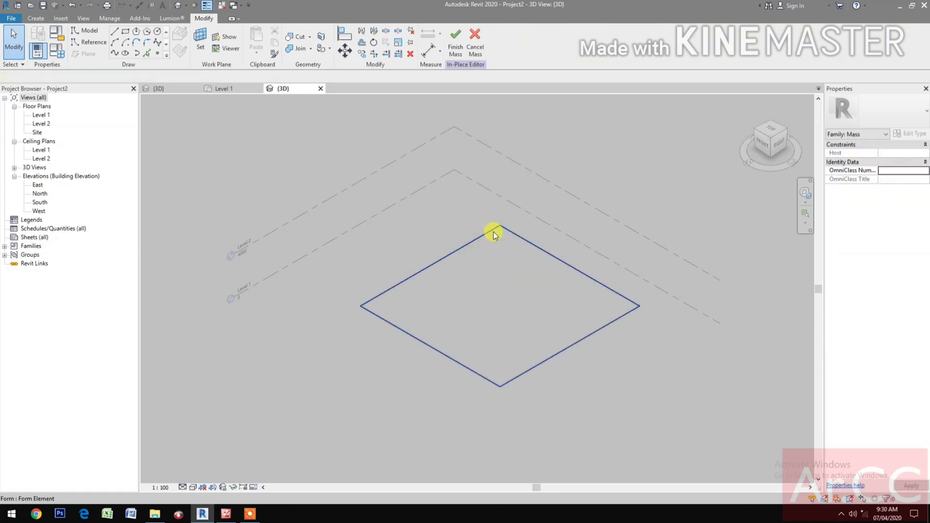
{"action": "left_click", "coordinate": [494, 234]}
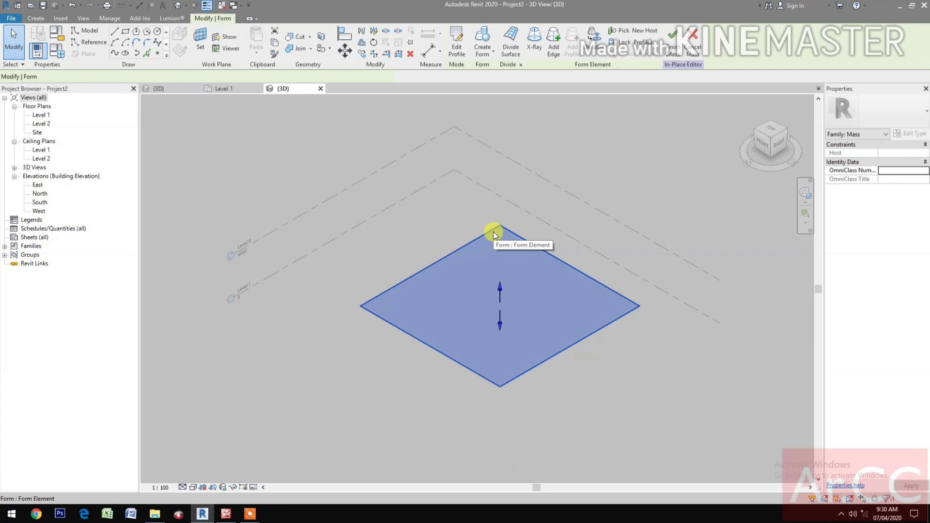
Divide the flat form's surface with U and V grid numbers of 1
{"action": "left_click", "coordinate": [514, 44]}
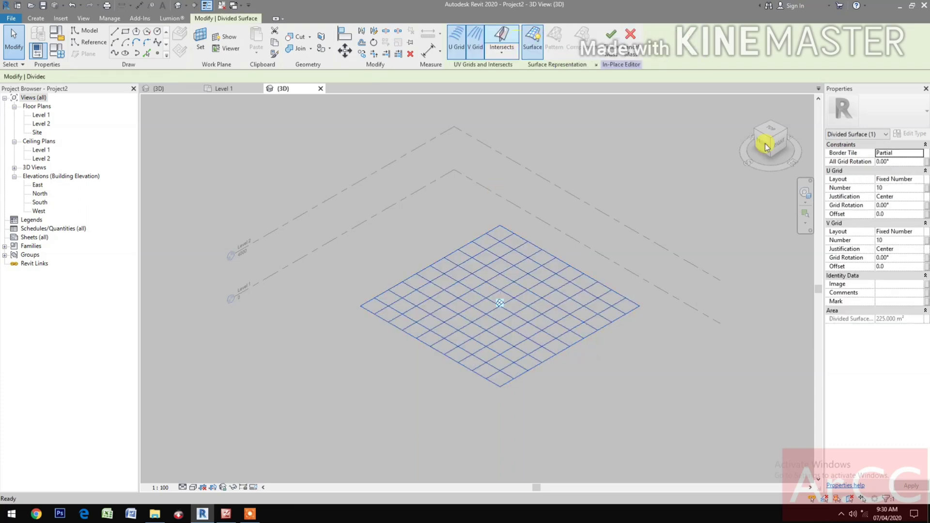
{"action": "left_click", "coordinate": [896, 188]}
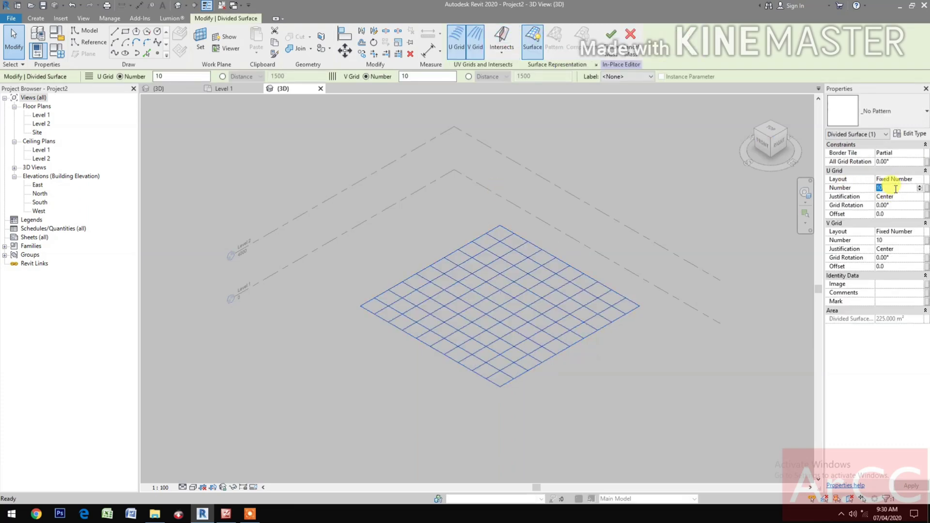
{"action": "type", "text": "1"}
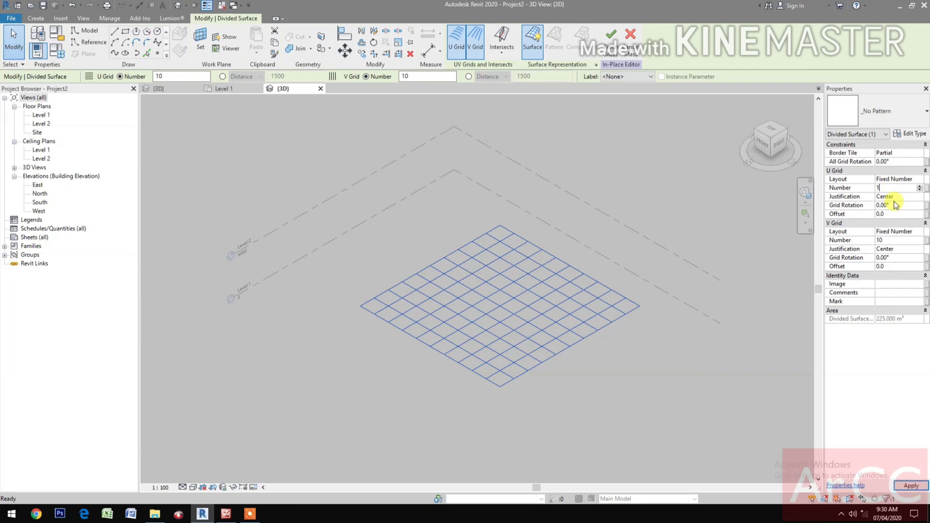
{"action": "left_click", "coordinate": [889, 241]}
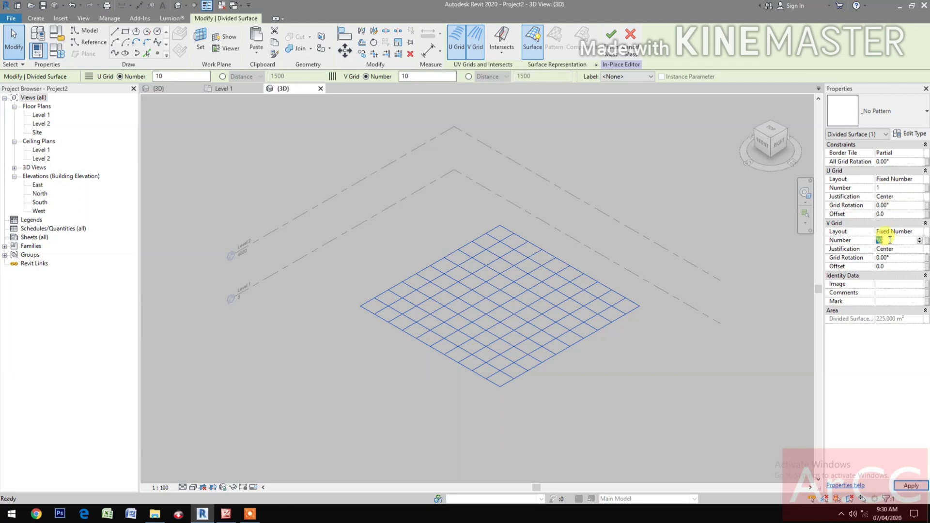
Browse the panel pattern list without choosing one, then go to the Level 1 plan
{"action": "left_click", "coordinate": [896, 111]}
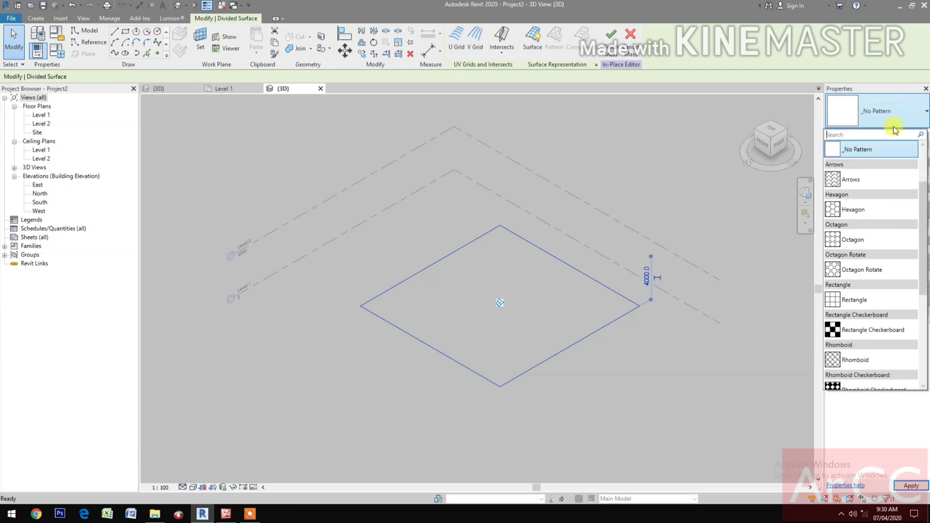
{"action": "scroll", "coordinate": [902, 383], "scroll_direction": "down", "scroll_amount": 5}
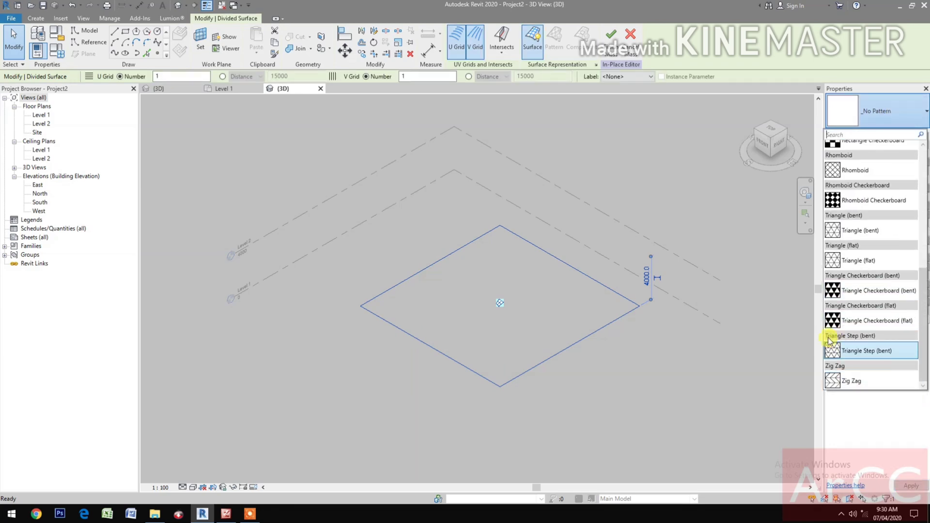
{"action": "left_click", "coordinate": [228, 89]}
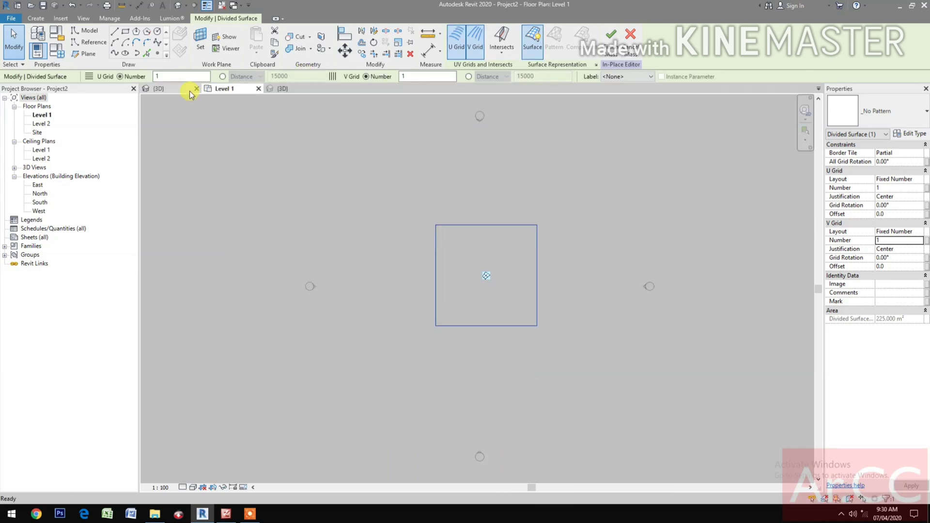
Load the Pattern Based Massing.rfa family into Project2 and close it
{"action": "left_click", "coordinate": [190, 92]}
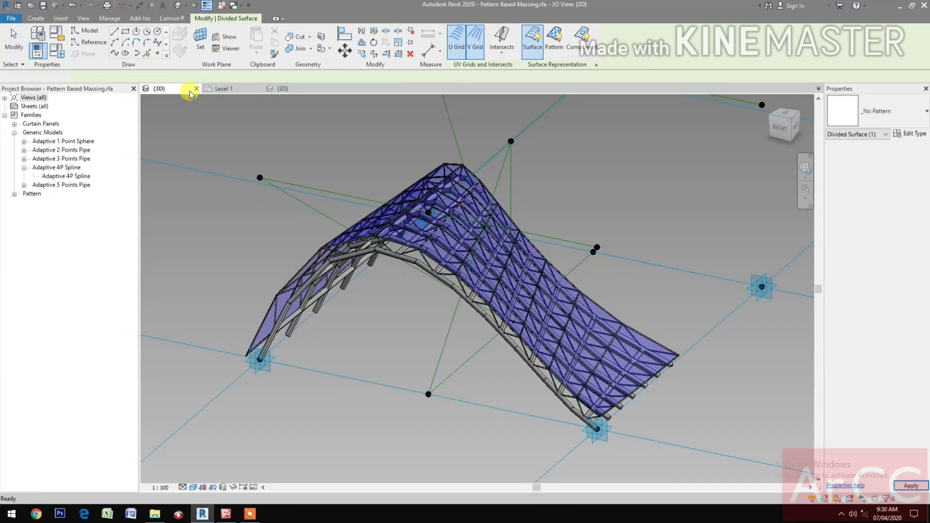
{"action": "key", "text": "Escape"}
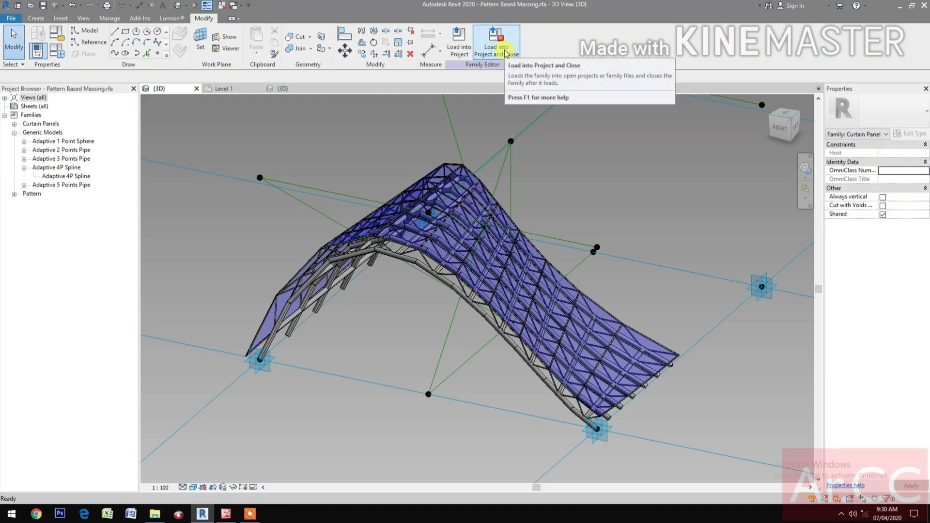
{"action": "left_click", "coordinate": [506, 54]}
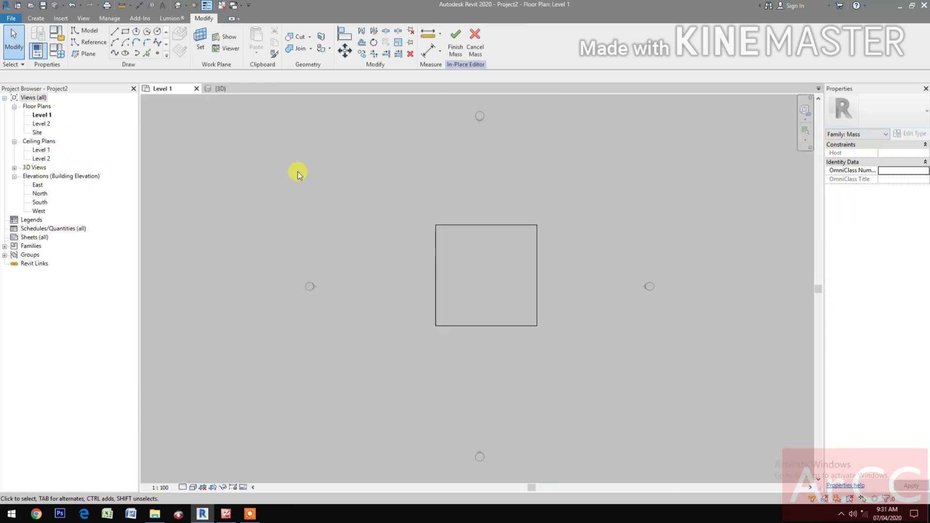
In the 3D view, trial a box extrusion of the rectangle, then undo it
{"action": "left_click", "coordinate": [222, 89]}
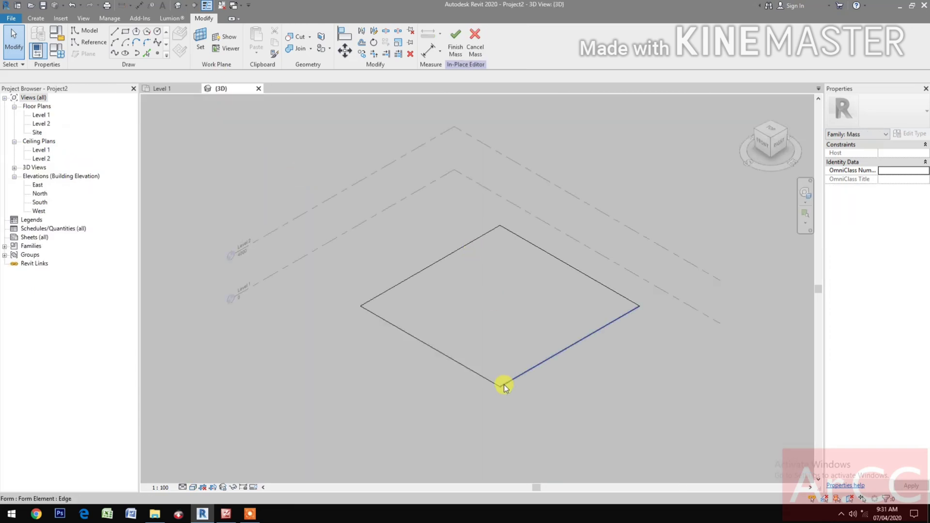
{"action": "key", "text": "Tab"}
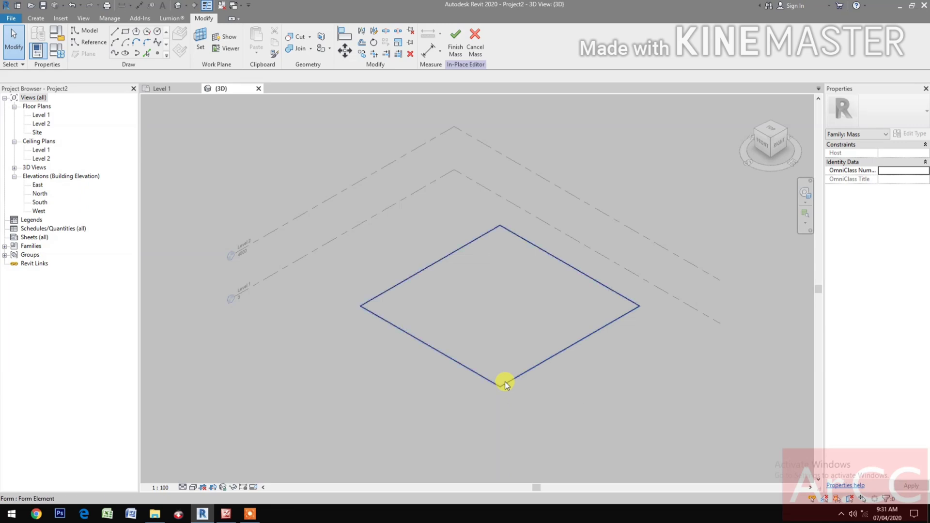
{"action": "left_click", "coordinate": [505, 382]}
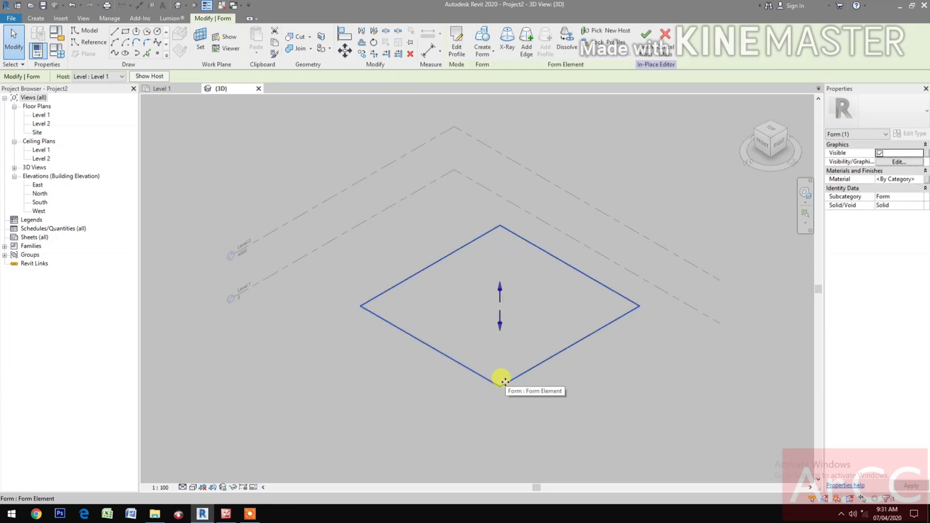
{"action": "left_click", "coordinate": [482, 42]}
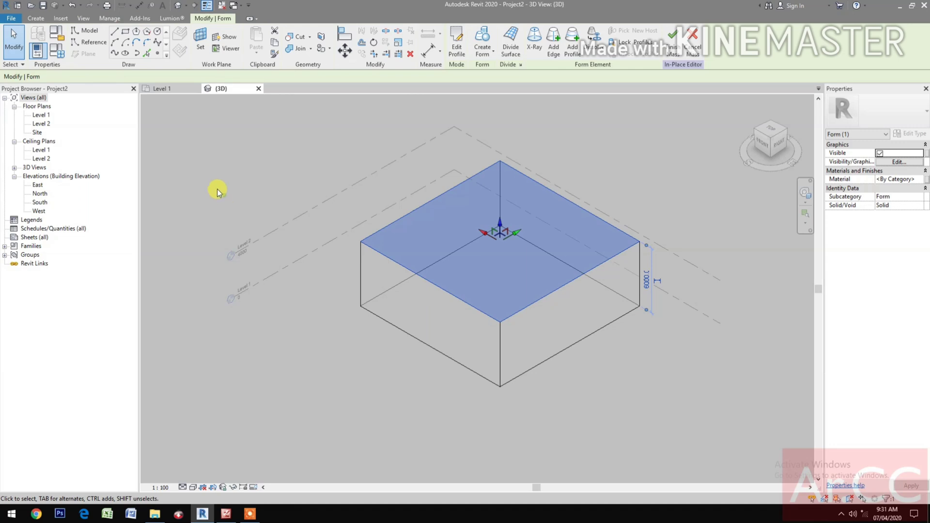
{"action": "key", "text": "Escape"}
{"action": "key", "text": "ctrl+z"}
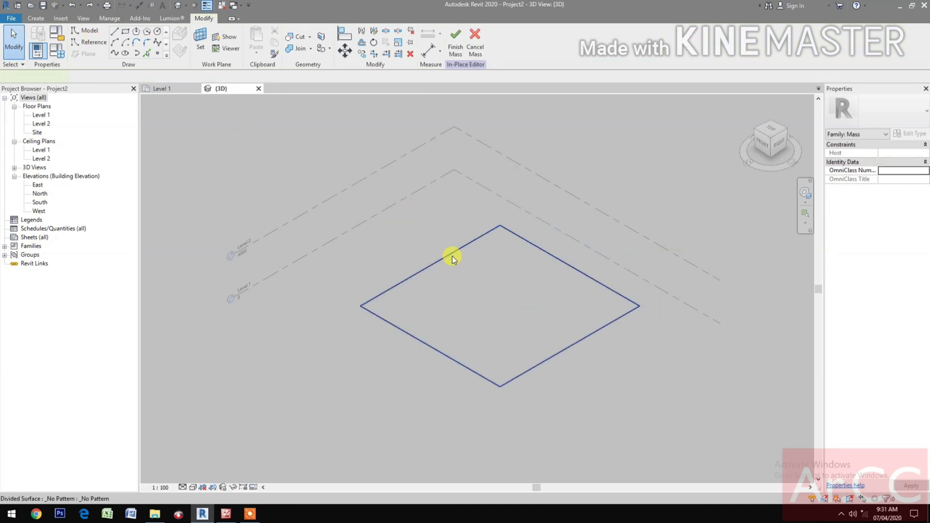
Select the divided surface and pick a rectangular panel pattern from the Type Selector
{"action": "left_click", "coordinate": [452, 256]}
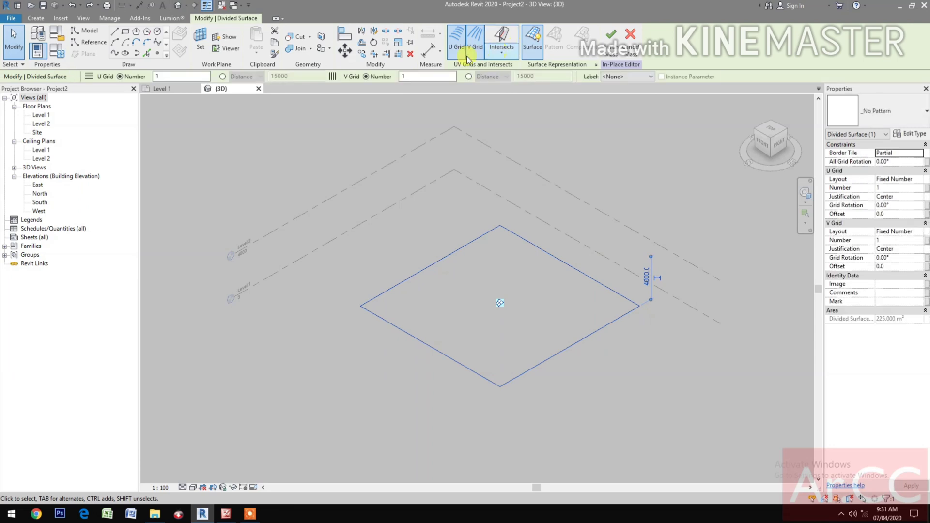
{"action": "left_click", "coordinate": [889, 125]}
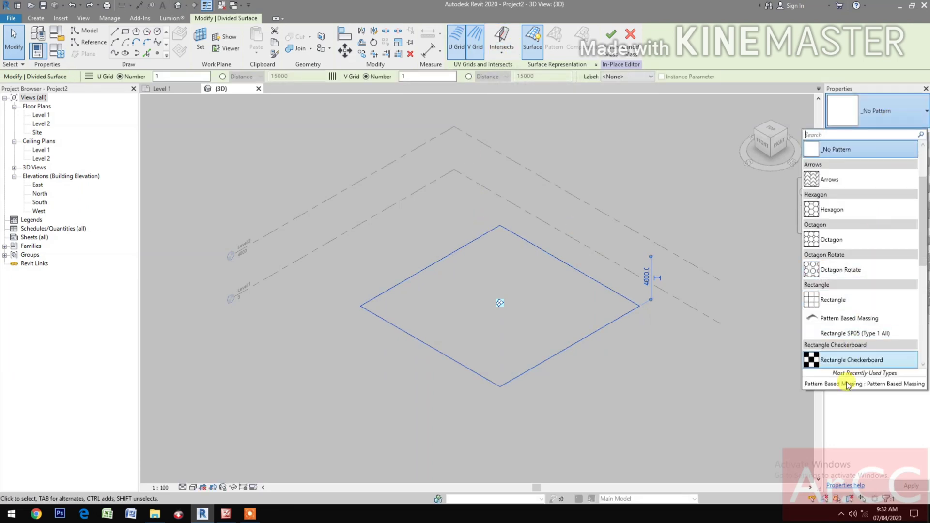
{"action": "left_click", "coordinate": [618, 415]}
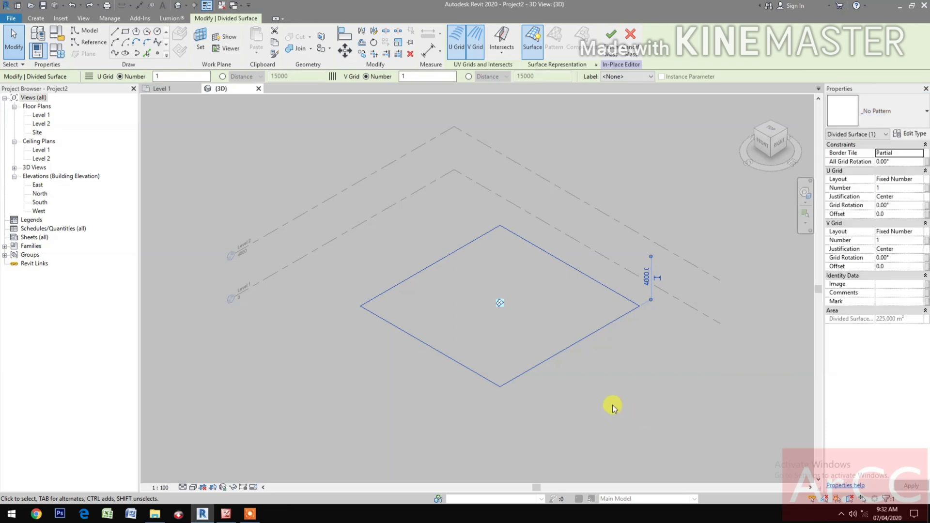
Apply the Pattern Based Massing panel to the divided surface and dismiss the warning
{"action": "left_click", "coordinate": [613, 405]}
{"action": "scroll", "coordinate": [610, 339], "scroll_direction": "up", "scroll_amount": 2}
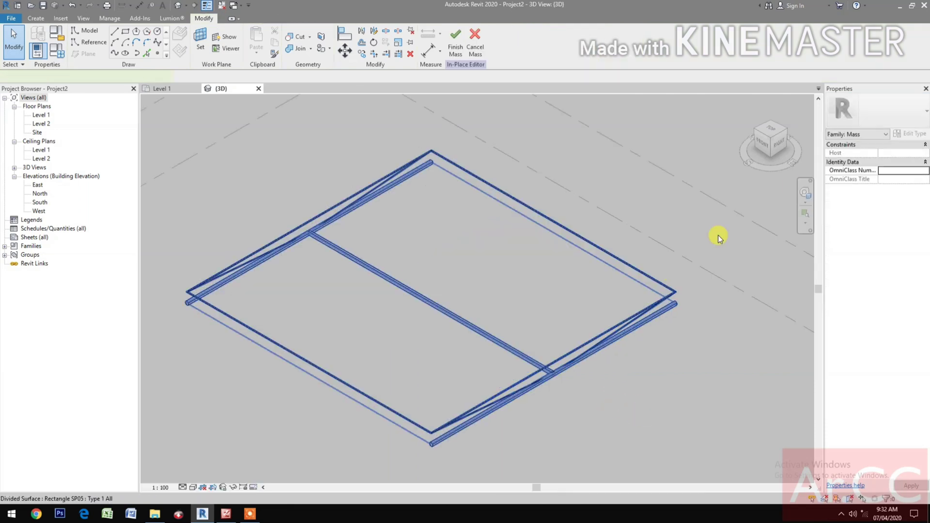
{"action": "left_click", "coordinate": [671, 290]}
{"action": "left_click", "coordinate": [896, 111]}
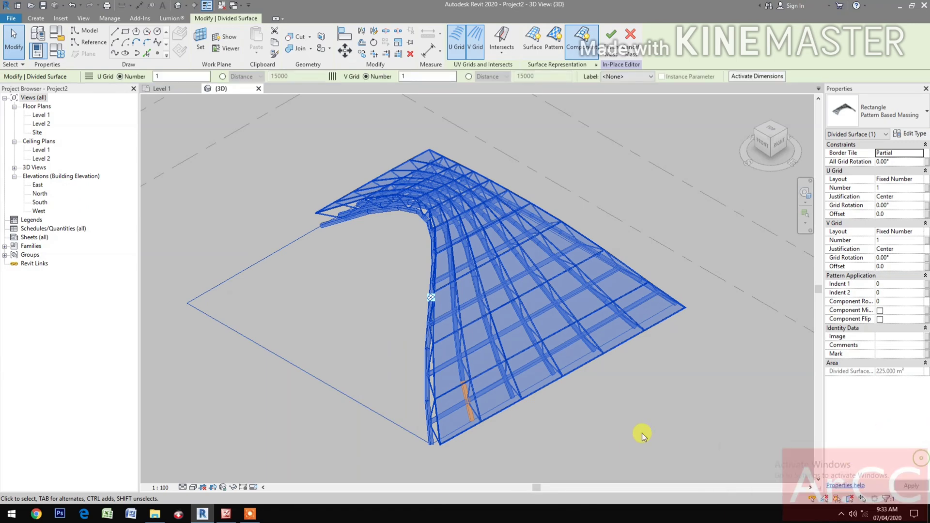
{"action": "left_click", "coordinate": [643, 434]}
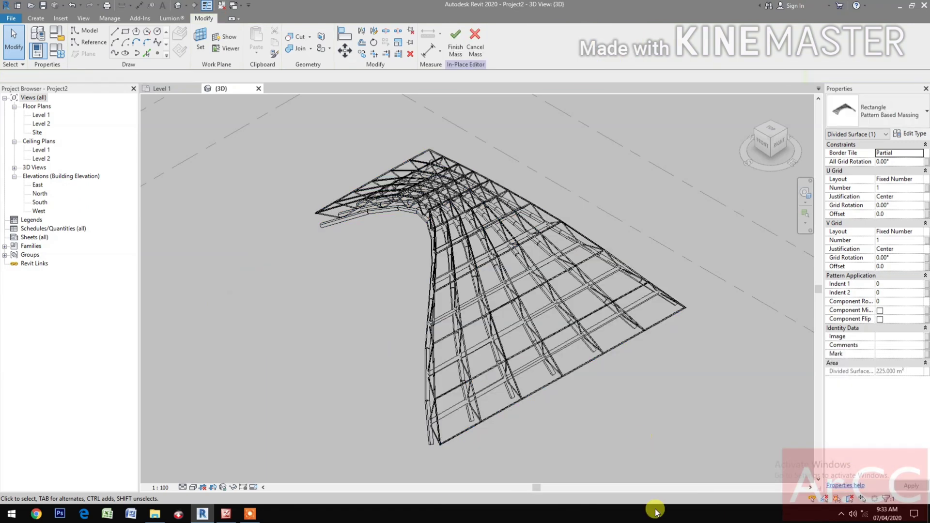
Switch the 3D view to Shaded and orbit it with the SteeringWheel
{"action": "left_click", "coordinate": [192, 489]}
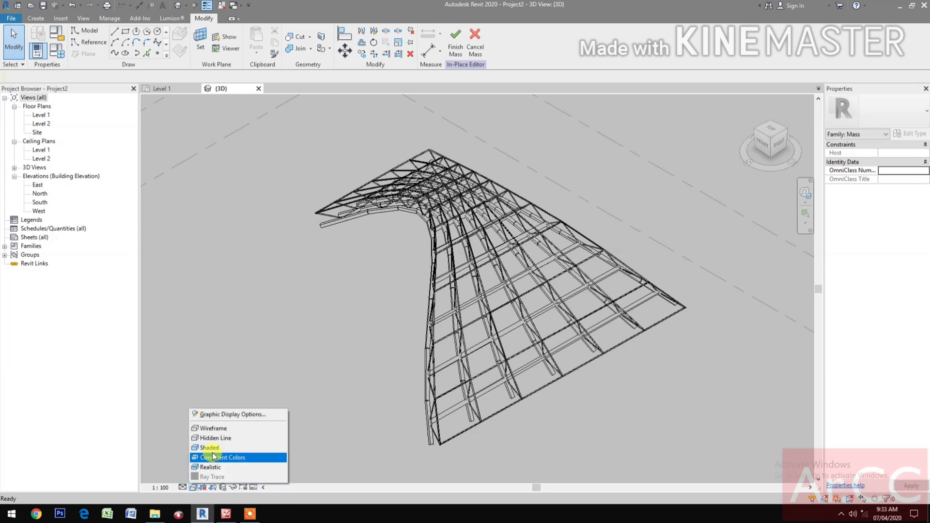
{"action": "left_click", "coordinate": [215, 448]}
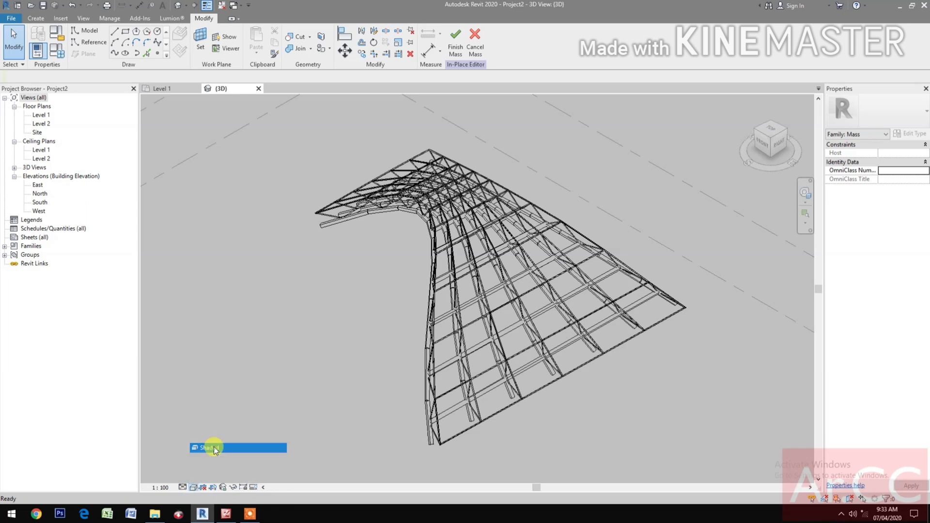
{"action": "left_click", "coordinate": [805, 192]}
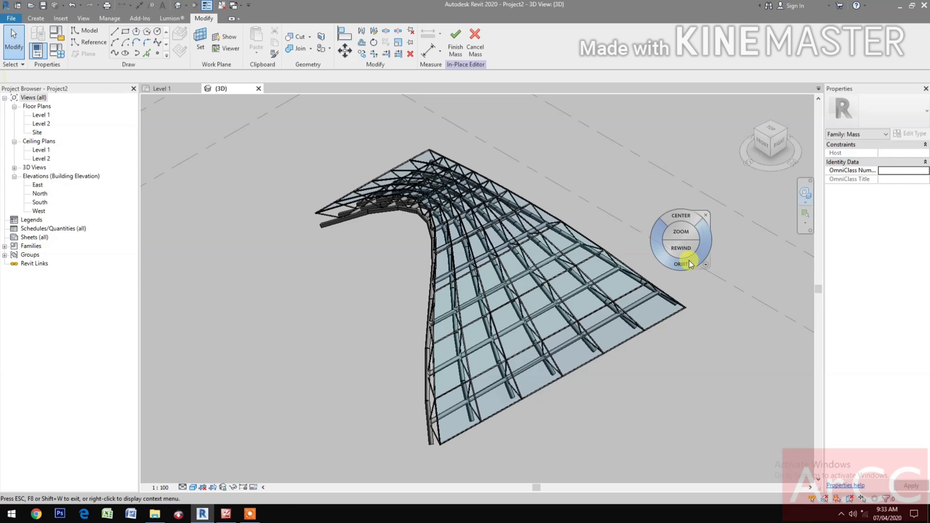
{"action": "mouse_move", "coordinate": [689, 260]}
{"action": "left_mouse_down"}
{"action": "mouse_move", "coordinate": [563, 290]}
{"action": "mouse_move", "coordinate": [463, 261]}
{"action": "mouse_move", "coordinate": [444, 237]}
{"action": "mouse_move", "coordinate": [327, 249]}
{"action": "mouse_move", "coordinate": [314, 219]}
{"action": "mouse_move", "coordinate": [323, 208]}
{"action": "mouse_move", "coordinate": [307, 260]}
{"action": "mouse_move", "coordinate": [340, 335]}
{"action": "mouse_move", "coordinate": [432, 353]}
{"action": "mouse_move", "coordinate": [499, 349]}
{"action": "mouse_move", "coordinate": [459, 362]}
{"action": "mouse_move", "coordinate": [540, 359]}
{"action": "mouse_move", "coordinate": [654, 376]}
{"action": "mouse_move", "coordinate": [714, 370]}
{"action": "mouse_move", "coordinate": [669, 416]}
{"action": "mouse_move", "coordinate": [581, 363]}
{"action": "mouse_move", "coordinate": [565, 331]}
{"action": "mouse_move", "coordinate": [563, 355]}
{"action": "left_mouse_up"}
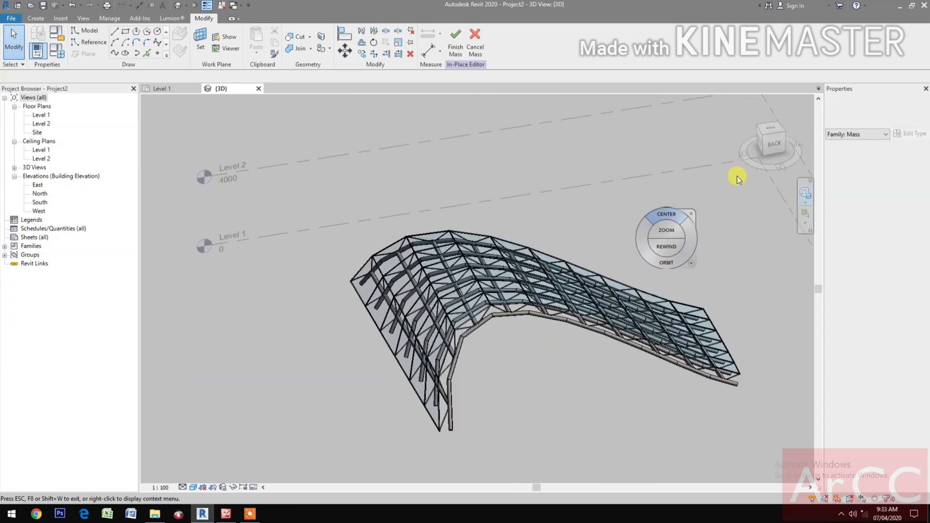
Orbit to a lower, closer view and then a side-on view of the canopy's arch
{"action": "right_click", "coordinate": [765, 138]}
{"action": "key", "text": "Escape"}
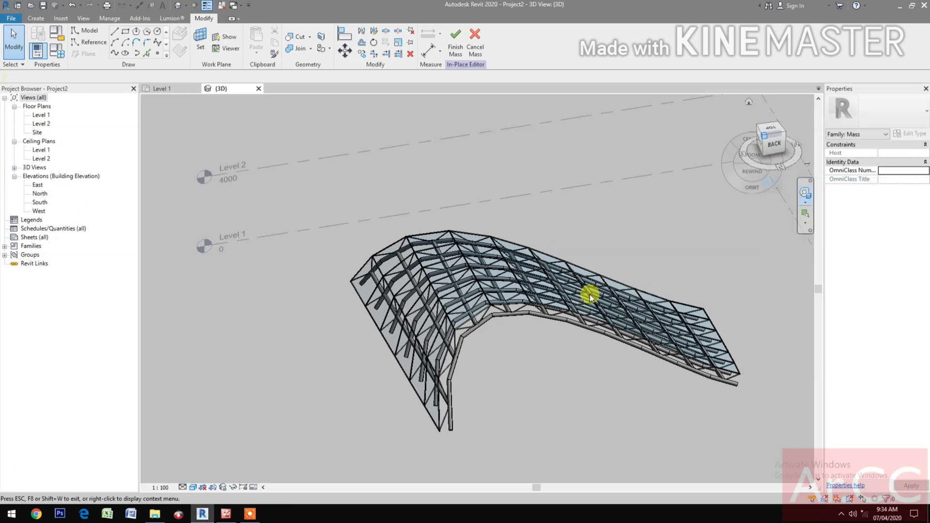
{"action": "left_click_drag", "start_coordinate": [587, 310], "coordinate": [544, 399]}
{"action": "key", "text": "Escape"}
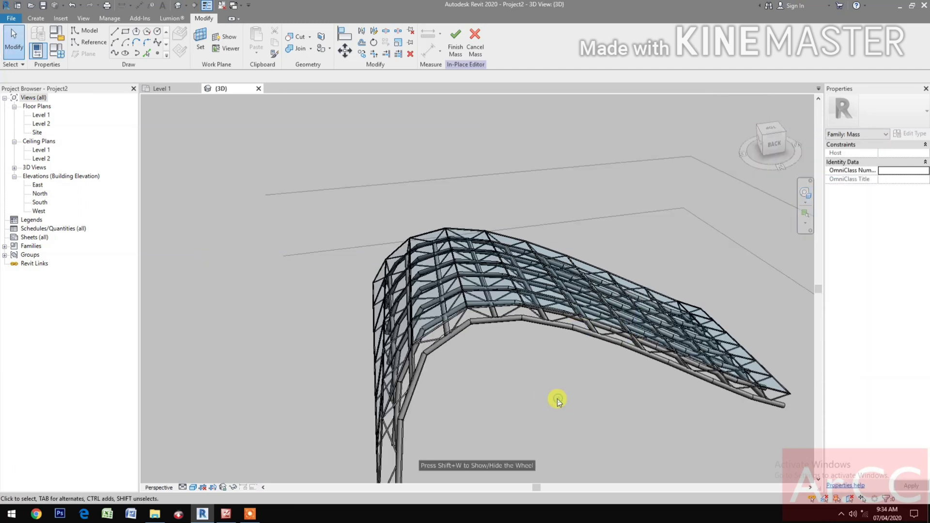
{"action": "left_click", "coordinate": [805, 199]}
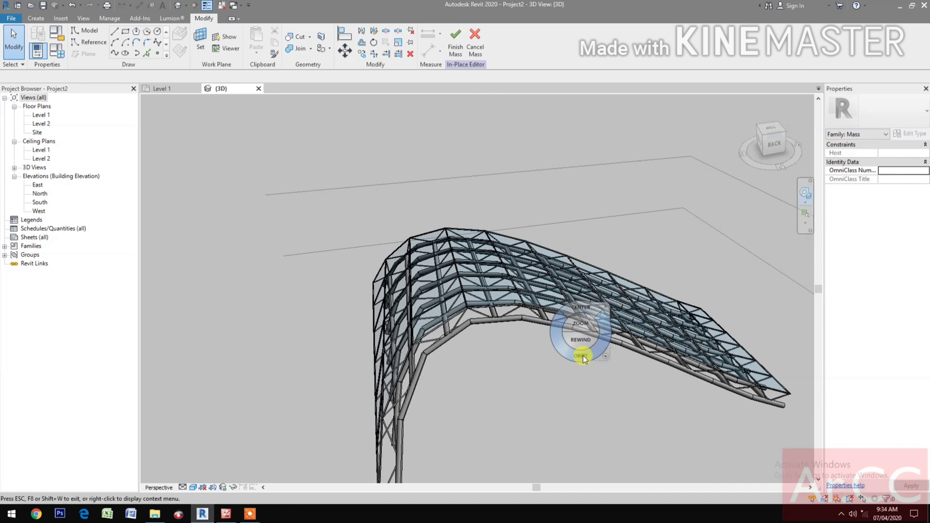
{"action": "left_click_drag", "start_coordinate": [580, 355], "coordinate": [473, 377]}
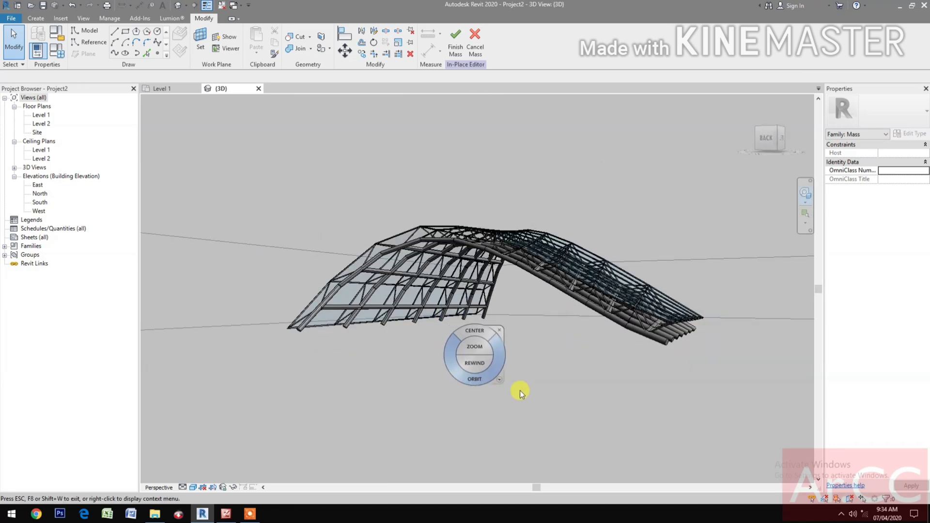
{"action": "key", "text": "Escape"}
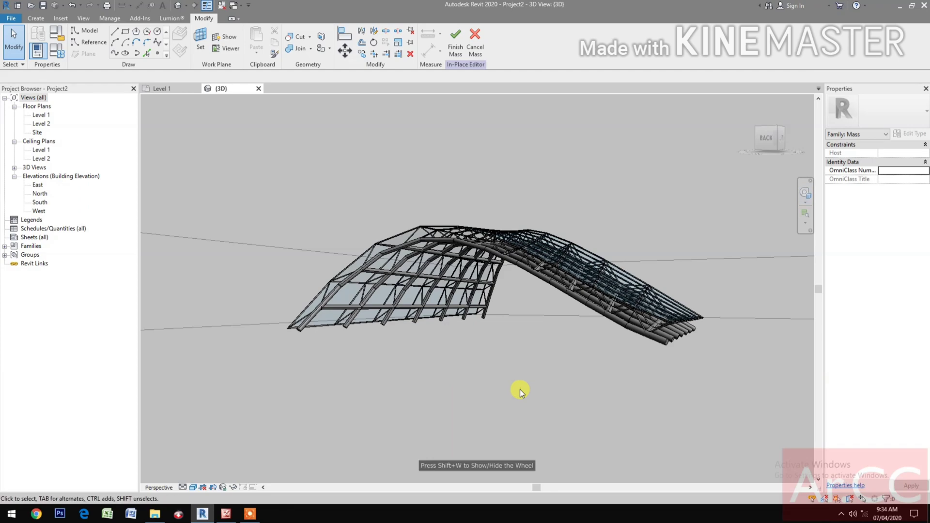